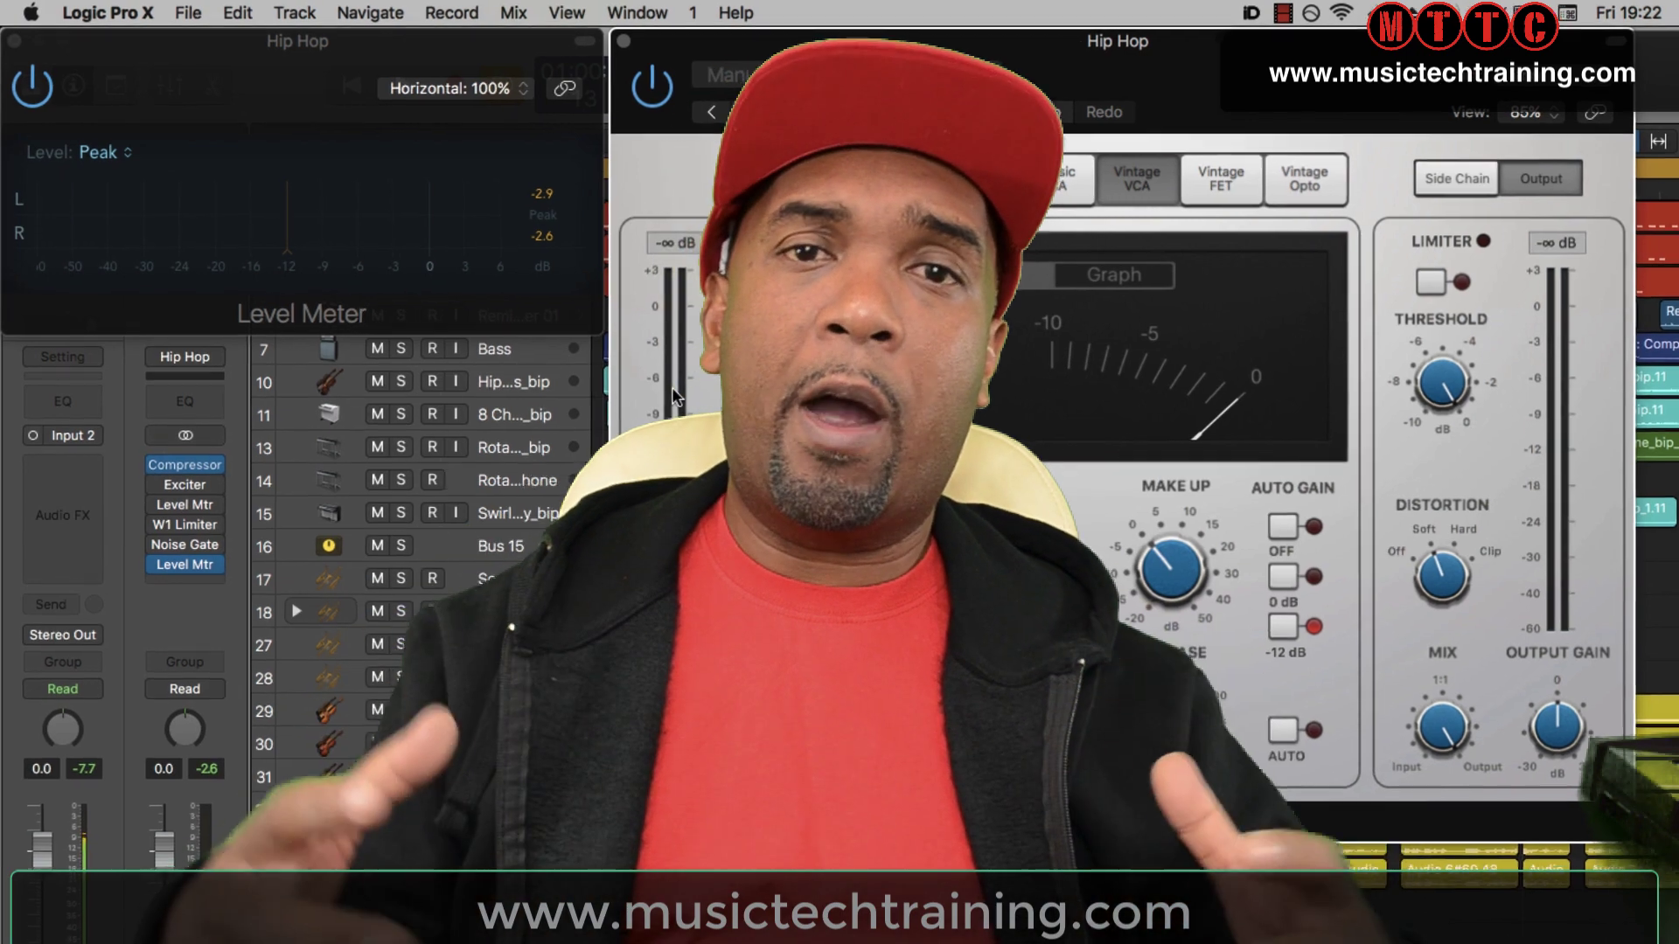
{"action": "left_click", "coordinate": [179, 466]}
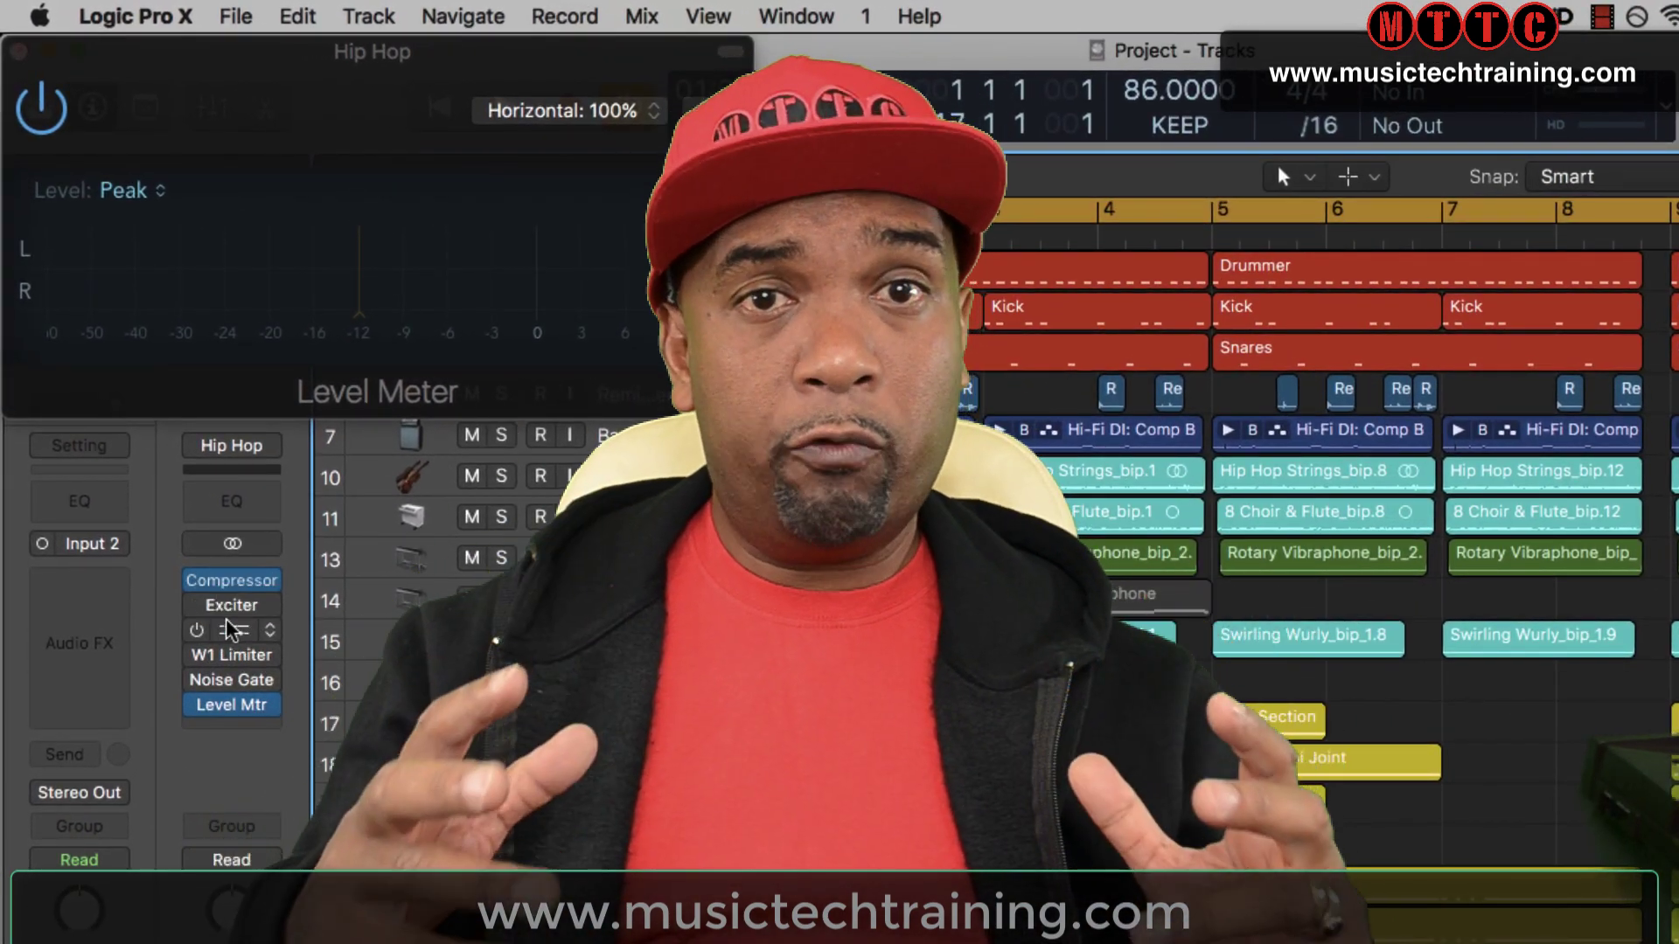
{"action": "mouse_move", "coordinate": [219, 612]}
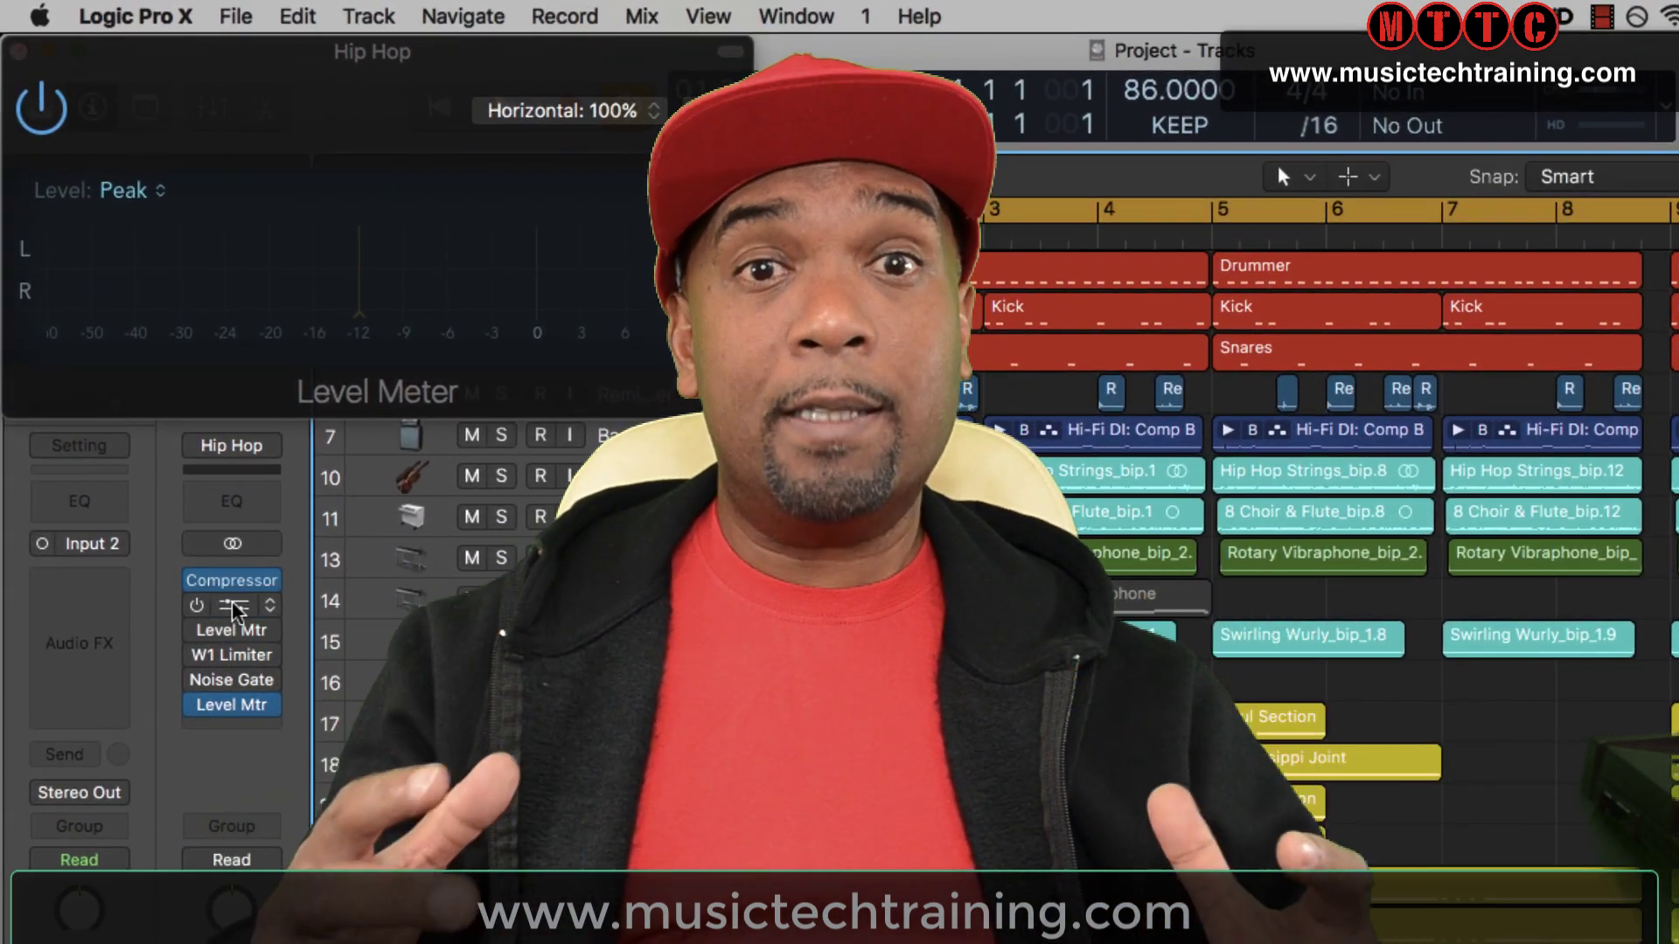
{"action": "left_click", "coordinate": [218, 612]}
{"action": "left_click", "coordinate": [1034, 111]}
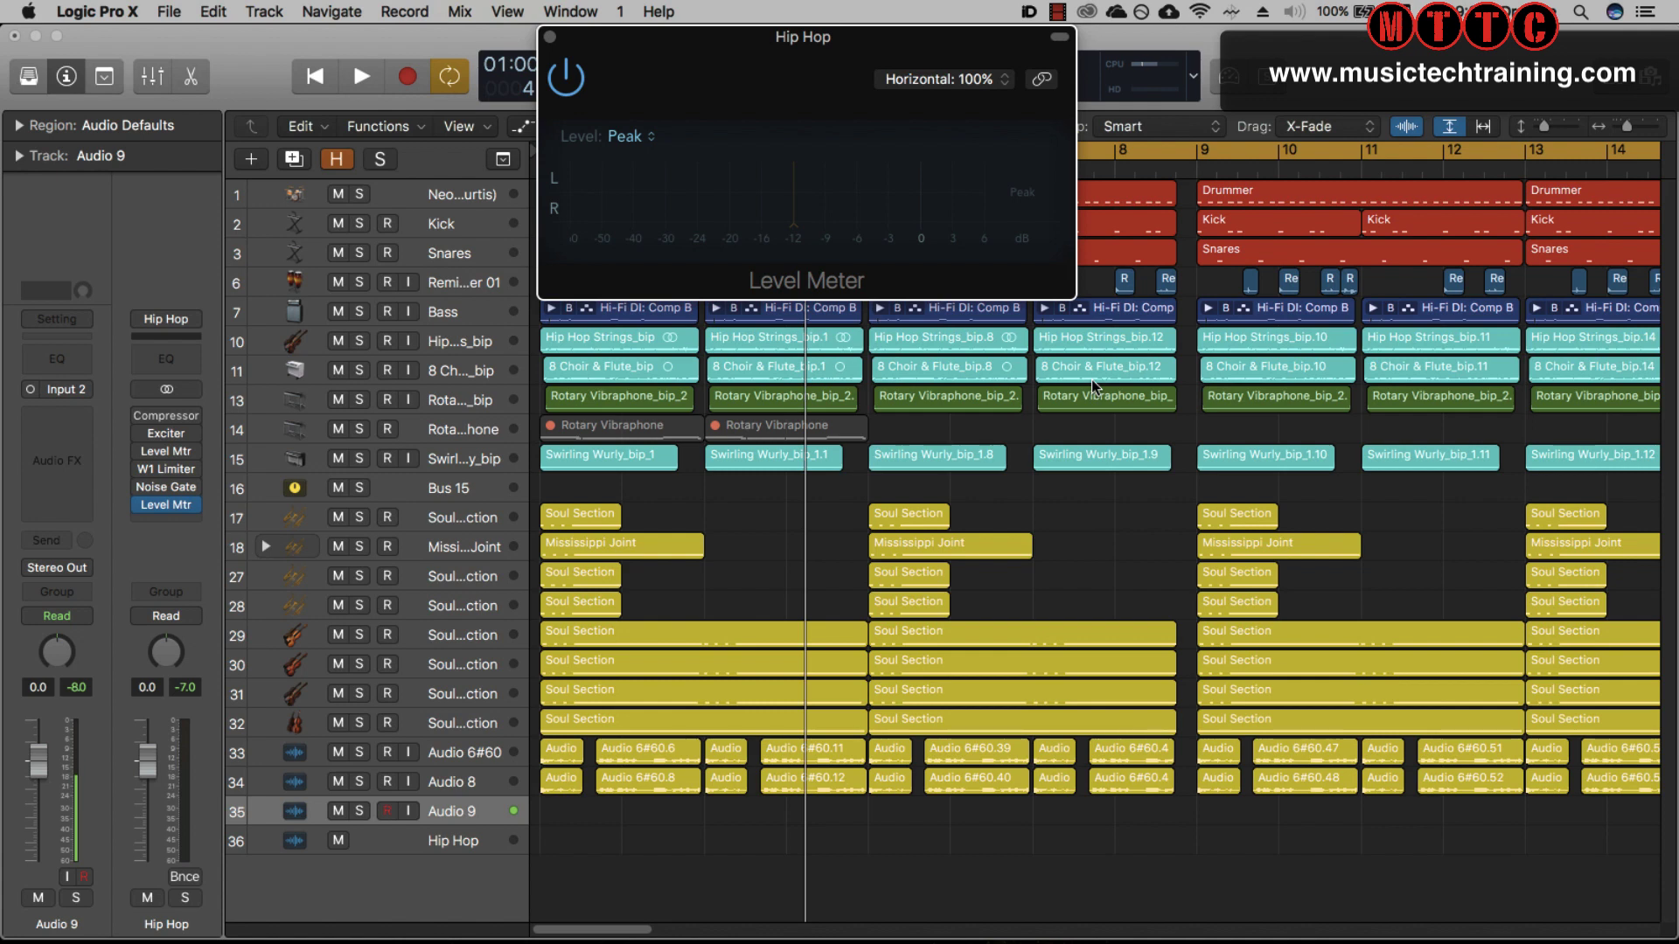
Play part of the song and check the Hip Hop bus's peak level on the Level Meter, then stop playback
{"action": "key", "text": "space"}
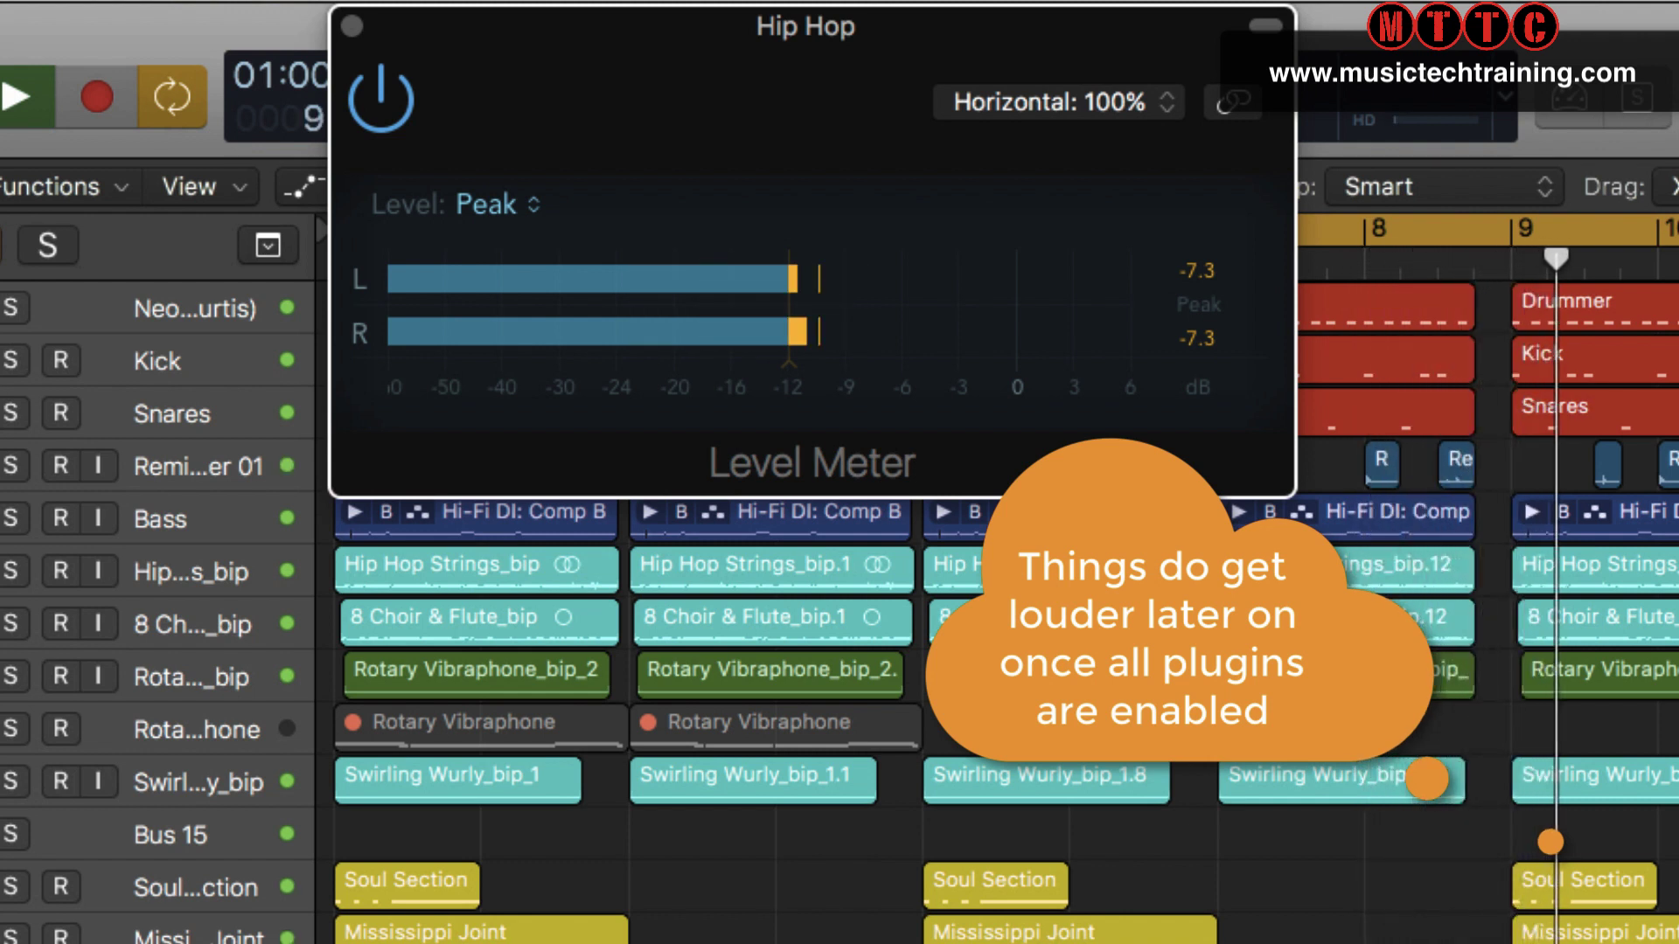
{"action": "key", "text": "space"}
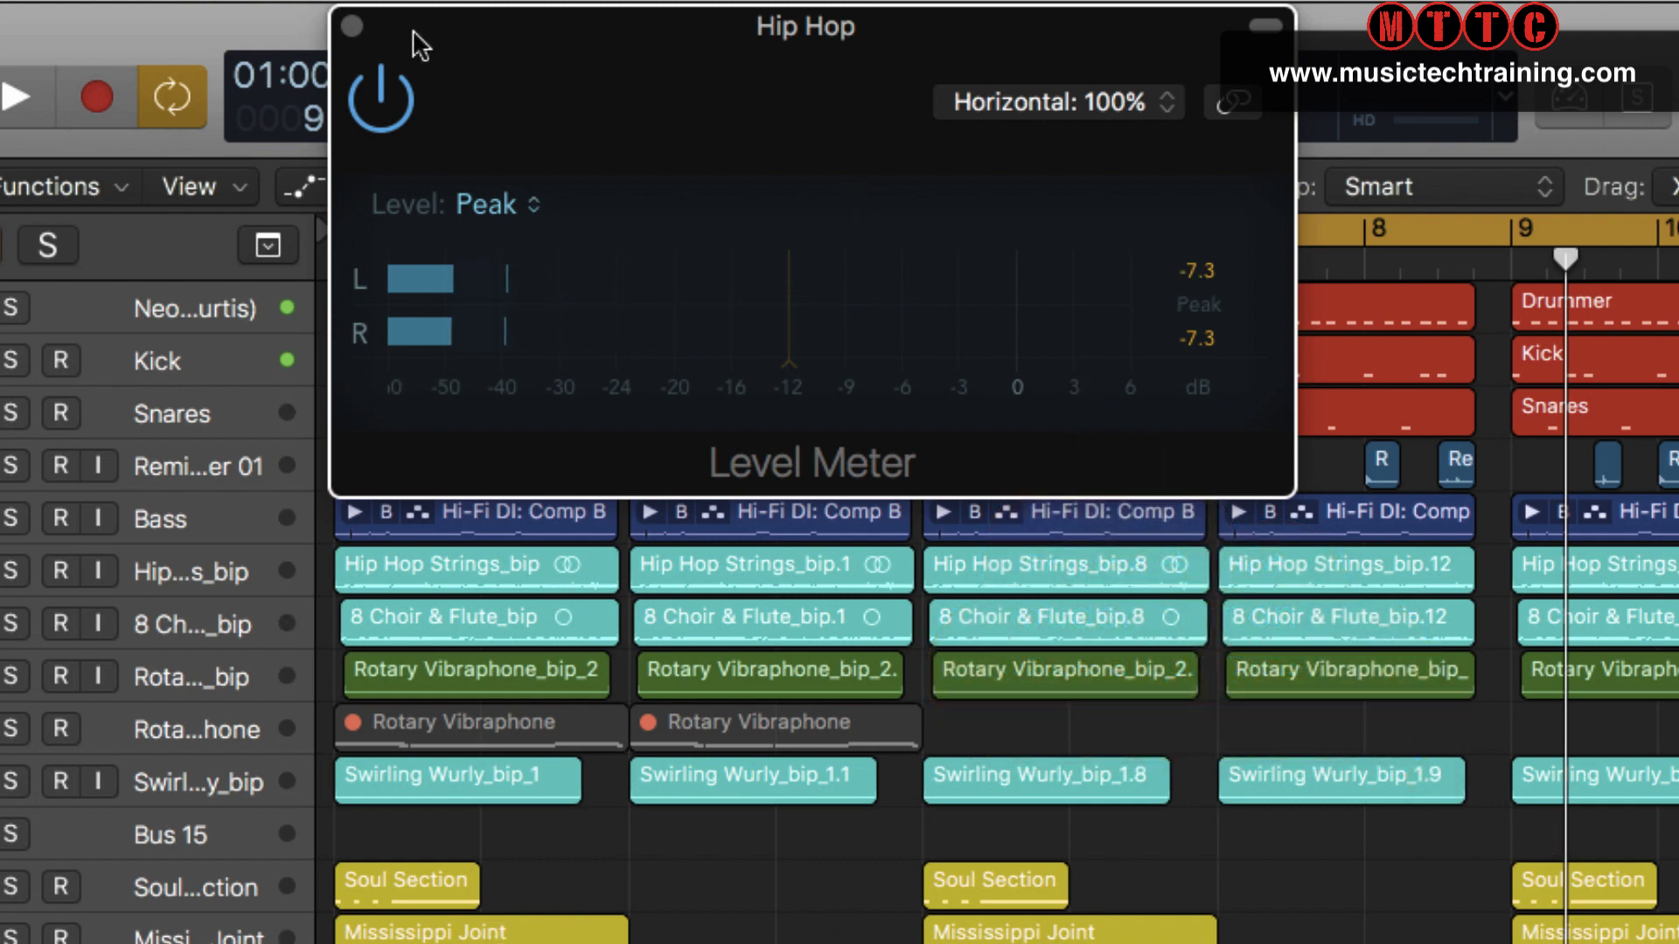
Close and reopen the Level Meter, and choose the stereo Level Meter from the Metering plug-ins for the Hip Hop bus's last insert slot
{"action": "left_click", "coordinate": [353, 31]}
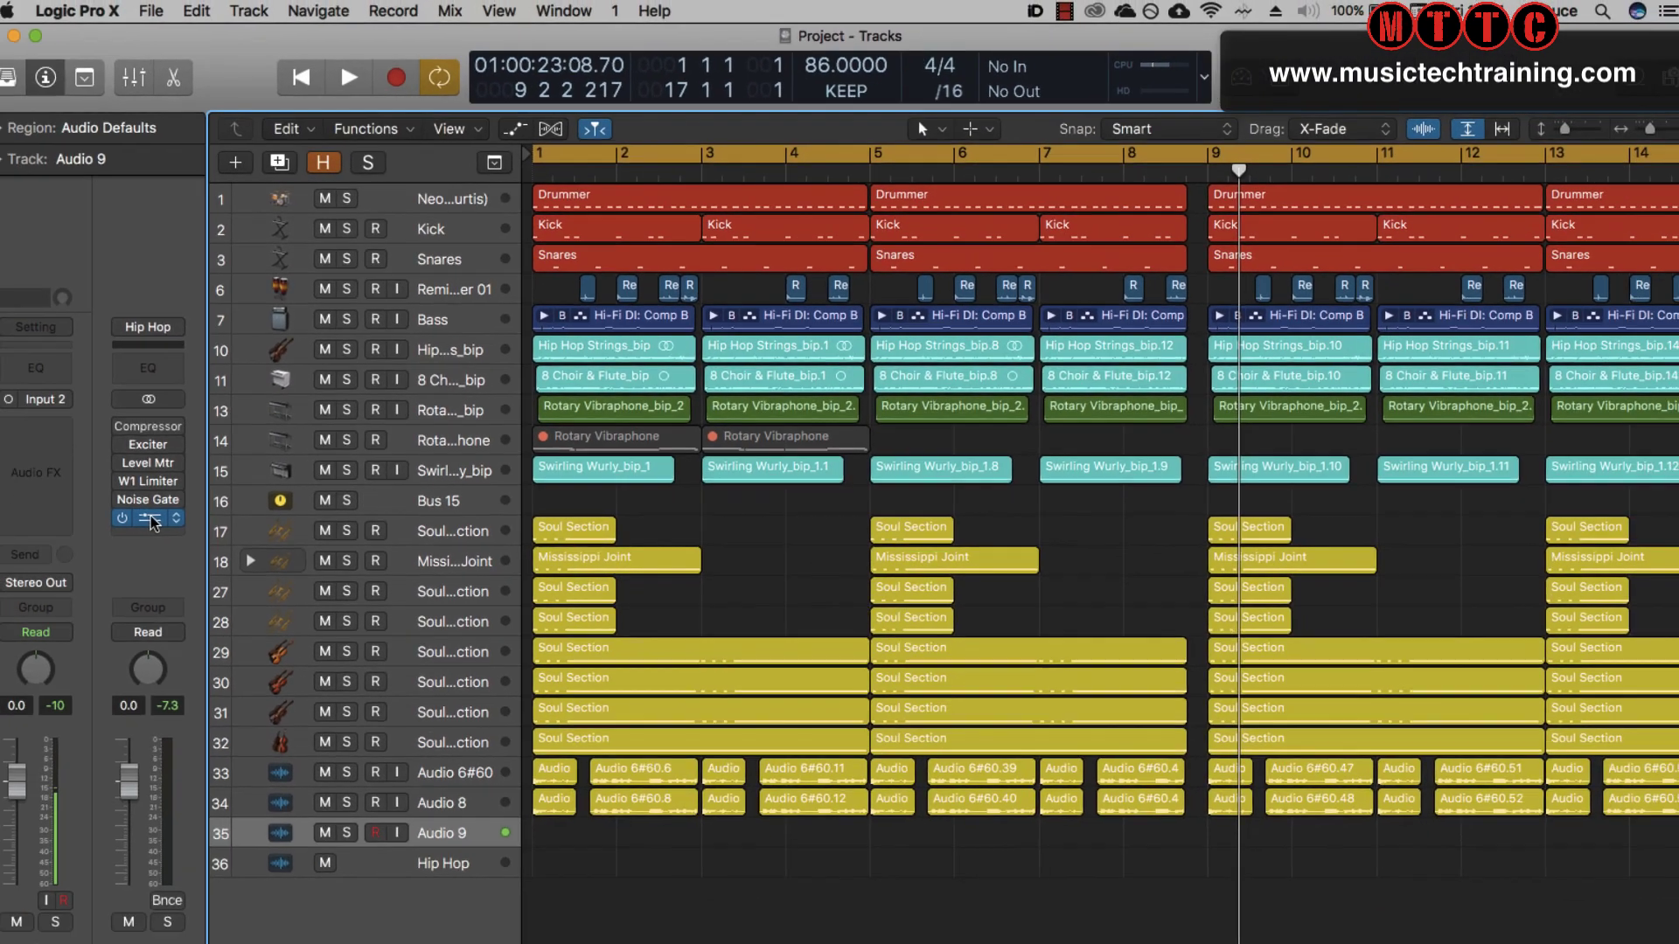
{"action": "left_click", "coordinate": [154, 519]}
{"action": "left_click", "coordinate": [175, 519]}
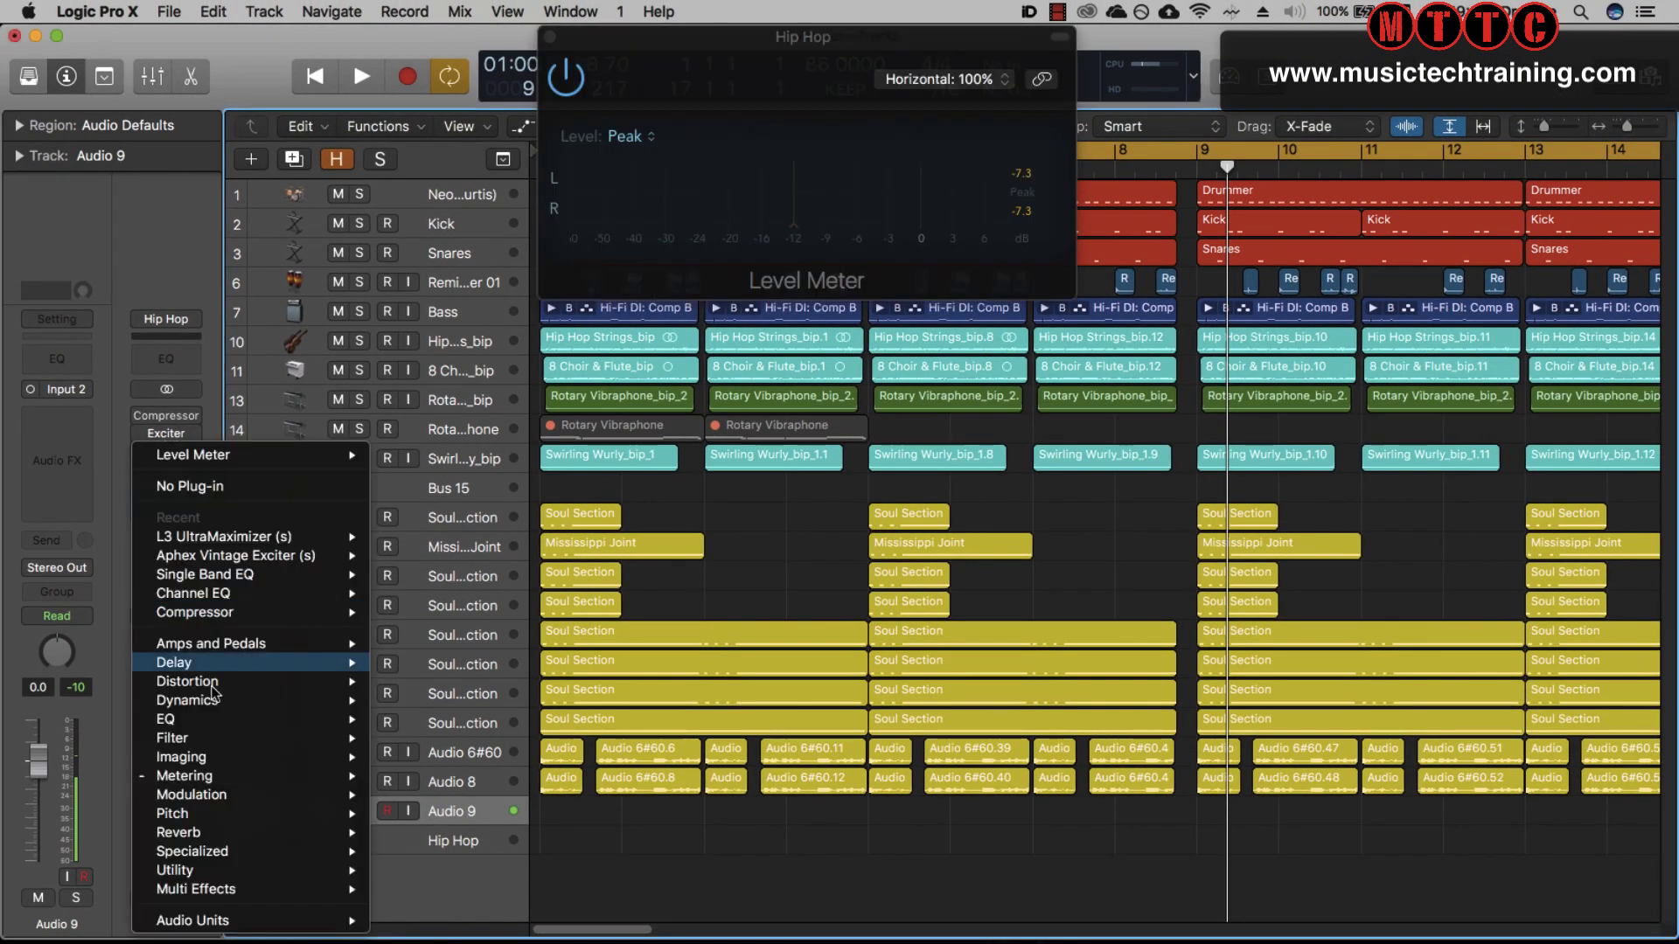
{"action": "mouse_move", "coordinate": [208, 774]}
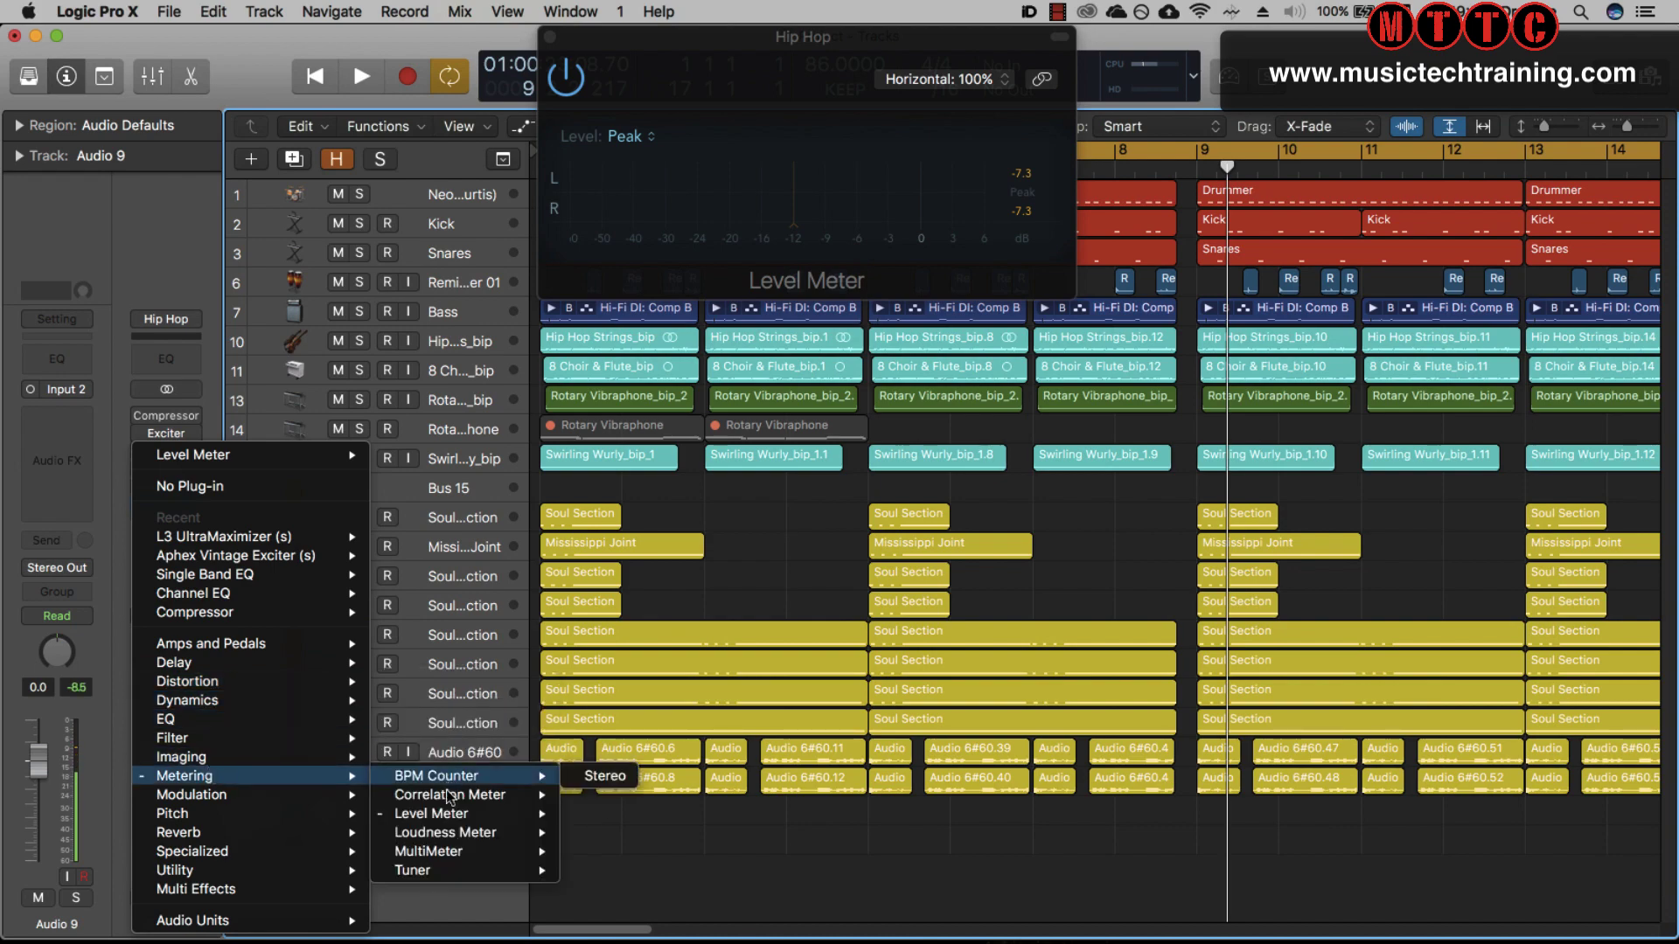
{"action": "mouse_move", "coordinate": [446, 818]}
{"action": "left_click", "coordinate": [598, 813]}
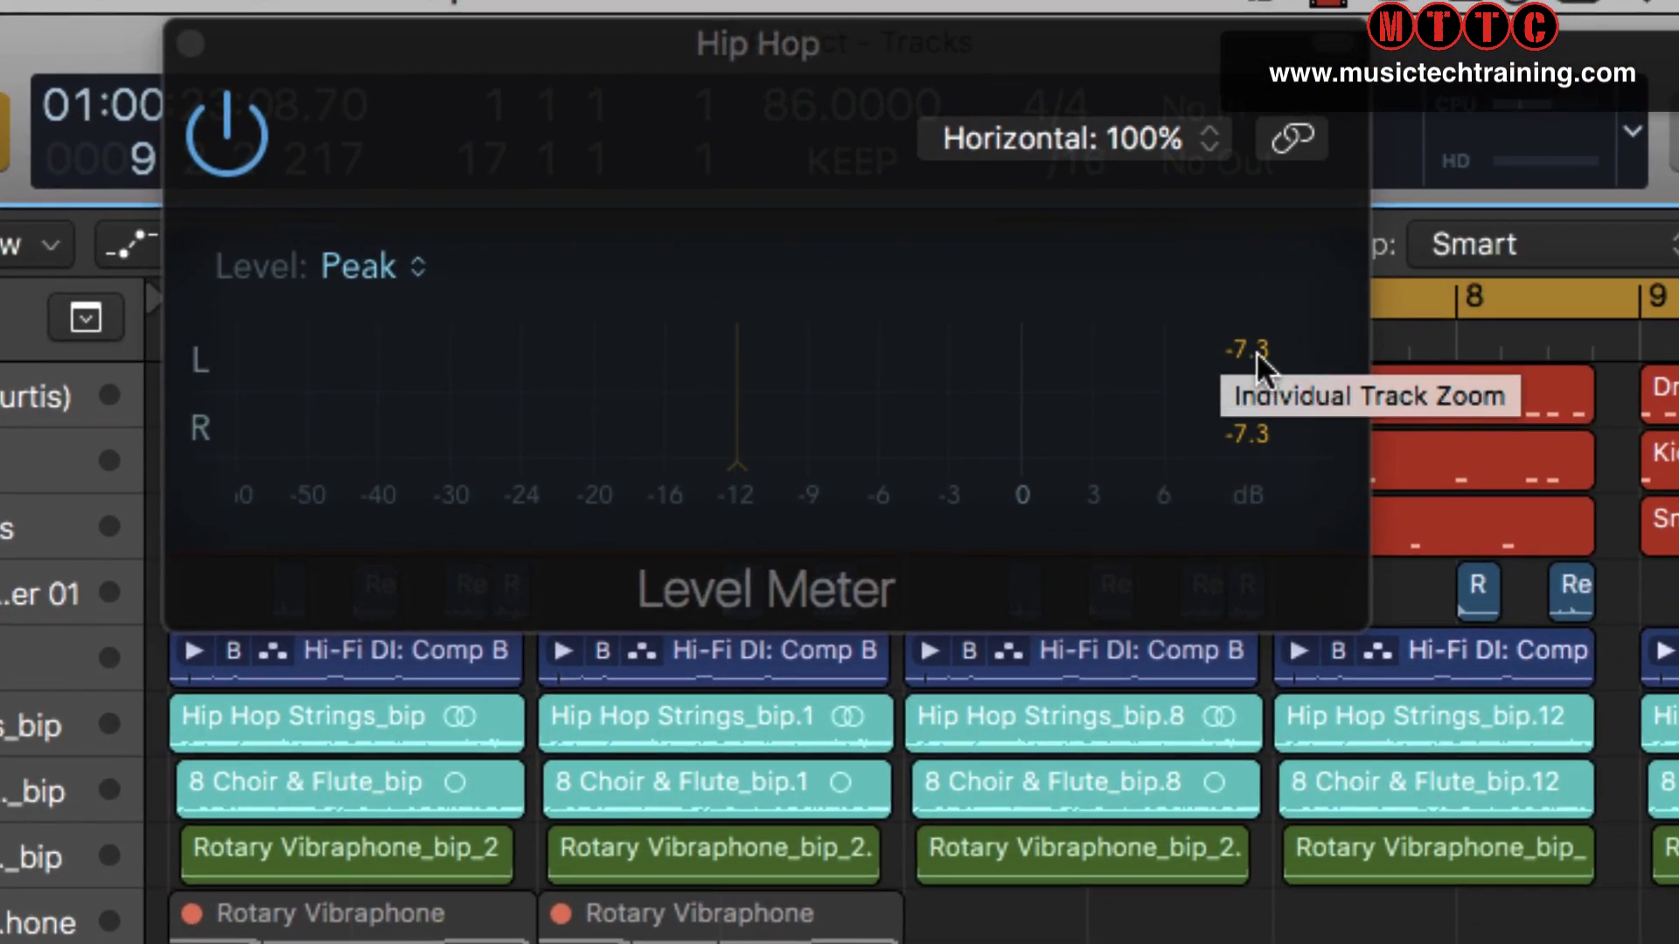
Open the Compressor on the Hip Hop bus and arrange its window beside the Level Meter
{"action": "left_click_drag", "start_coordinate": [943, 64], "coordinate": [1109, 64]}
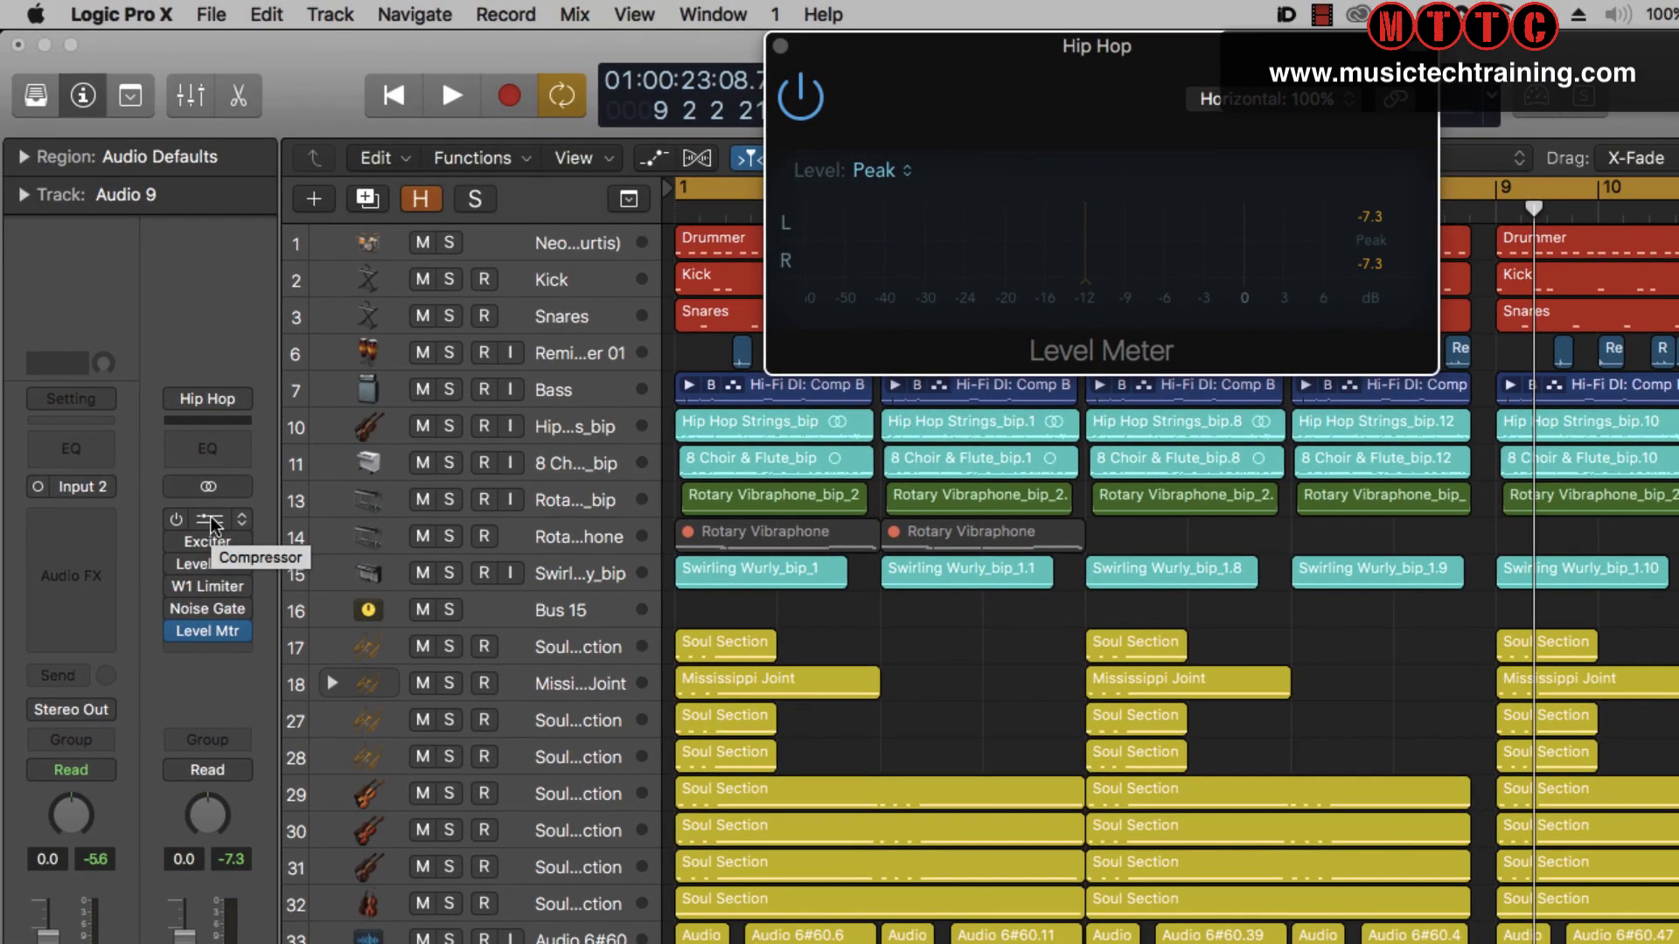
{"action": "left_click", "coordinate": [215, 525]}
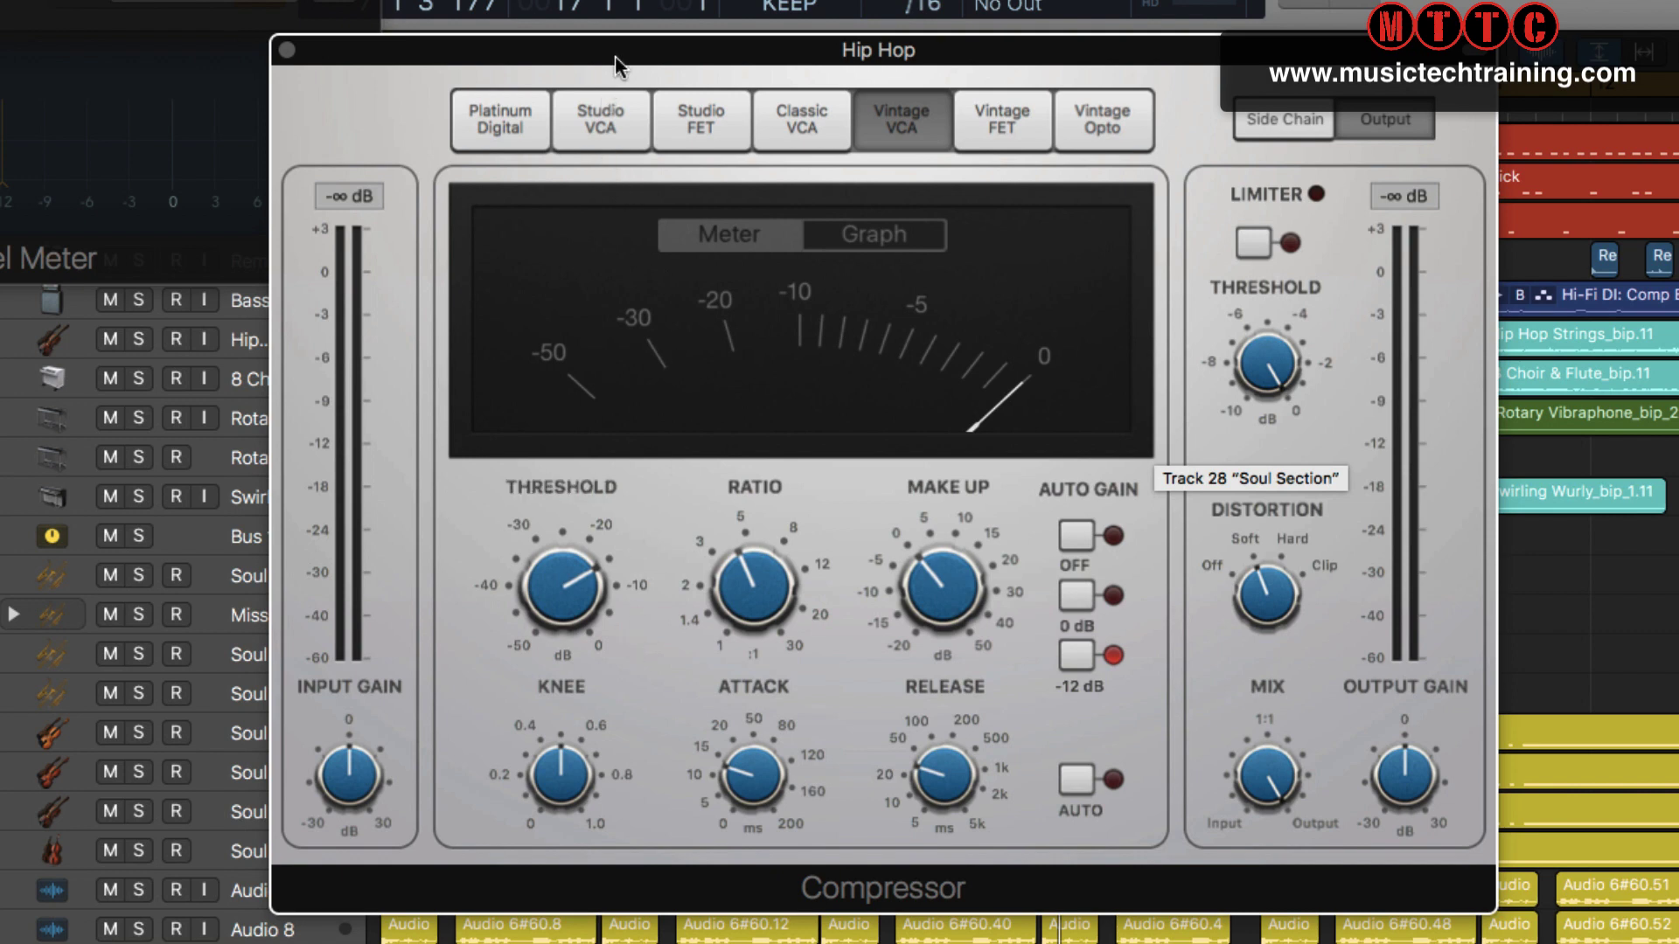
{"action": "left_click_drag", "start_coordinate": [616, 66], "coordinate": [734, 0]}
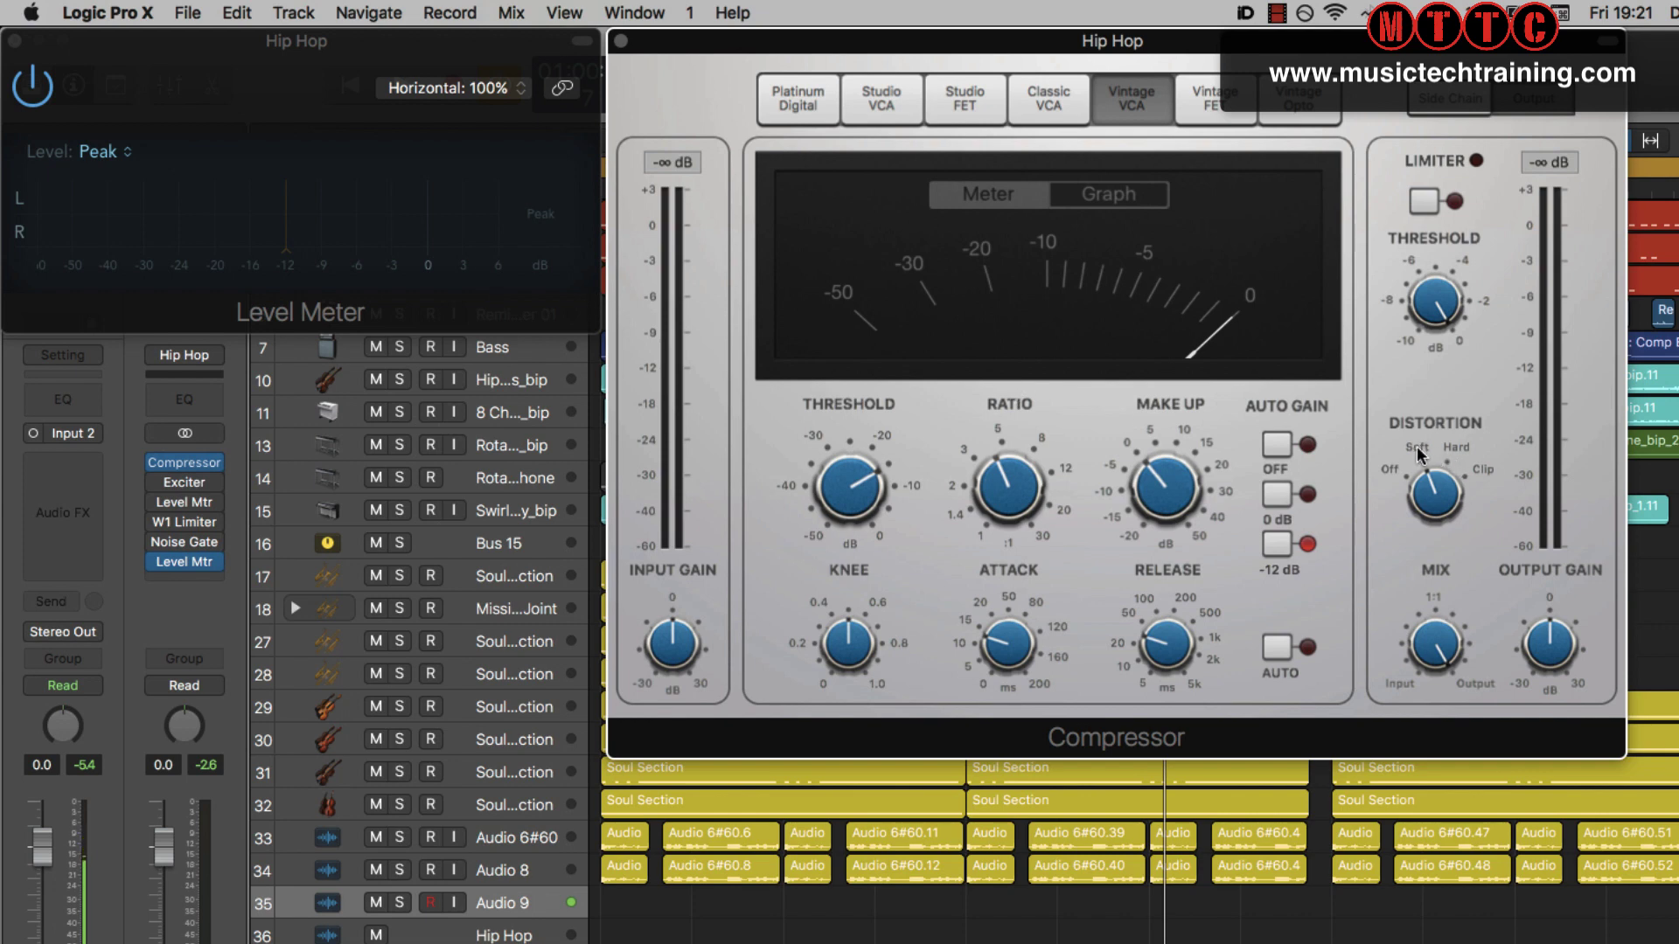
Play the song and show the Compressor's header controls, comparing the level with the Compressor bypassed and switched back on
{"action": "key", "text": "space"}
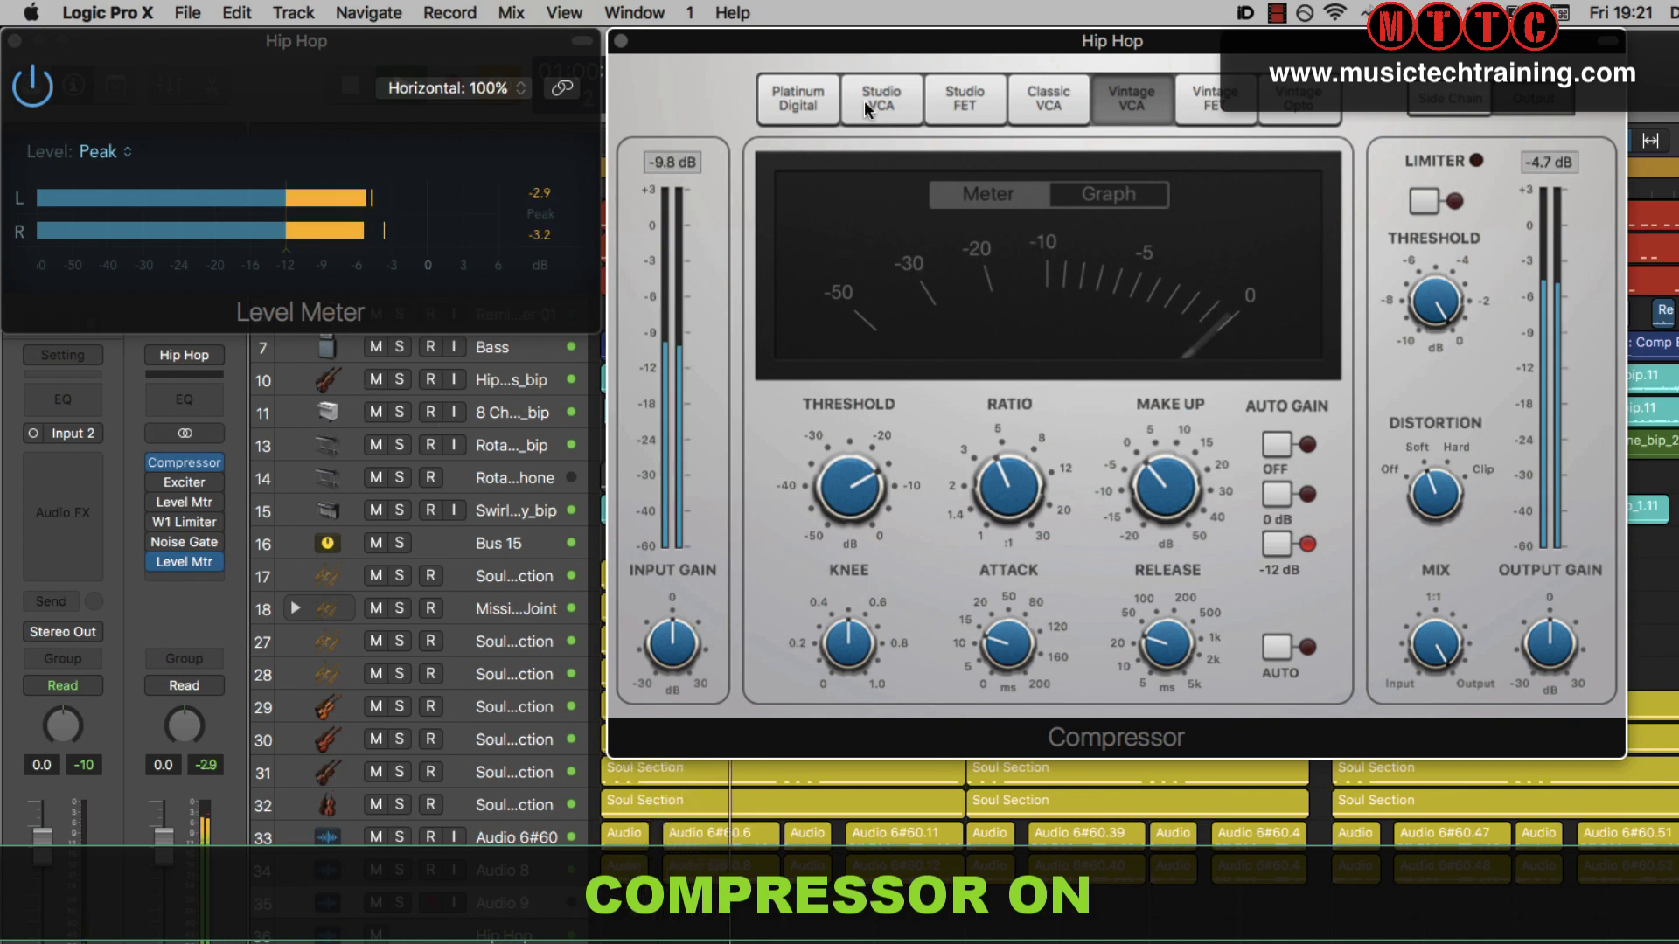
{"action": "left_click", "coordinate": [1609, 41]}
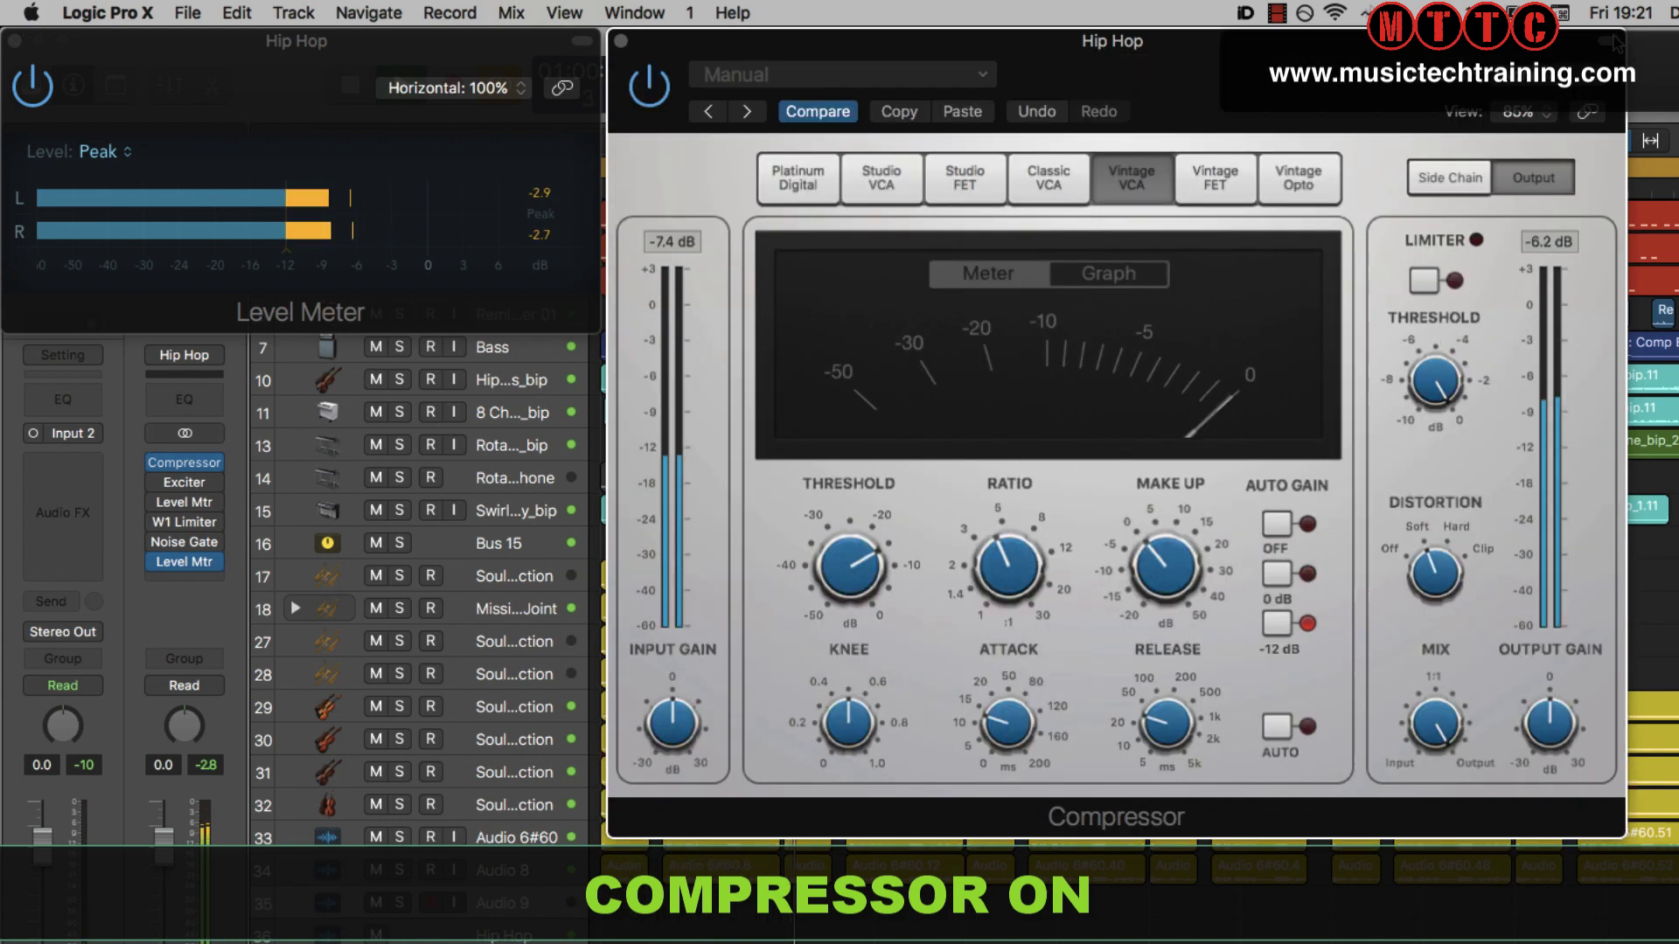
{"action": "left_click", "coordinate": [645, 93]}
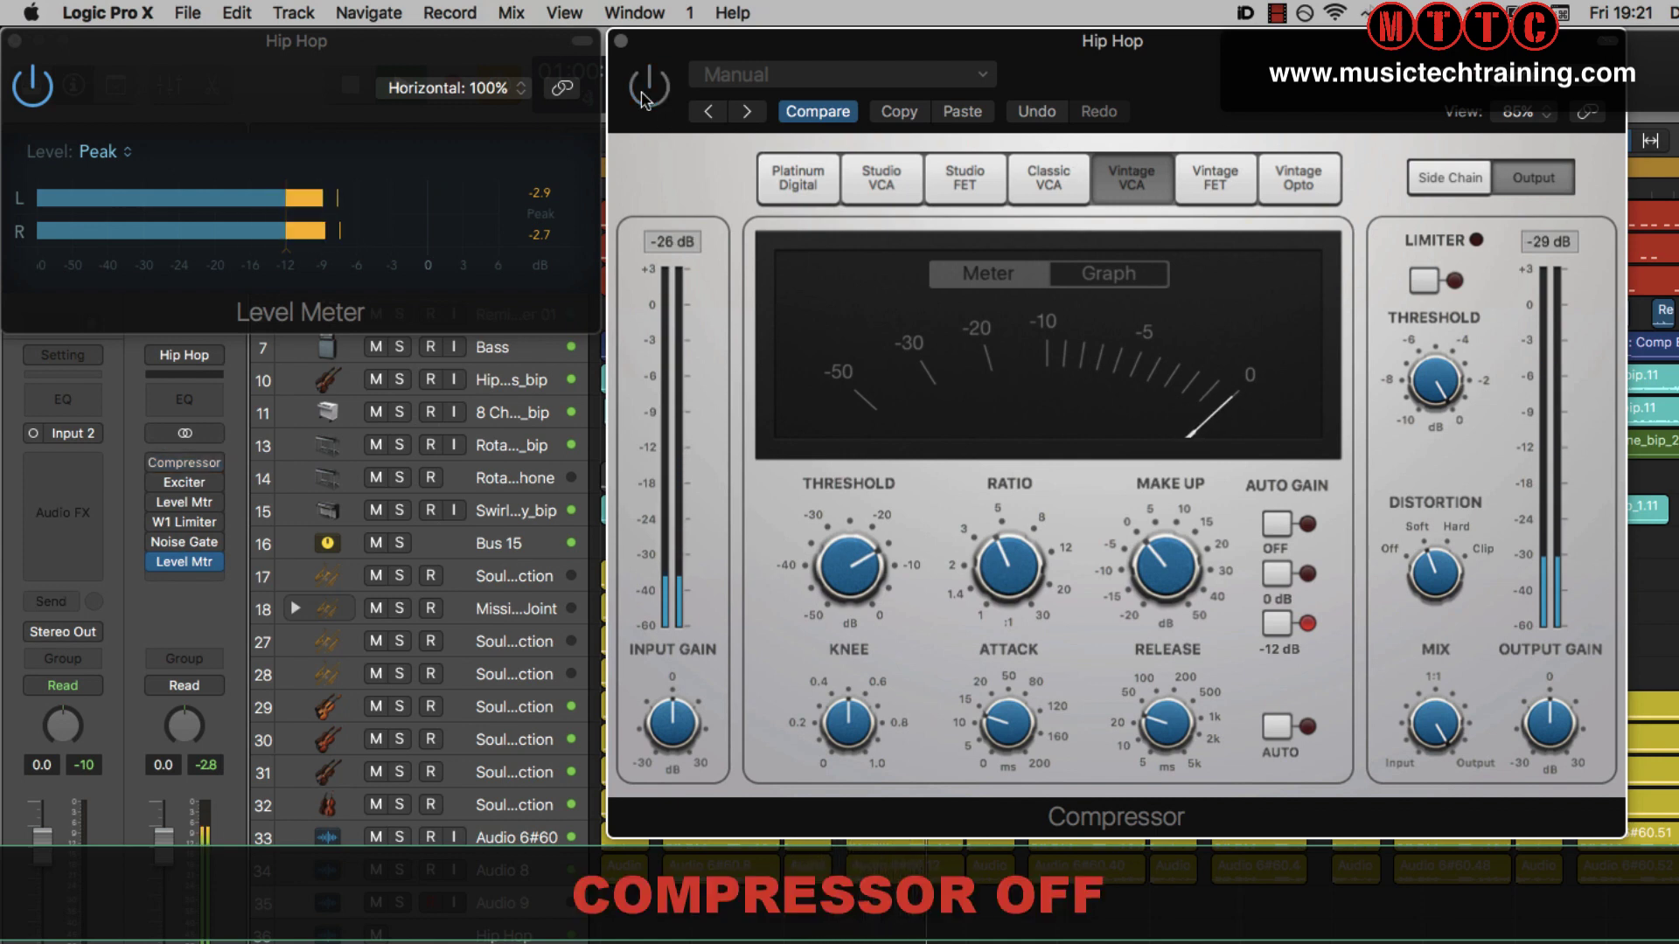
{"action": "left_click", "coordinate": [644, 95]}
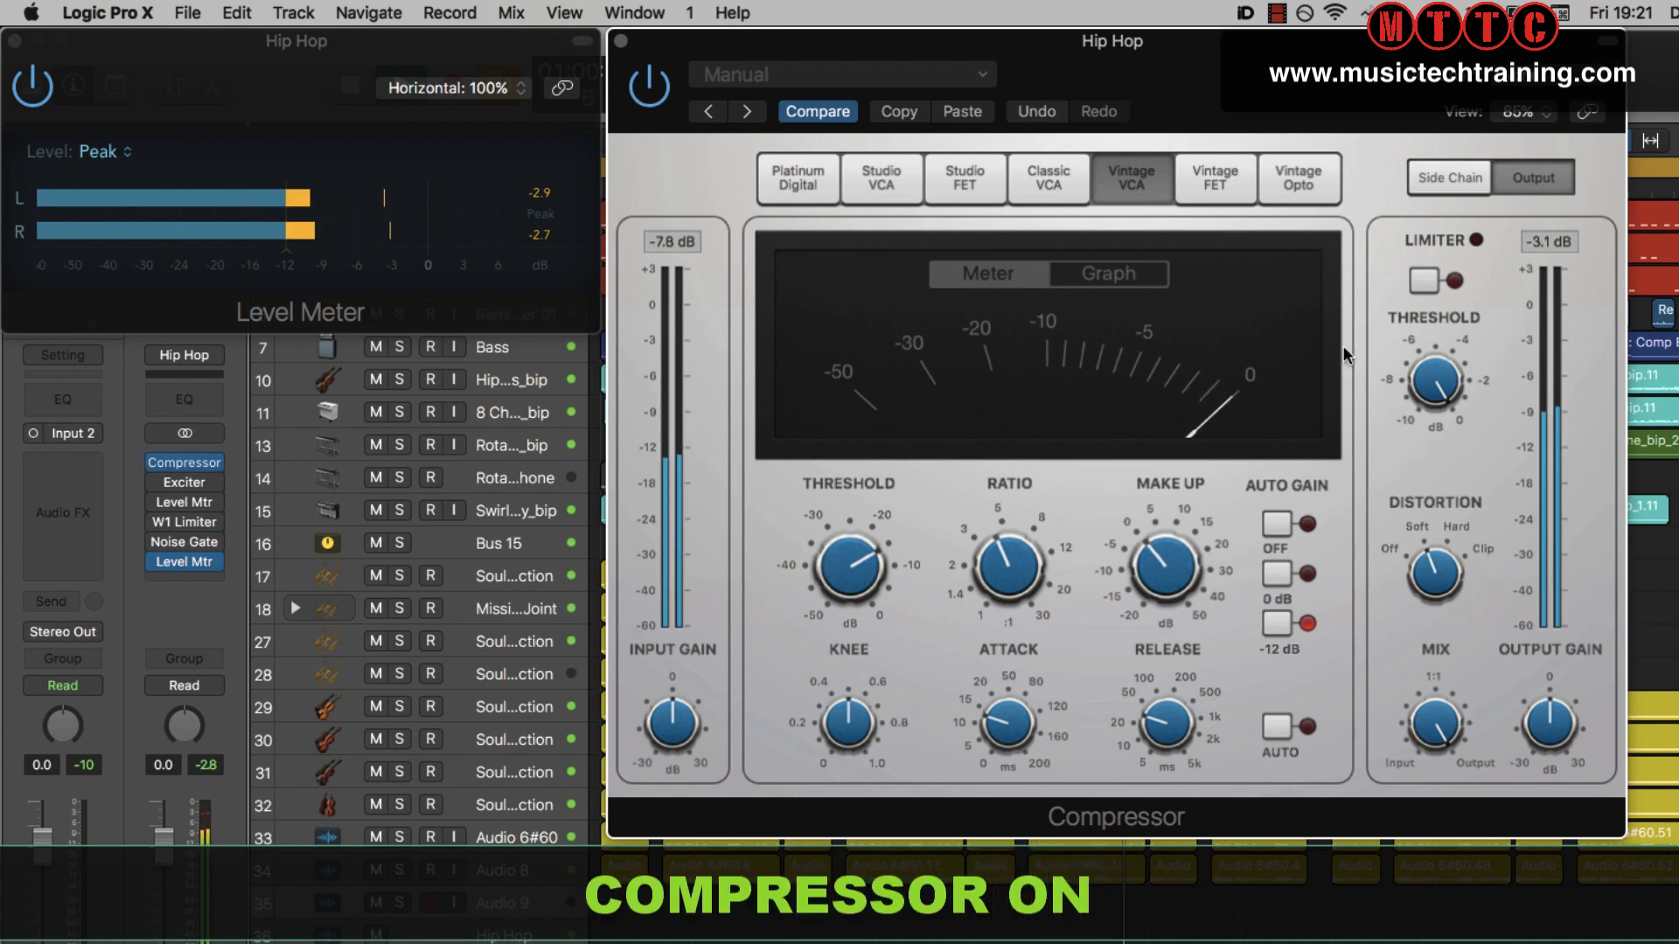
Compare the Compressor's Distortion at Off and Soft during playback, finishing with Soft selected
{"action": "left_click", "coordinate": [1390, 552]}
{"action": "left_click", "coordinate": [1416, 527]}
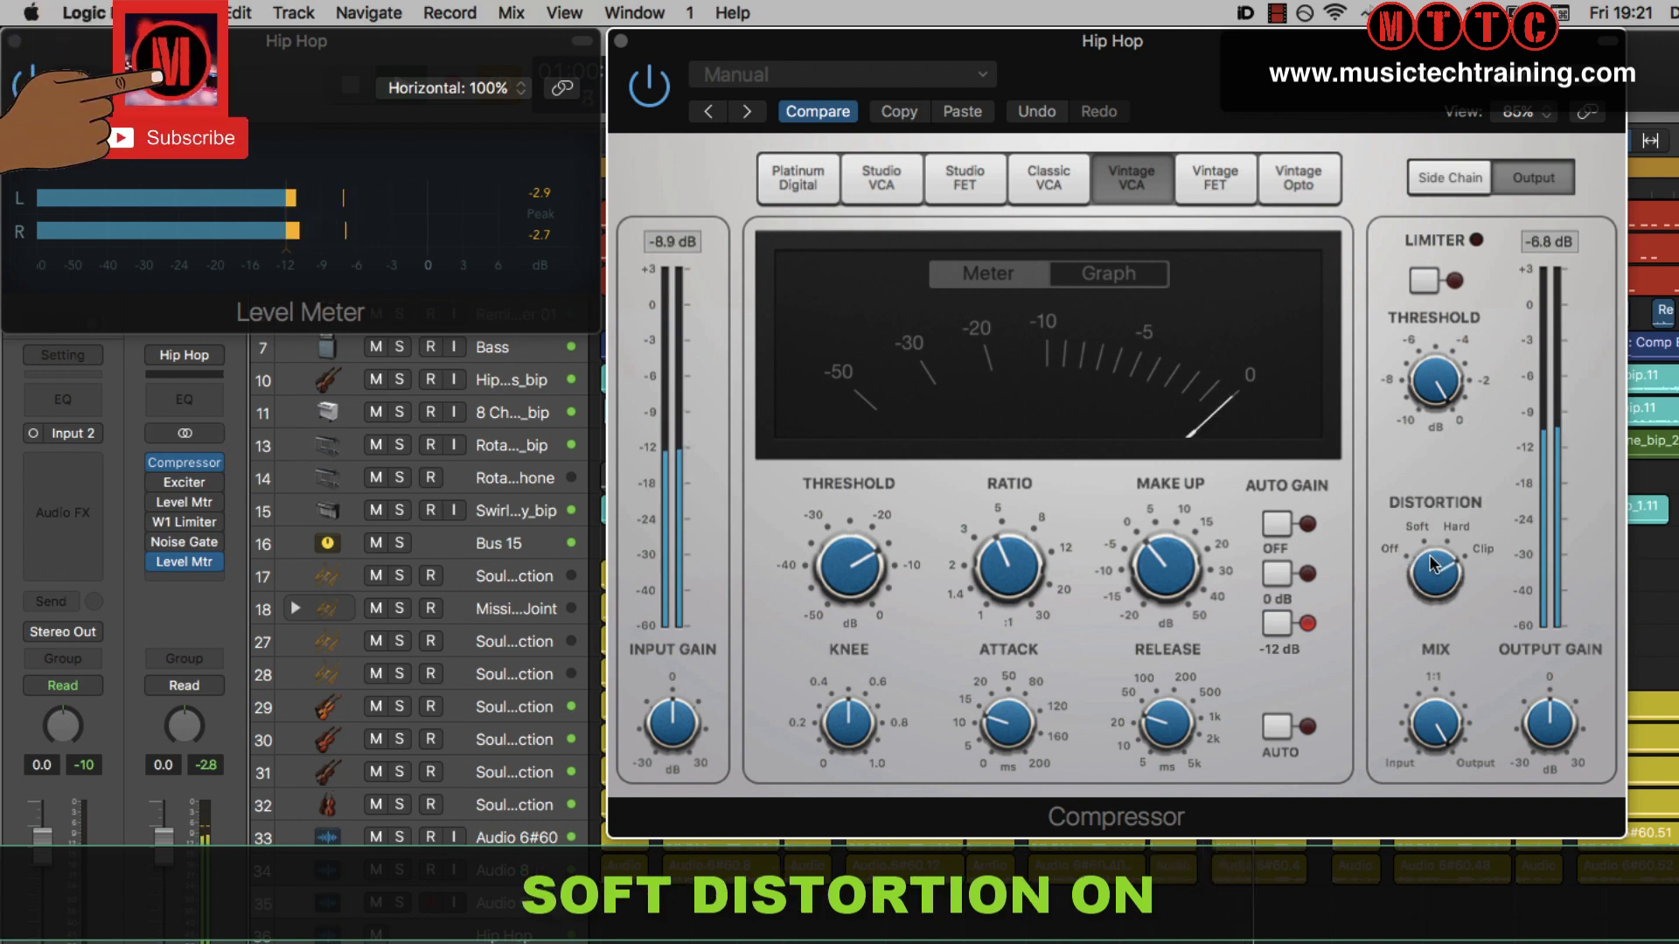
{"action": "key", "text": "super+z"}
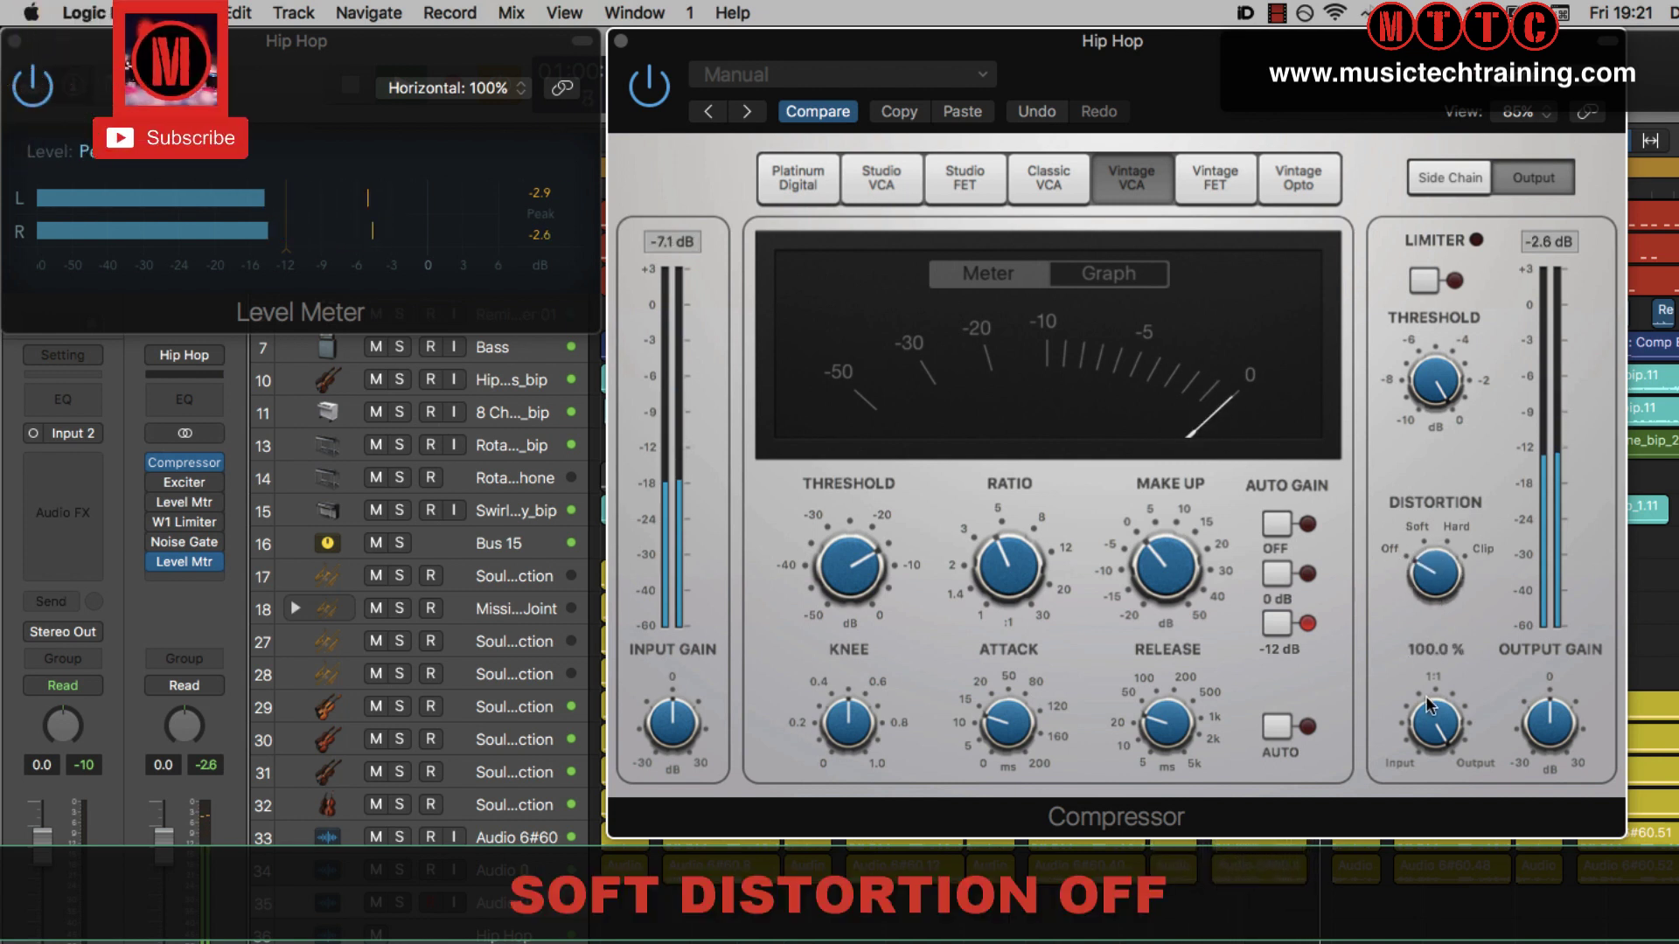
{"action": "left_click", "coordinate": [1415, 527]}
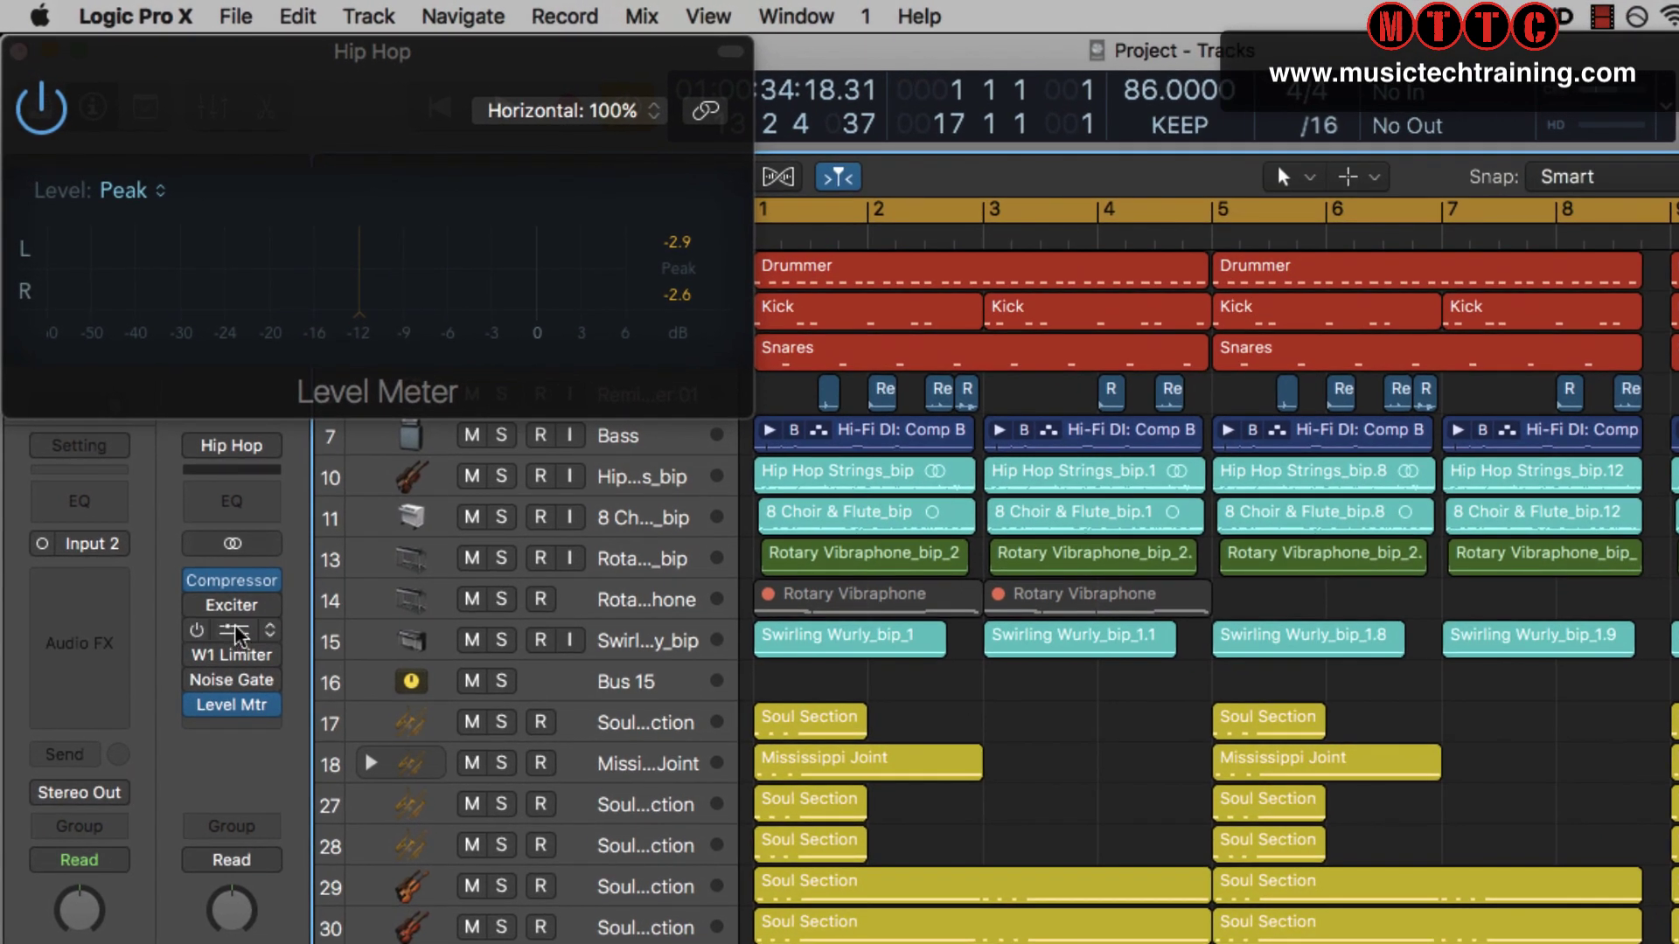
Open the Exciter on the Hip Hop bus and switch the plug-in on
{"action": "mouse_move", "coordinate": [238, 636]}
{"action": "left_mouse_down"}
{"action": "mouse_move", "coordinate": [235, 584]}
{"action": "mouse_move", "coordinate": [229, 608]}
{"action": "left_mouse_up"}
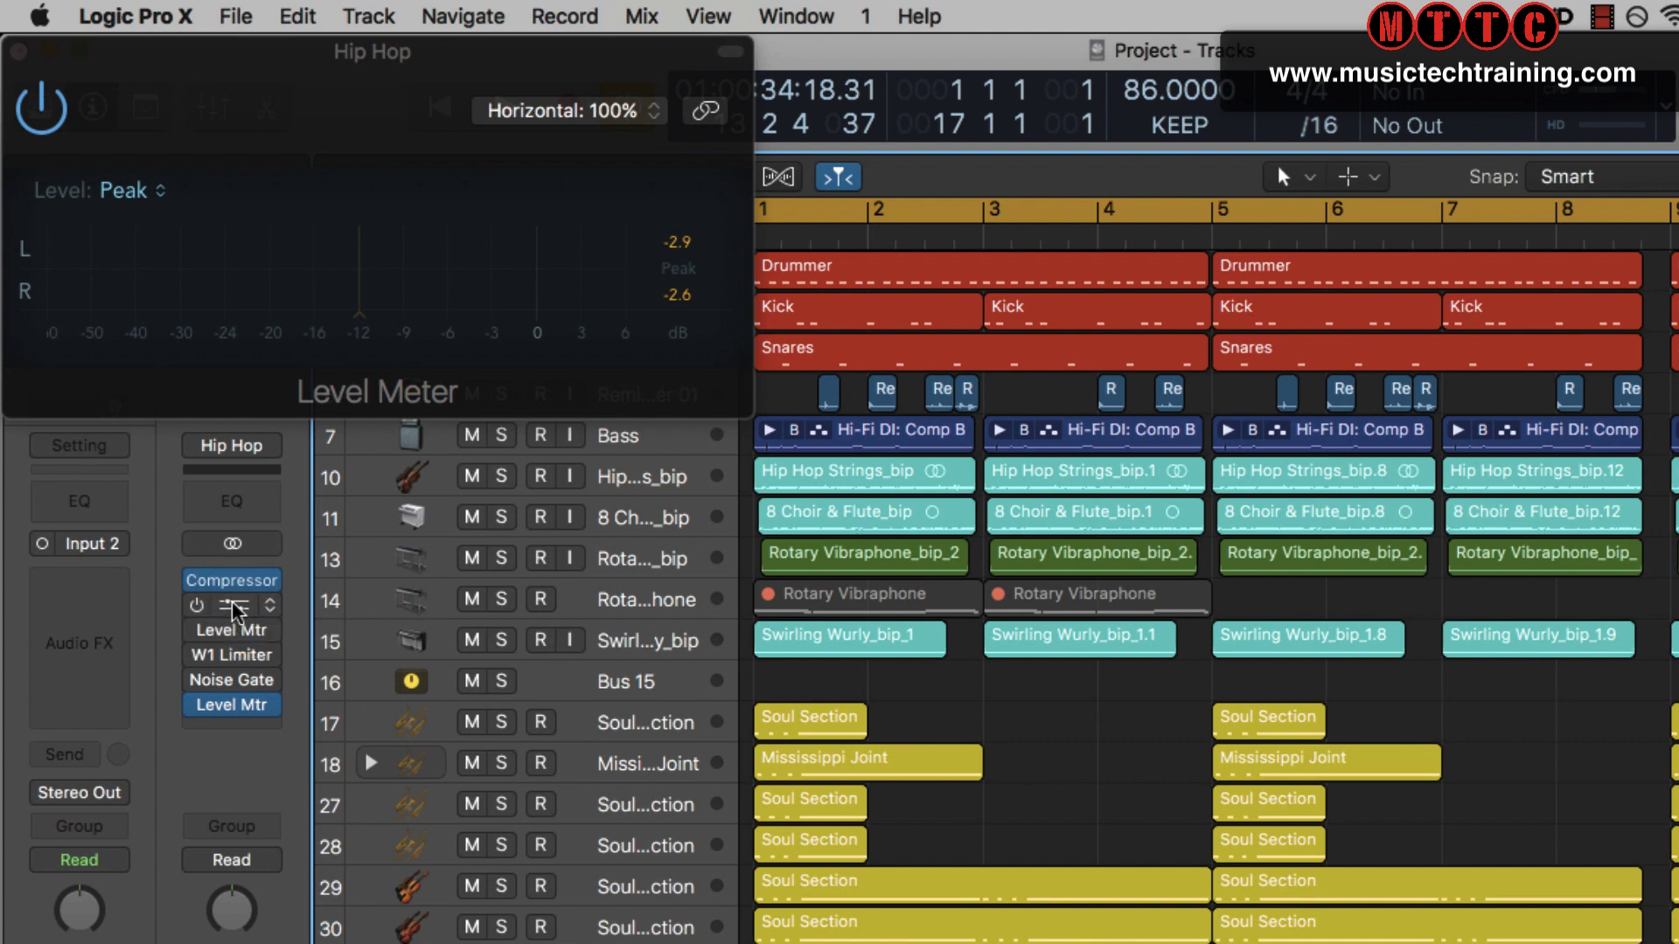
{"action": "left_click", "coordinate": [232, 606]}
{"action": "left_click", "coordinate": [1039, 114]}
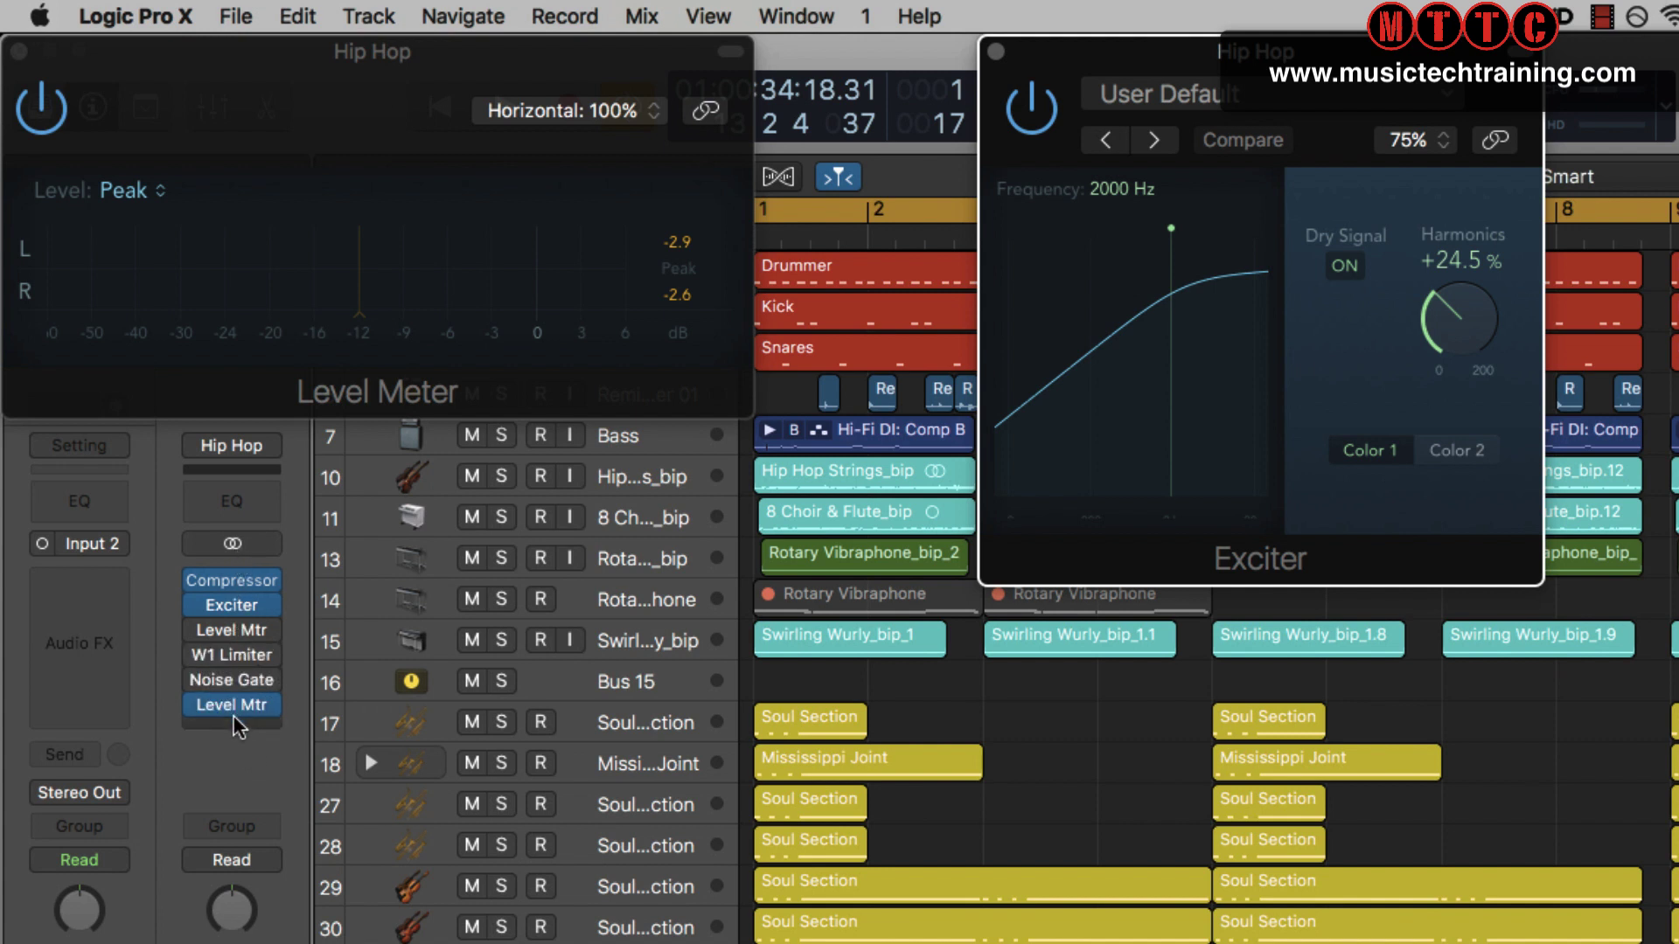
Play the song with the Exciter bypassed, and switch it back on to compare the sound and level
{"action": "mouse_move", "coordinate": [247, 704]}
{"action": "left_click", "coordinate": [1032, 109]}
{"action": "key", "text": "space"}
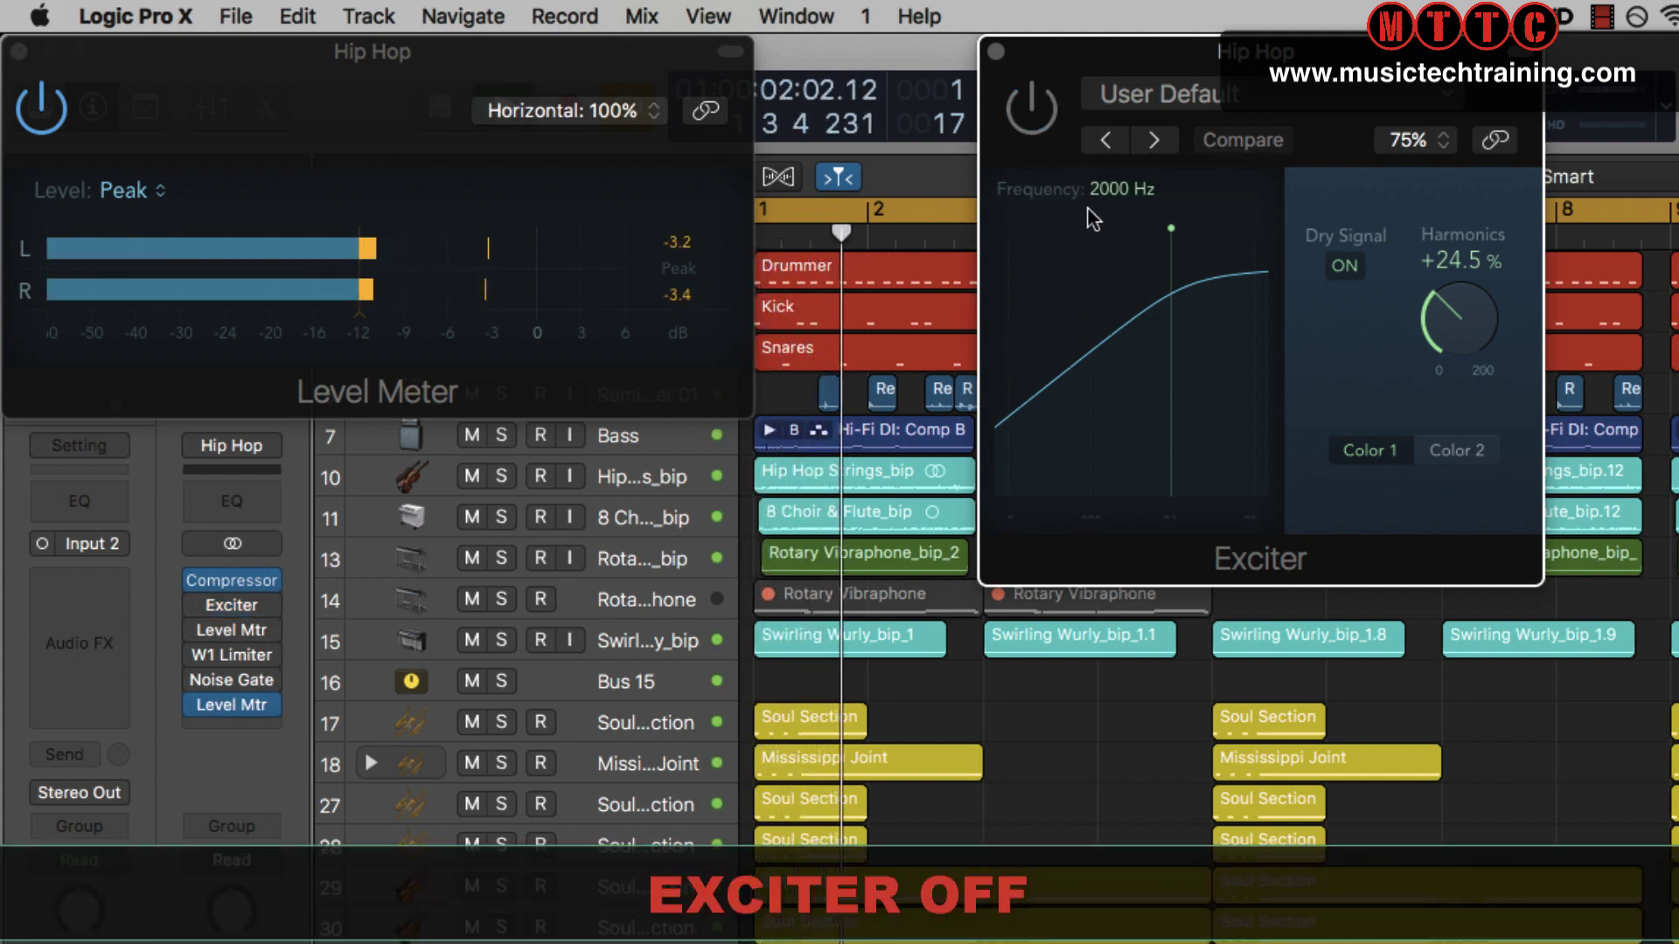
{"action": "left_click", "coordinate": [1032, 109]}
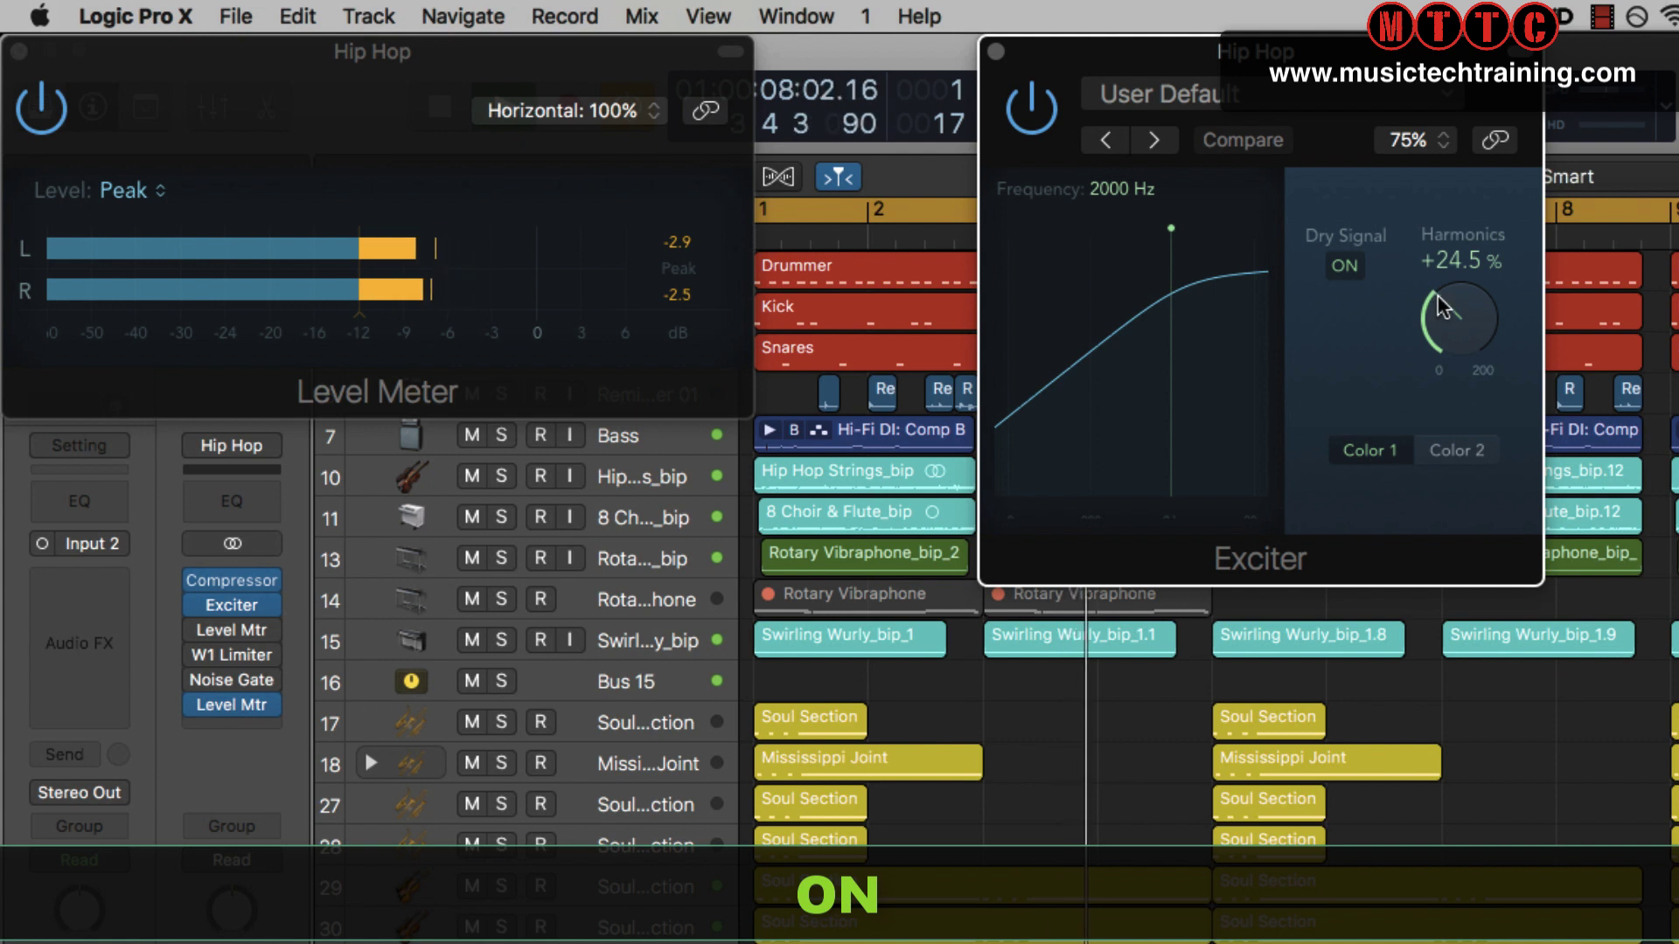
Reduce the Exciter's Harmonics to +6.48 % and compare the plug-in bypassed and enabled during playback
{"action": "left_click_drag", "start_coordinate": [1438, 305], "coordinate": [1436, 369]}
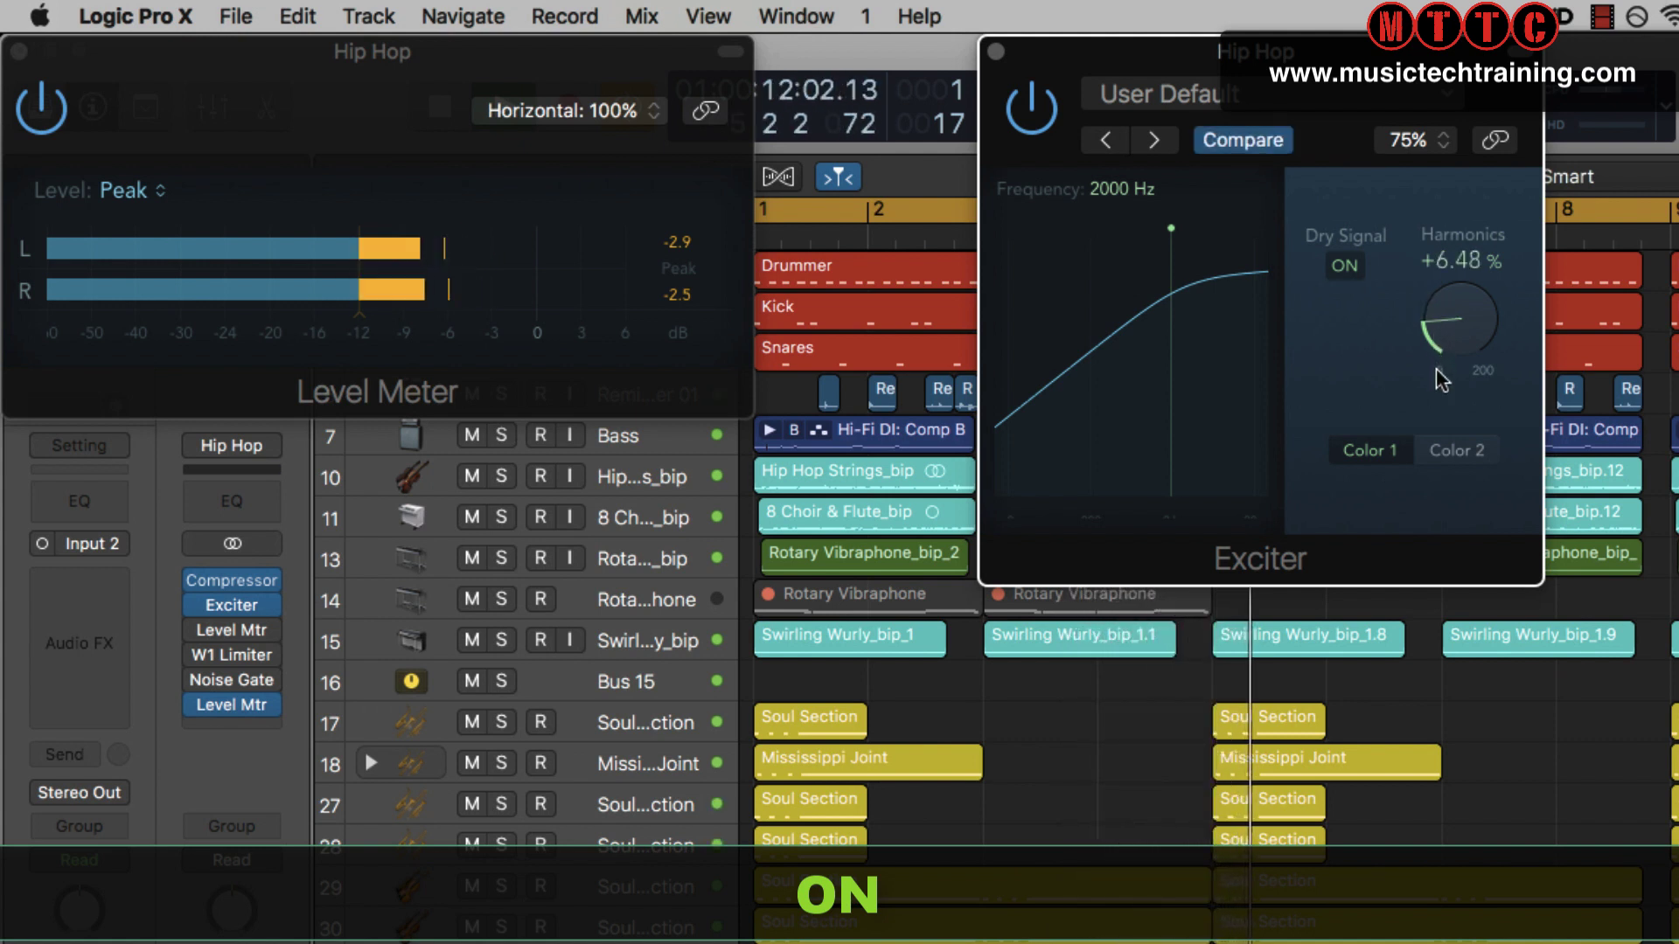
{"action": "left_click", "coordinate": [1030, 121]}
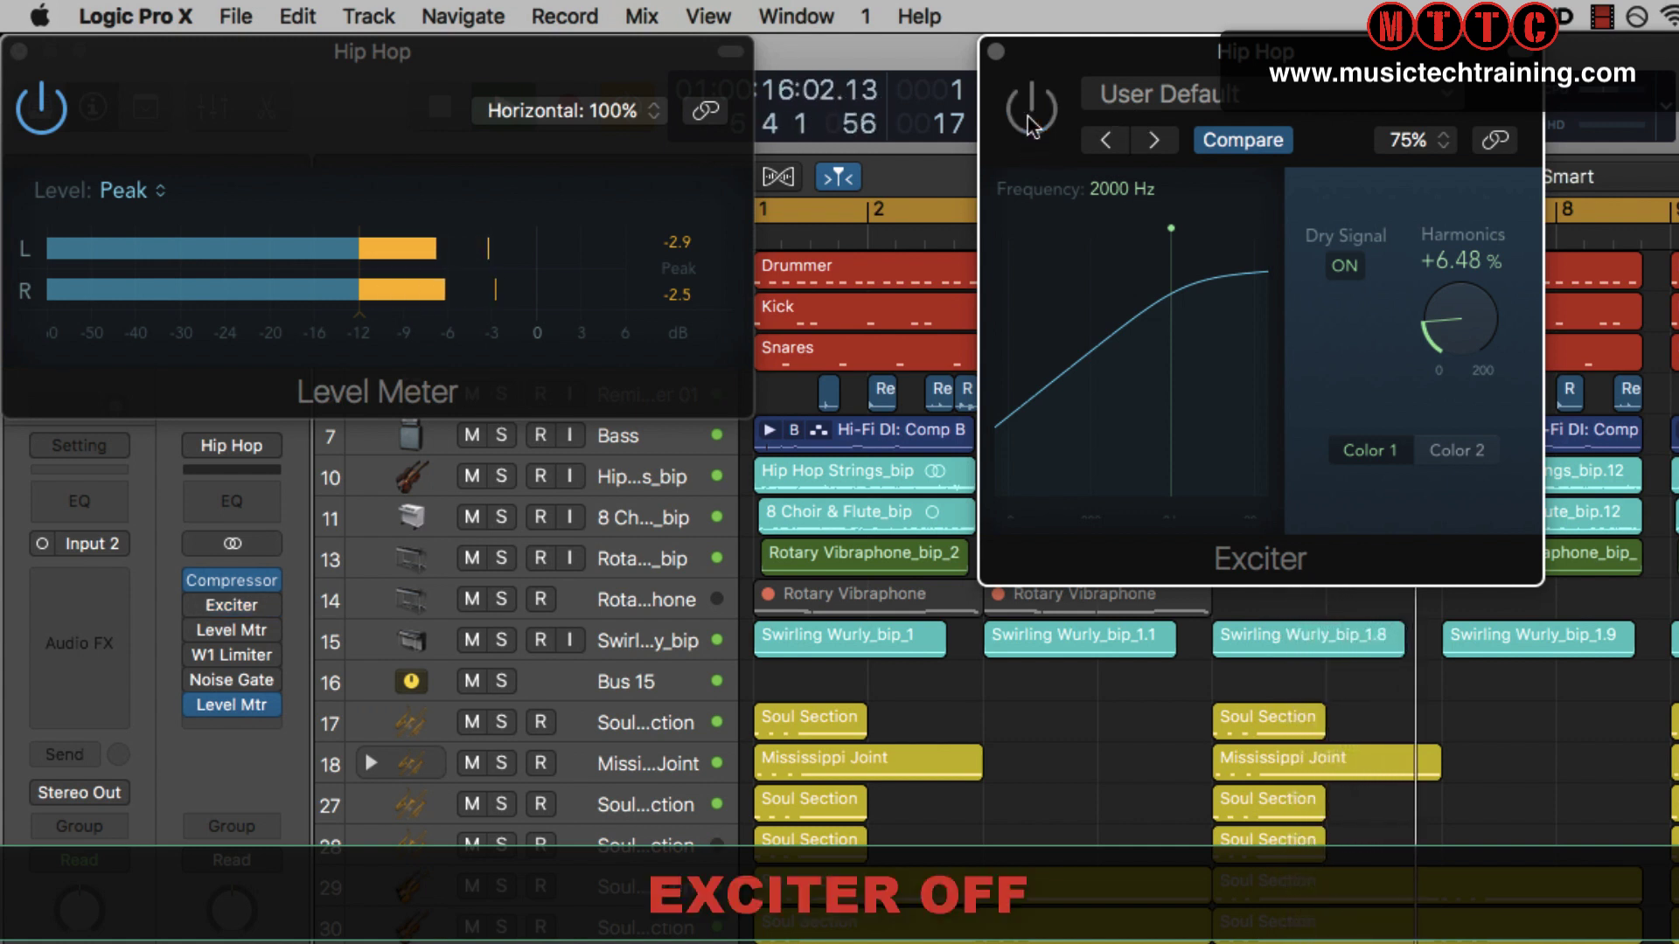
{"action": "left_click", "coordinate": [1030, 121]}
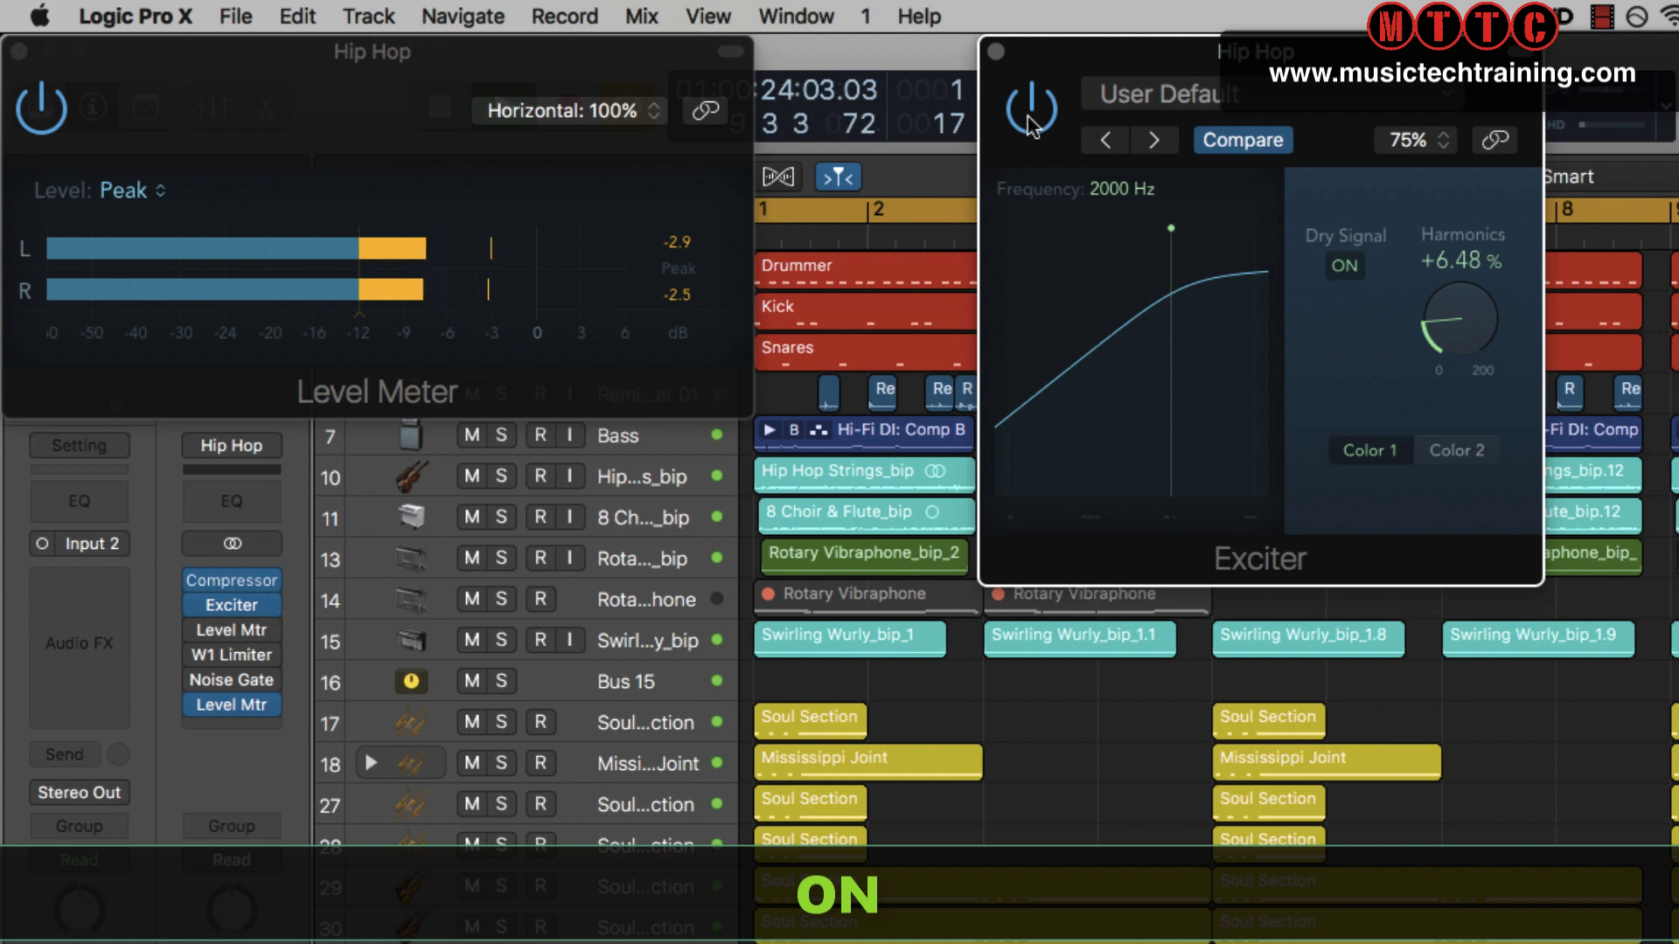
{"action": "left_click", "coordinate": [1030, 121]}
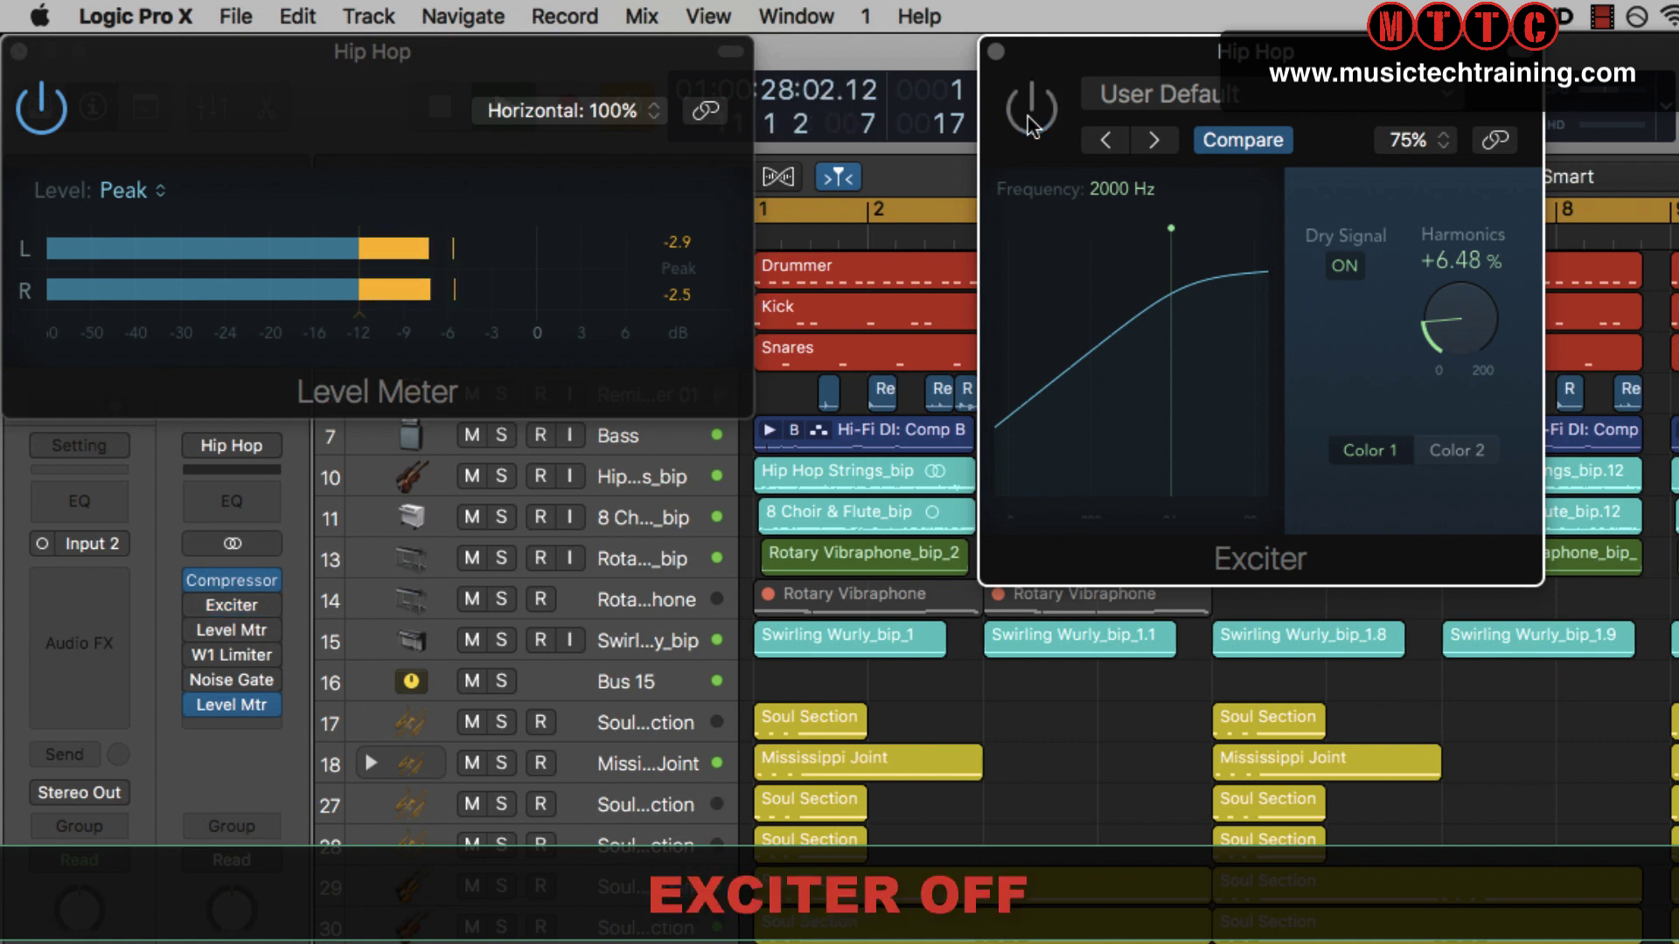
Reset the Level Meter's peak values and compare the Exciter bypassed and enabled during playback, leaving it switched on
{"action": "left_click", "coordinate": [688, 249]}
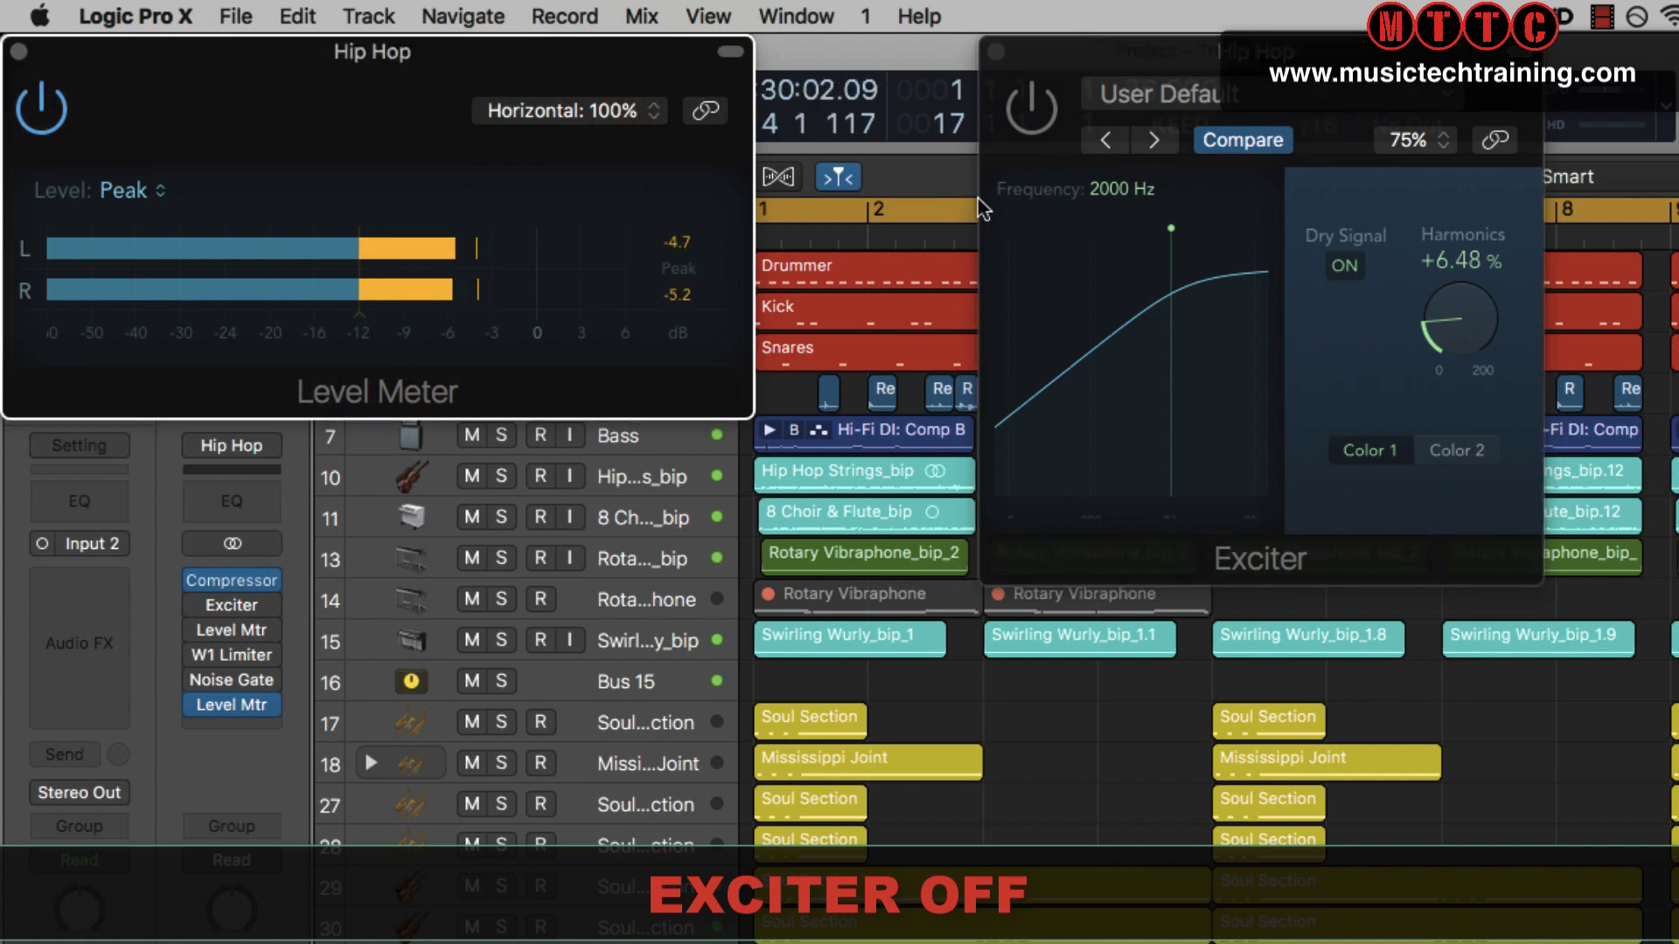
{"action": "left_click", "coordinate": [1019, 129]}
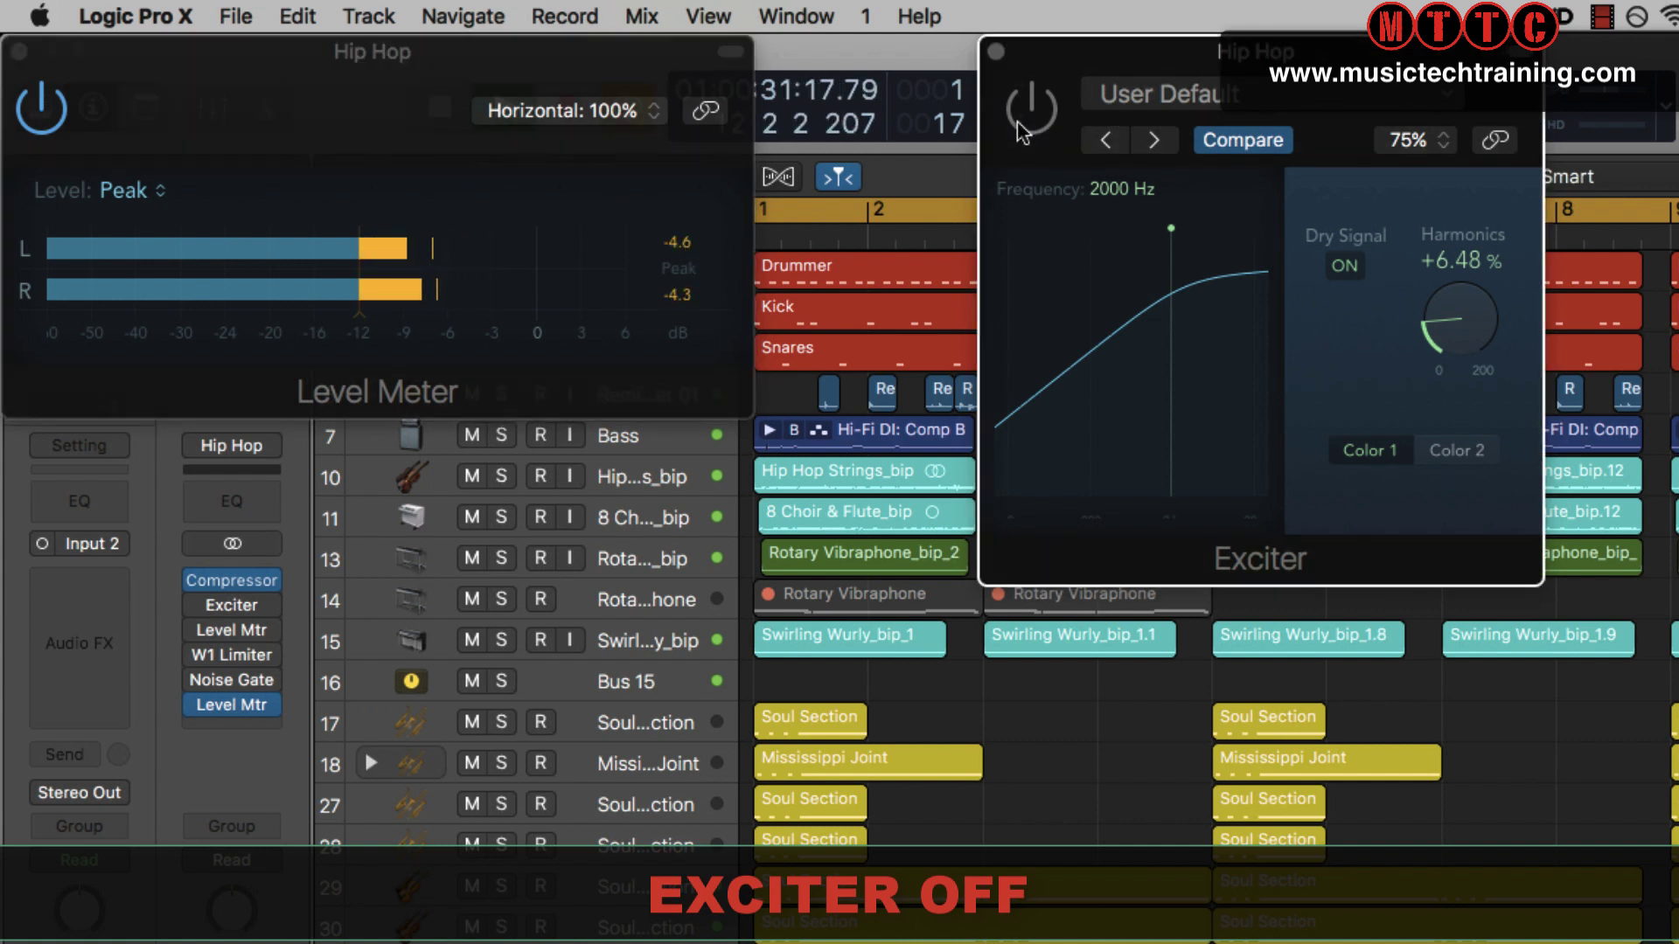
{"action": "left_click", "coordinate": [1023, 122]}
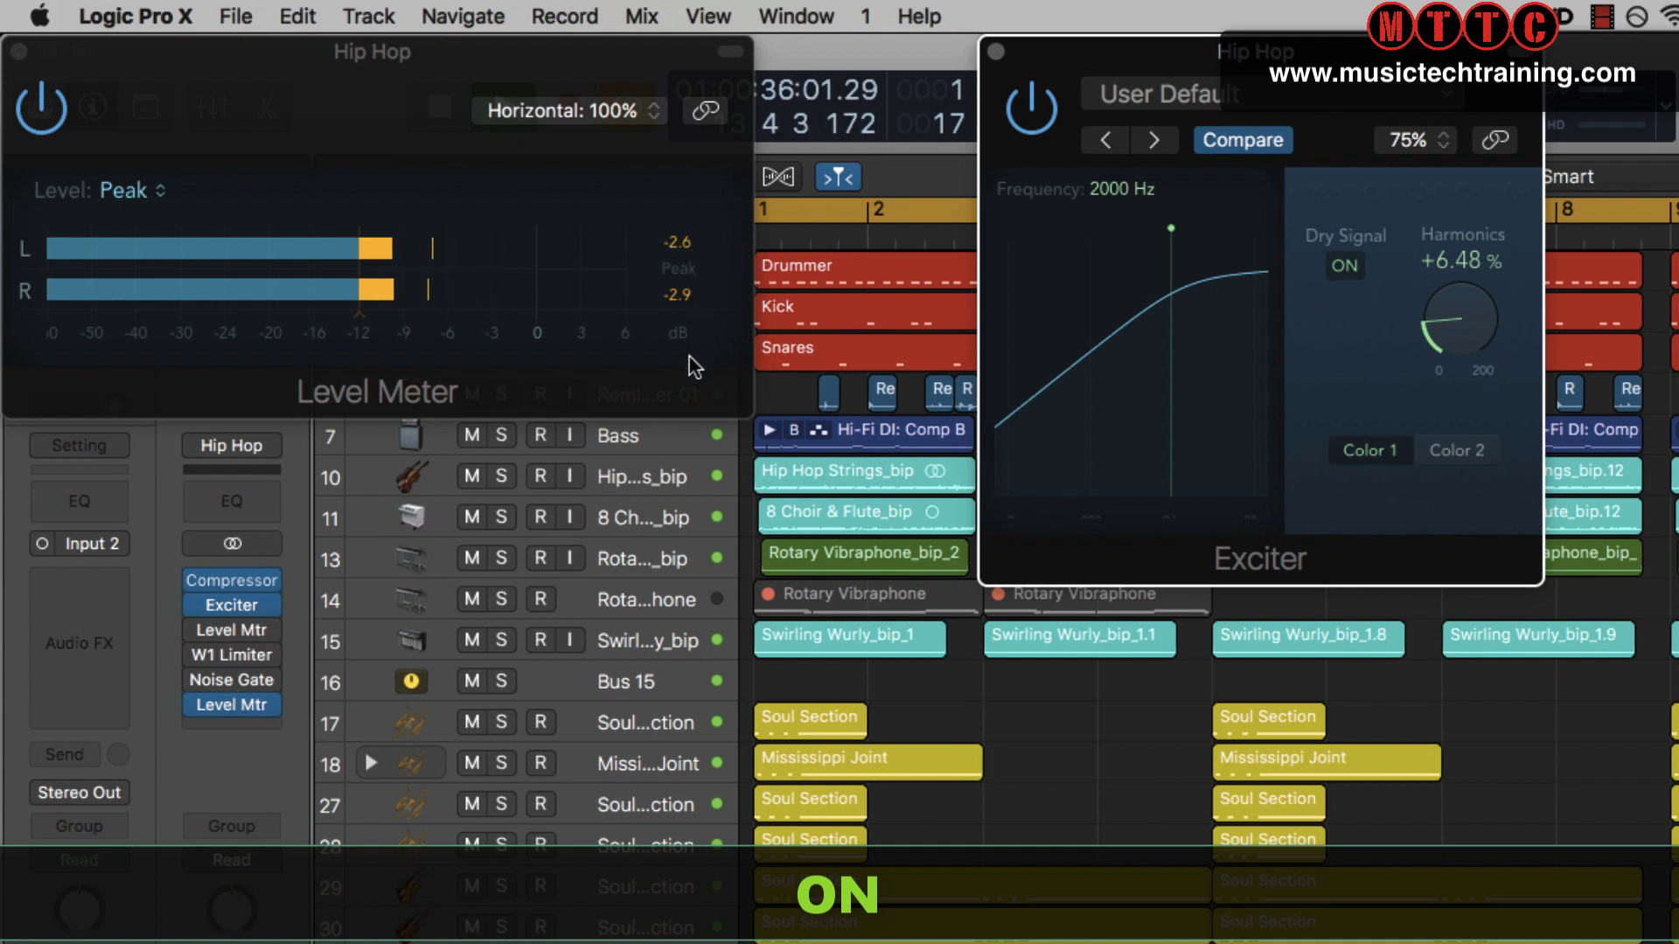
{"action": "left_click", "coordinate": [1039, 131]}
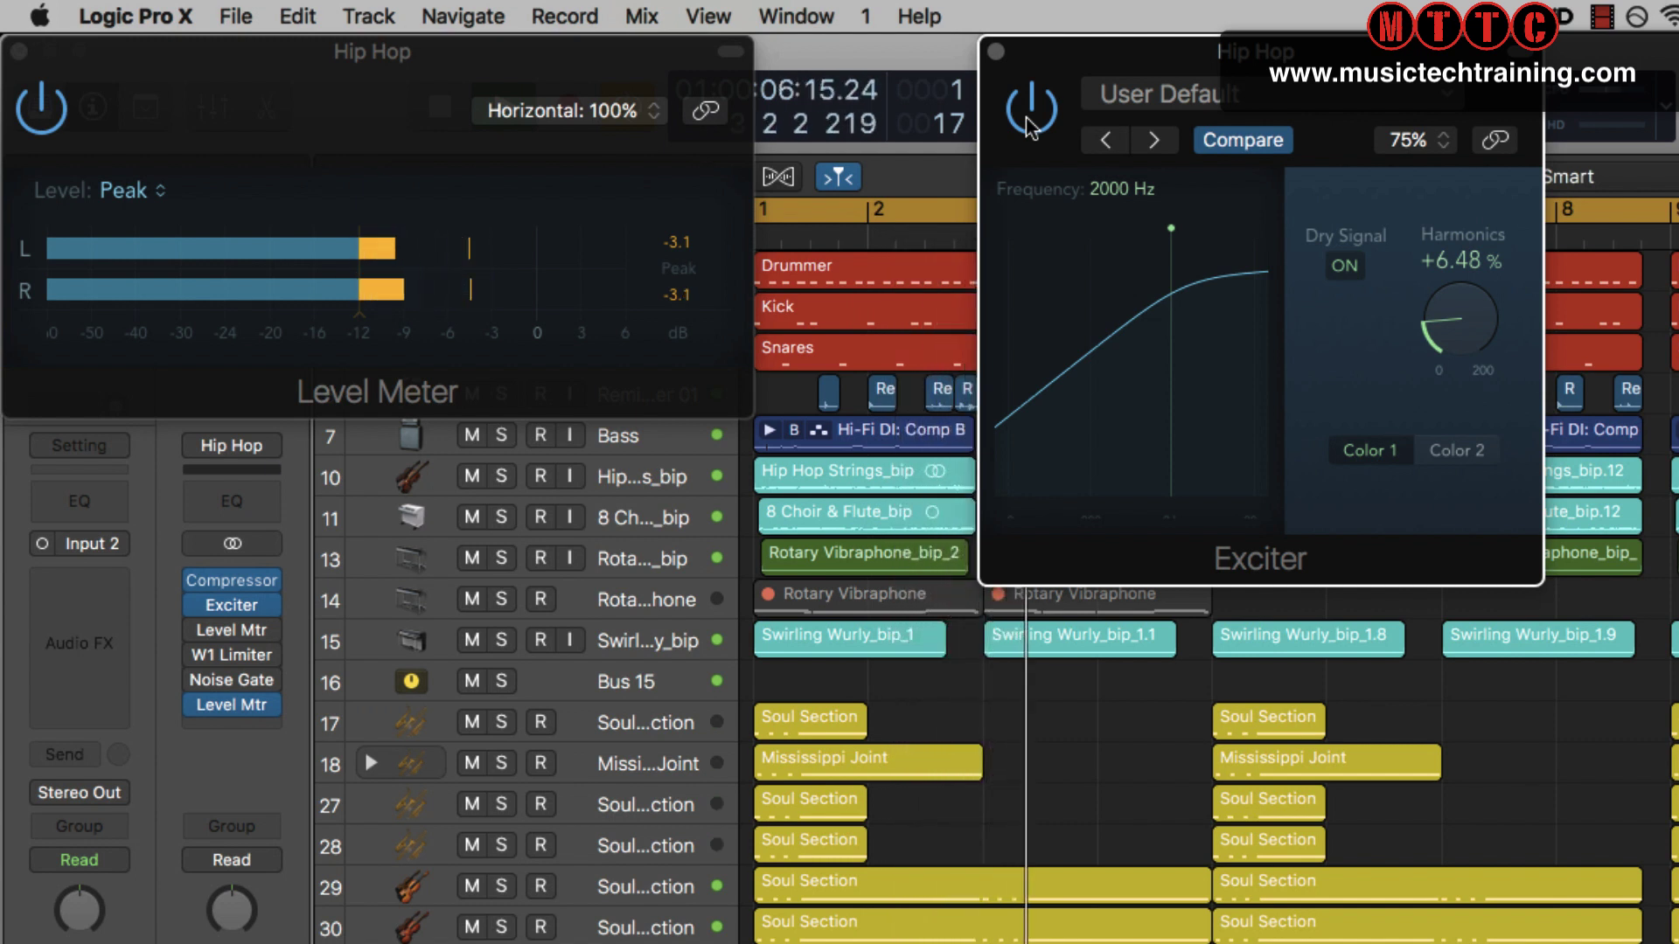
{"action": "left_click", "coordinate": [1028, 122]}
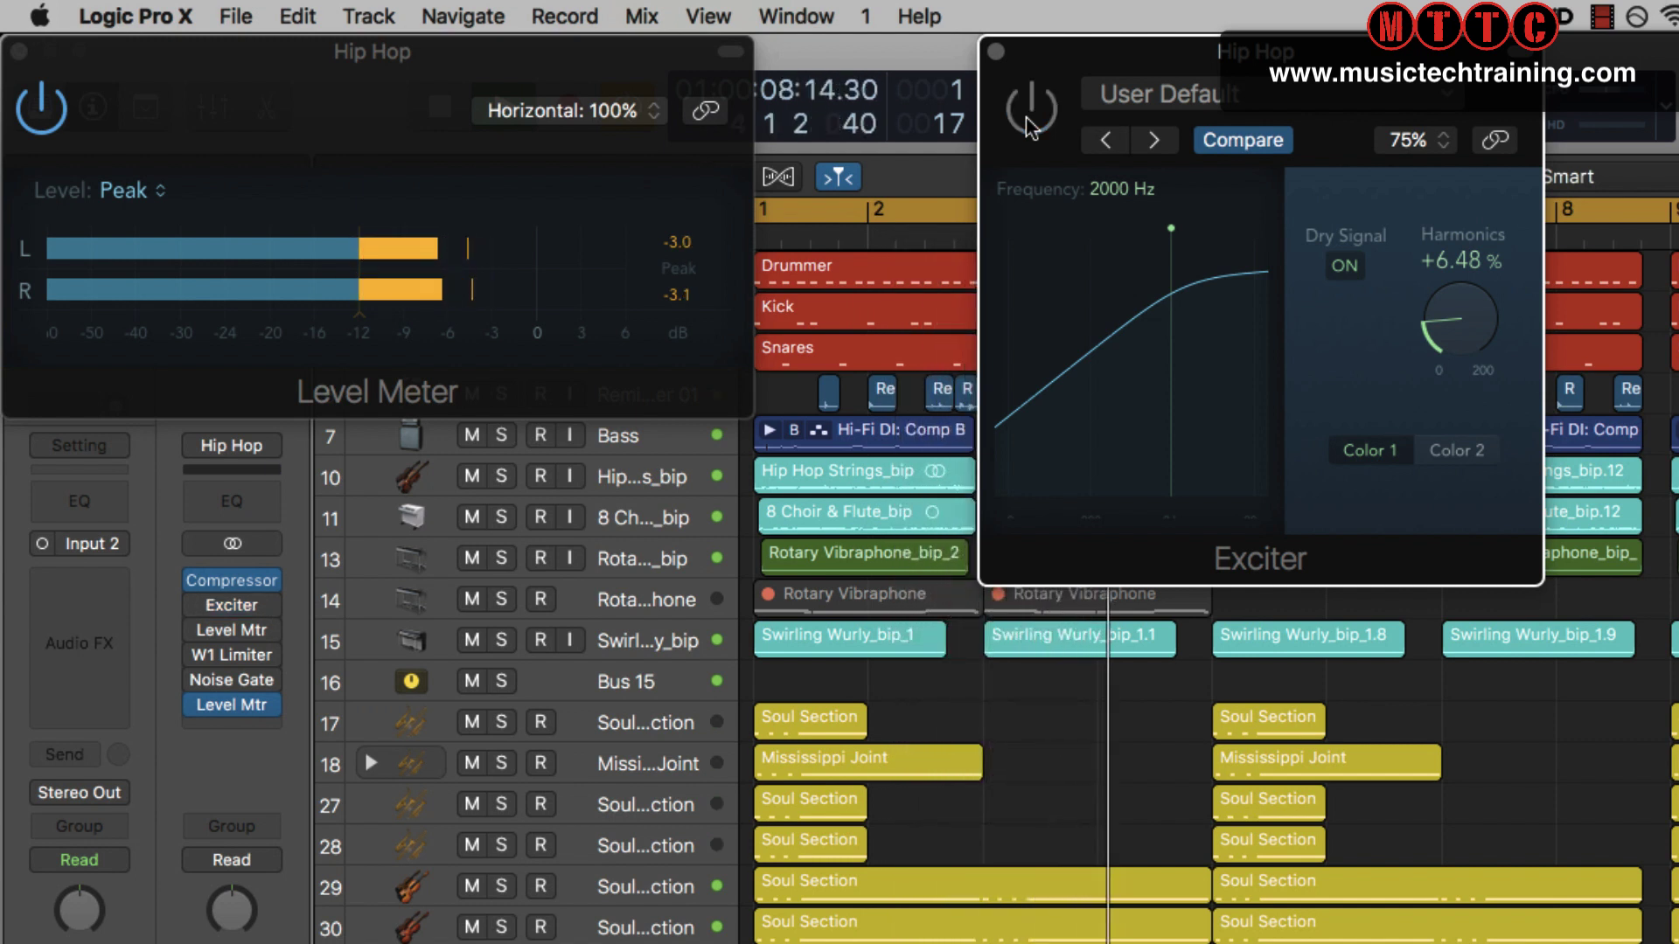
{"action": "left_click", "coordinate": [1029, 123]}
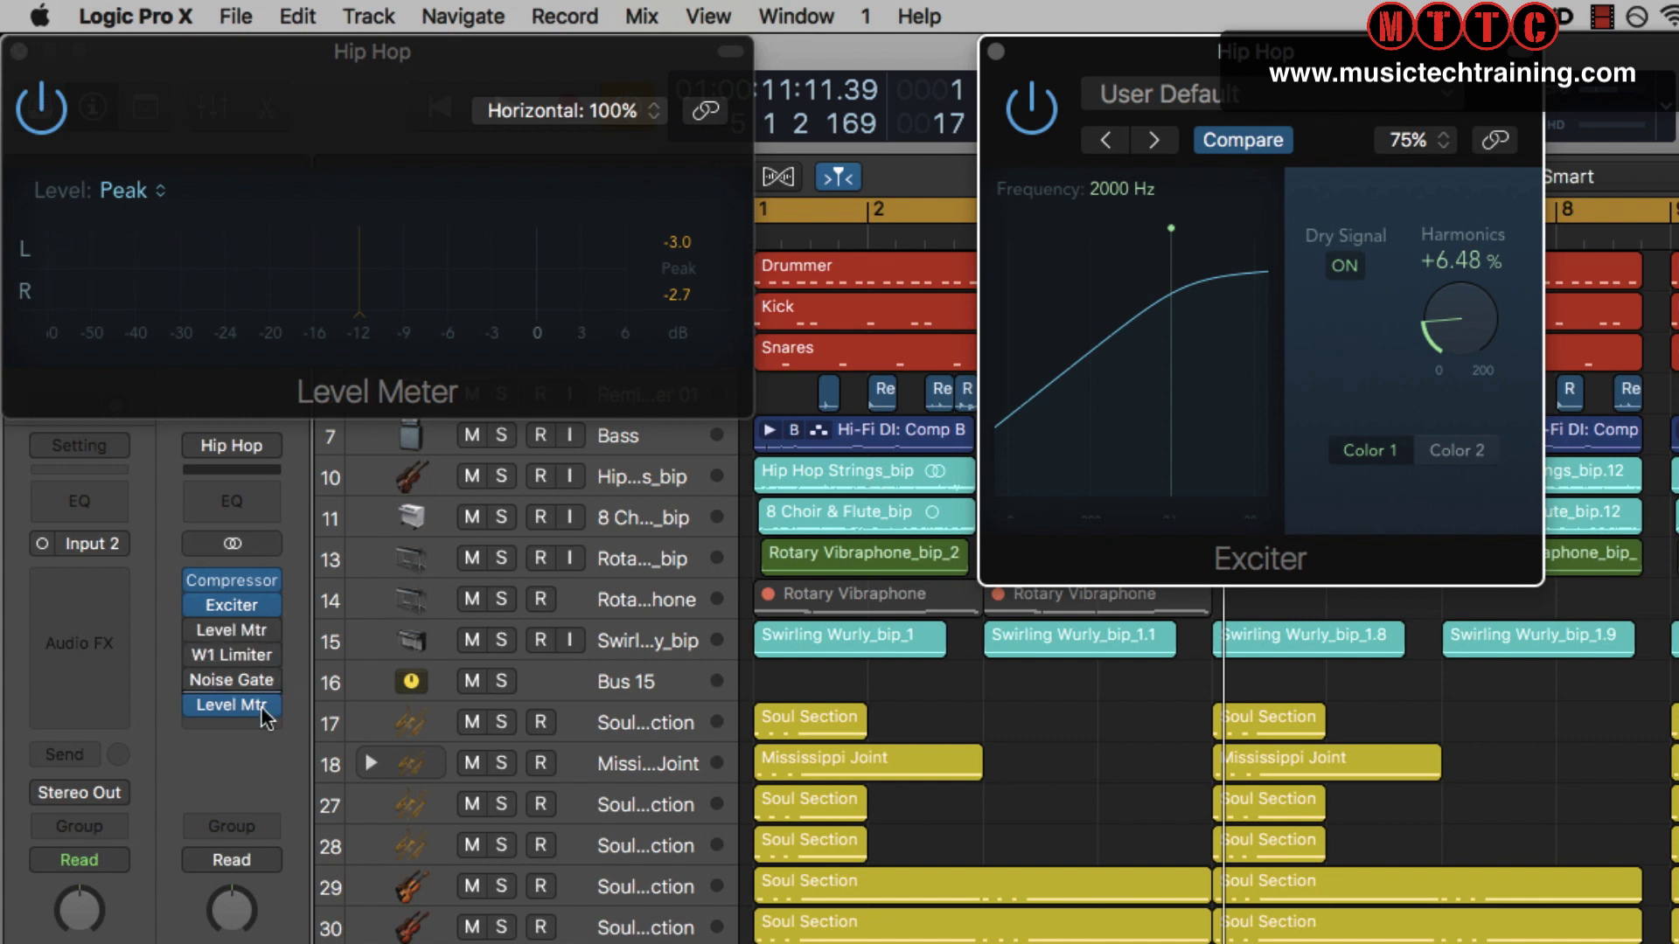
Open the W1 Limiter on the Hip Hop bus and move its window over the track regions
{"action": "left_click", "coordinate": [234, 658]}
{"action": "left_click_drag", "start_coordinate": [453, 82], "coordinate": [1322, 493]}
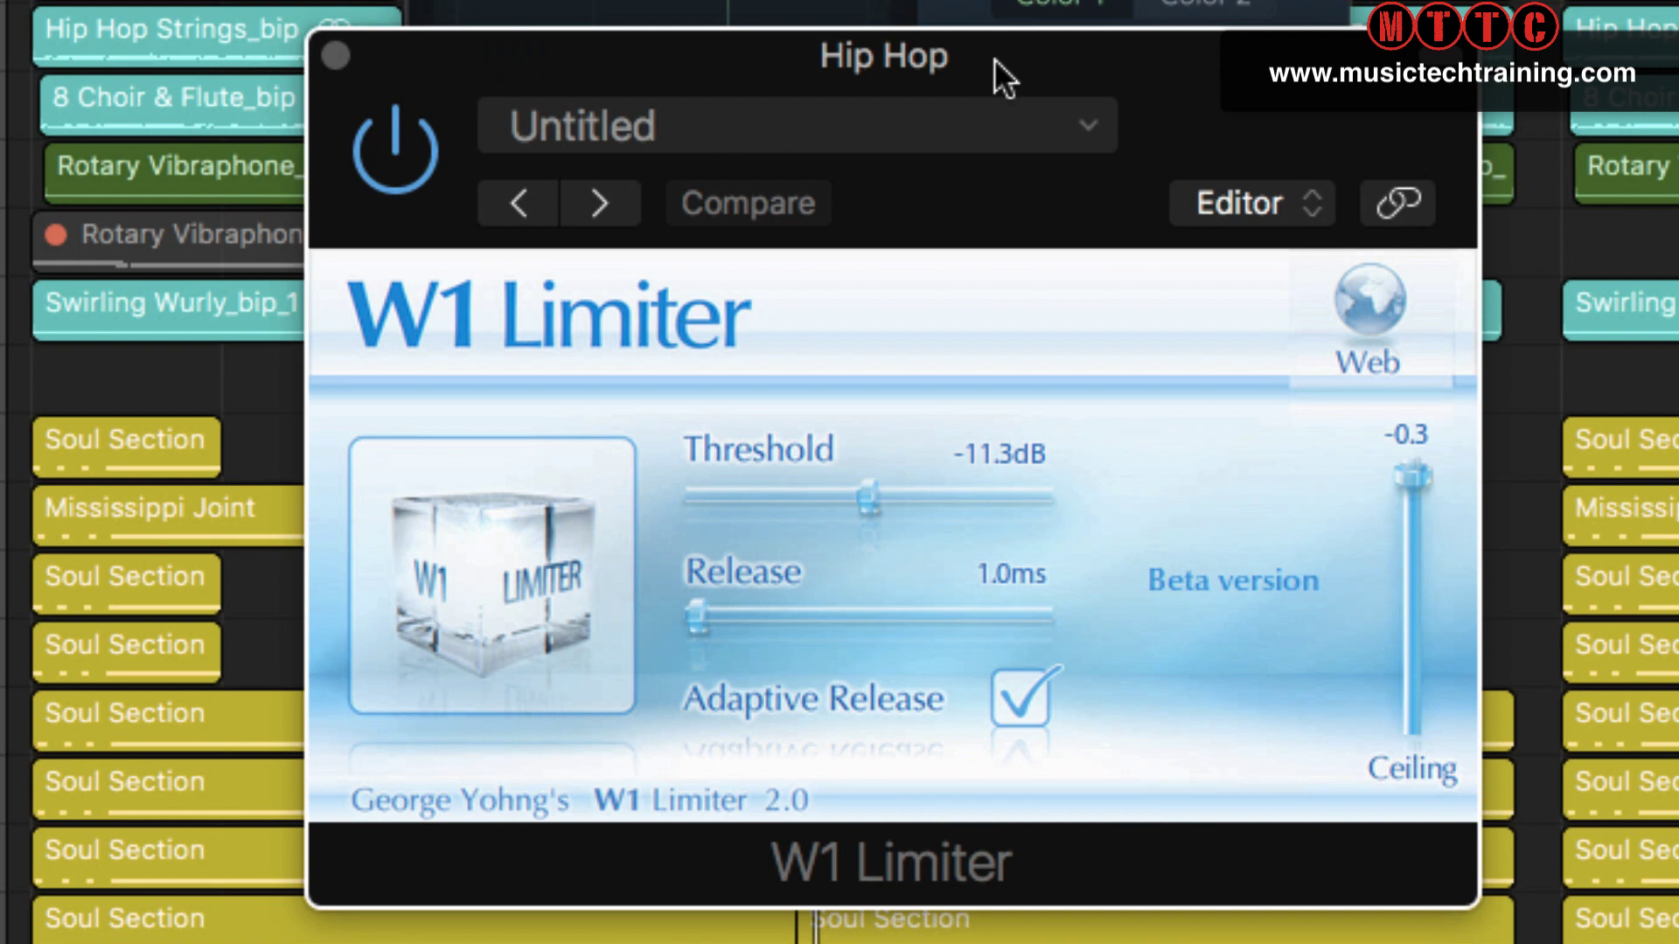
{"action": "mouse_move", "coordinate": [995, 58]}
{"action": "left_mouse_down"}
{"action": "mouse_move", "coordinate": [962, 60]}
{"action": "mouse_move", "coordinate": [978, 56]}
{"action": "left_mouse_up"}
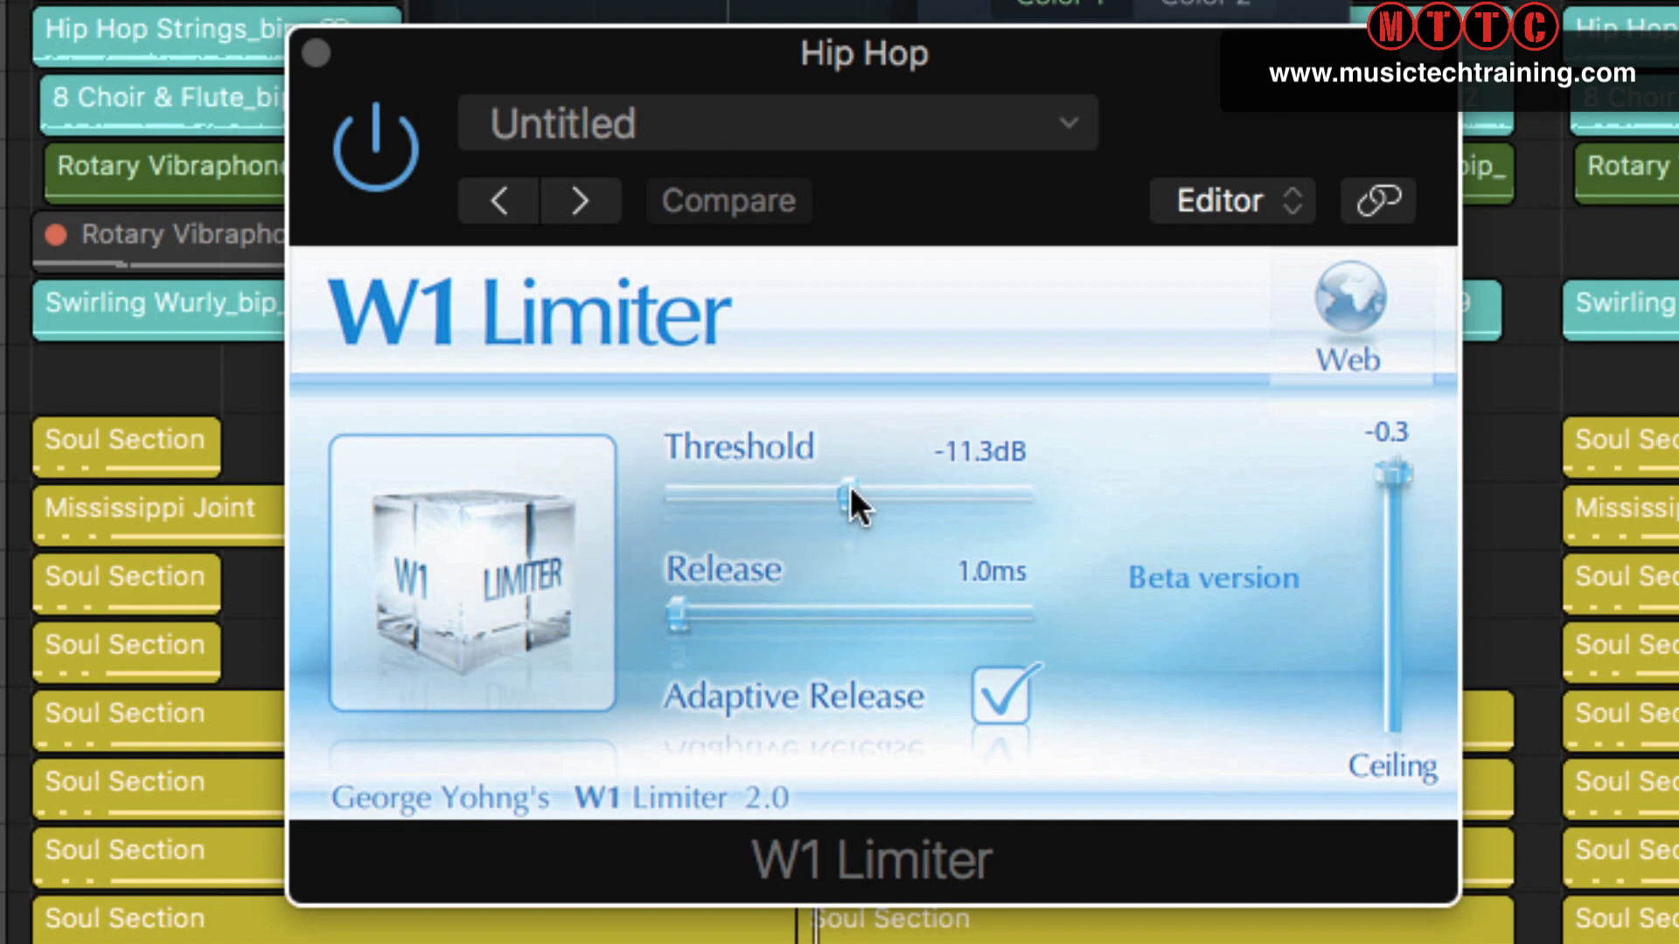
Set the W1 Limiter's Threshold to -8.8 dB during playback, and compare the bypassed level with the Level Meter's peaks reset
{"action": "left_click_drag", "start_coordinate": [849, 488], "coordinate": [1241, 475]}
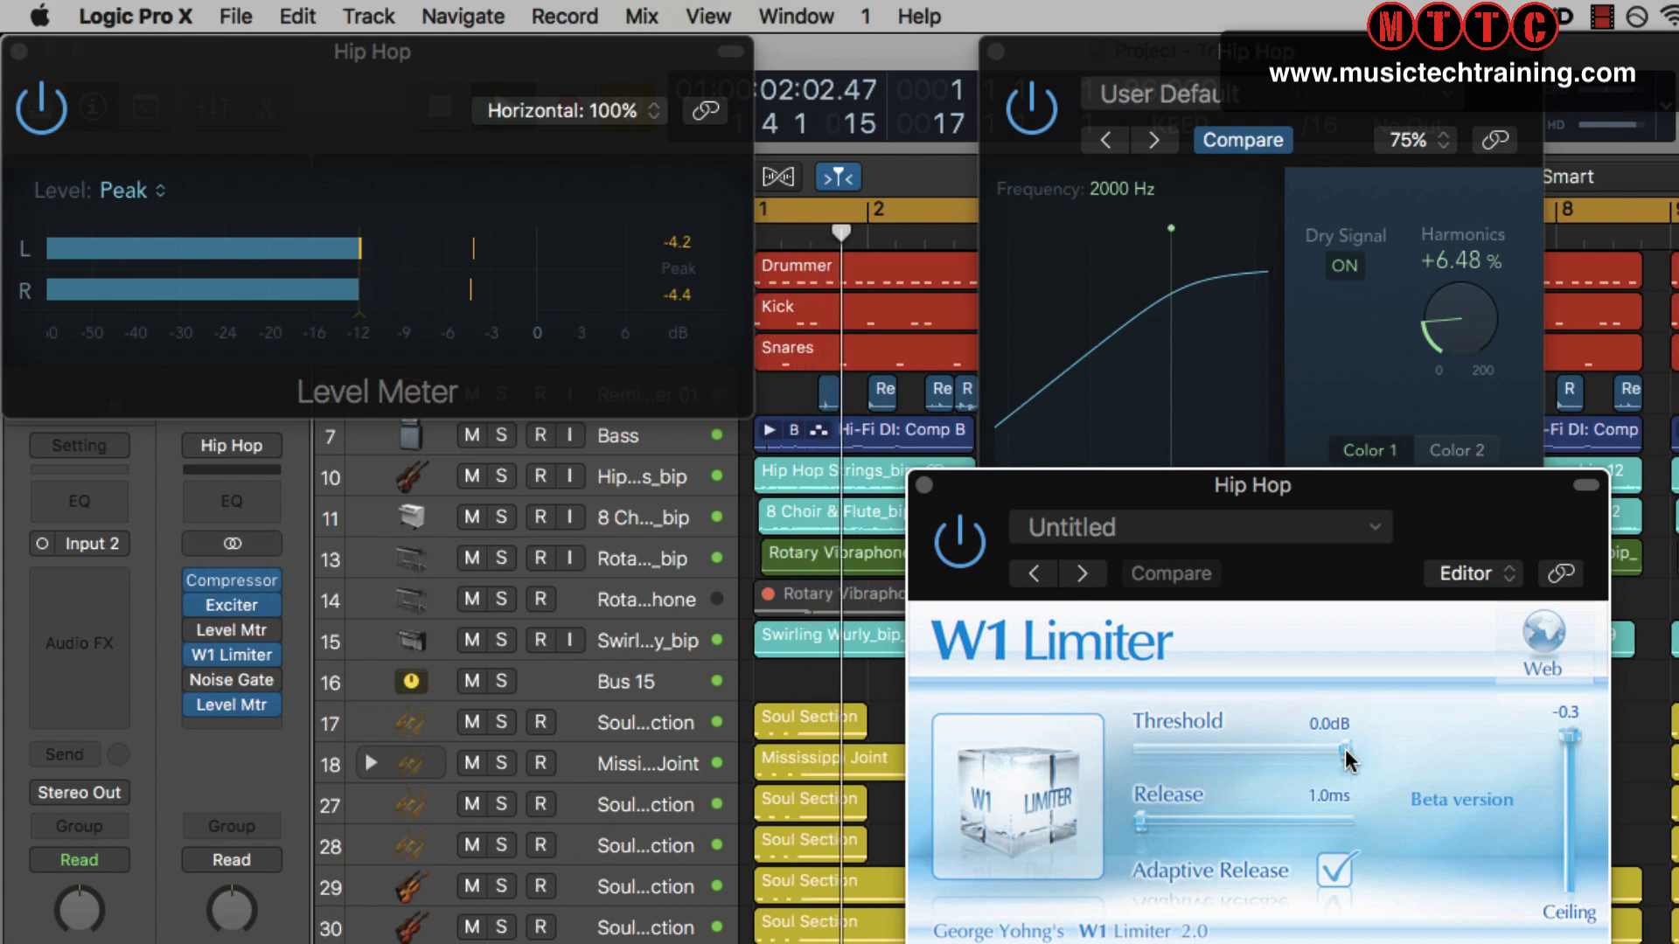
{"action": "left_click_drag", "start_coordinate": [1347, 752], "coordinate": [1290, 753]}
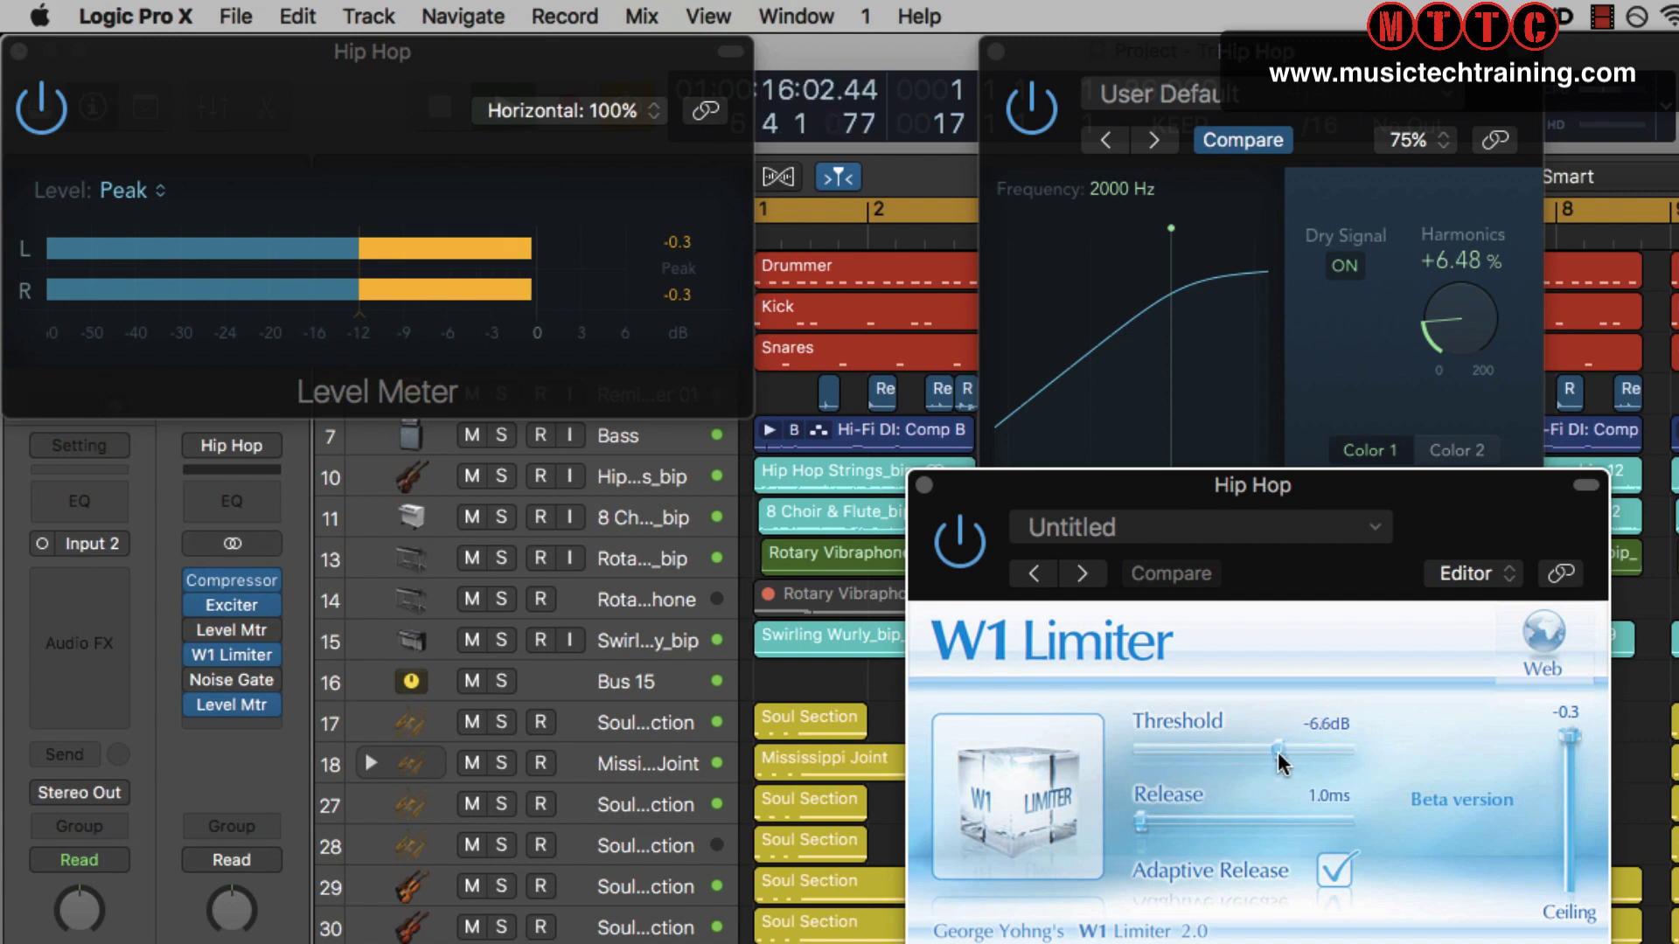
{"action": "left_click_drag", "start_coordinate": [1278, 754], "coordinate": [1265, 757]}
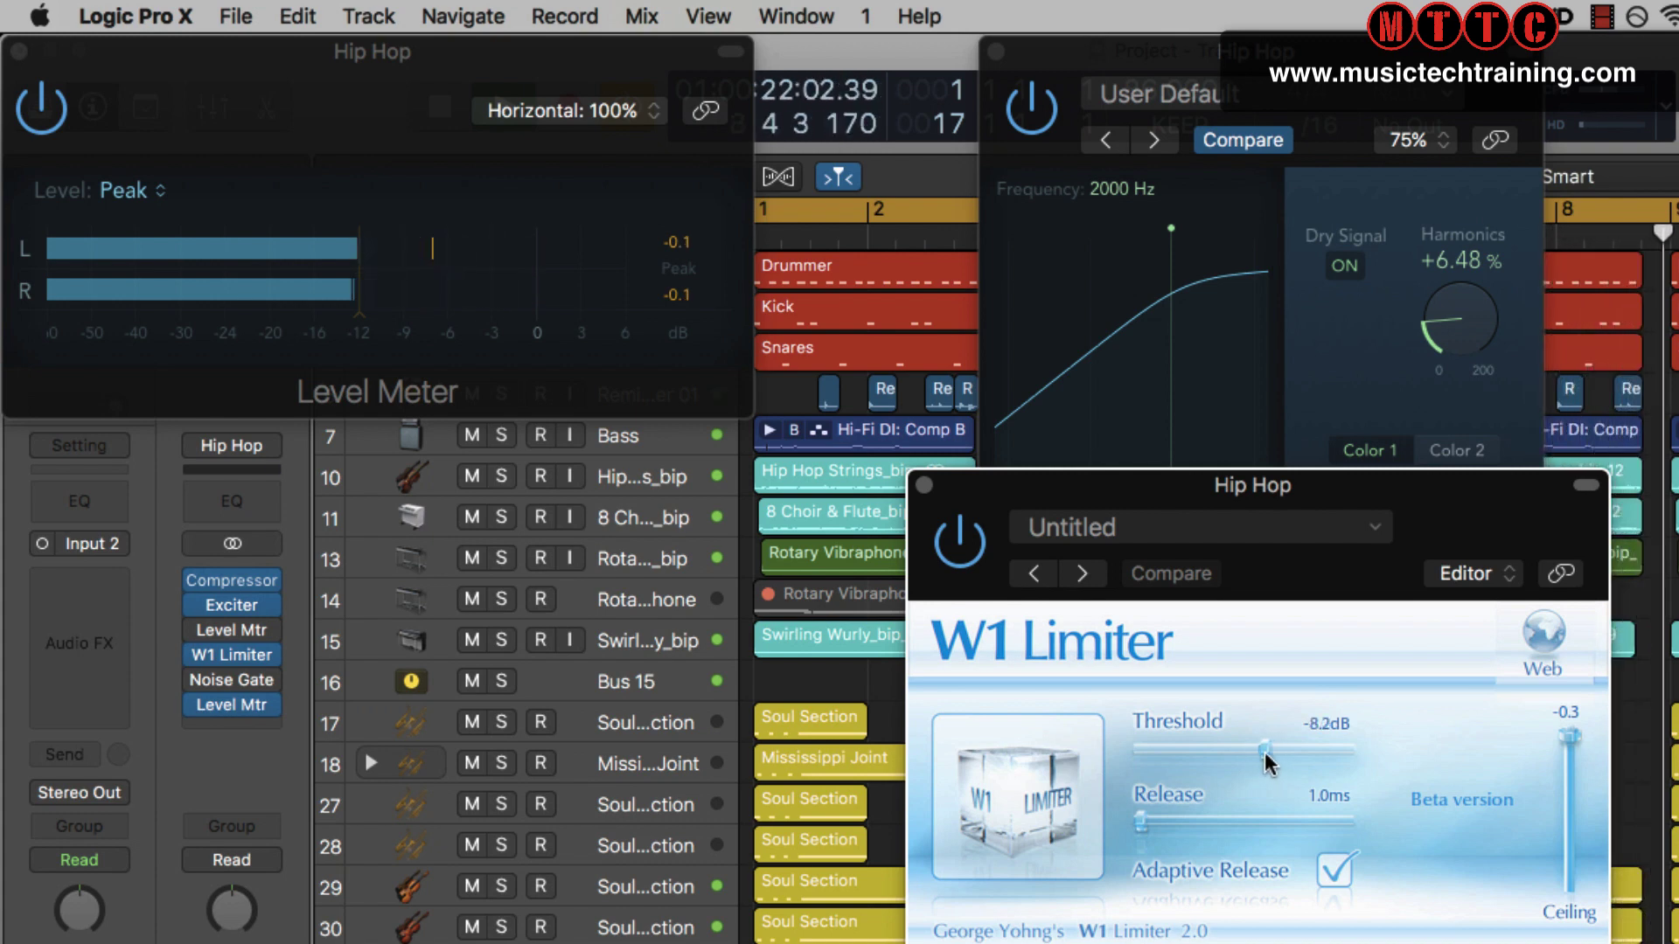
{"action": "left_click", "coordinate": [962, 564]}
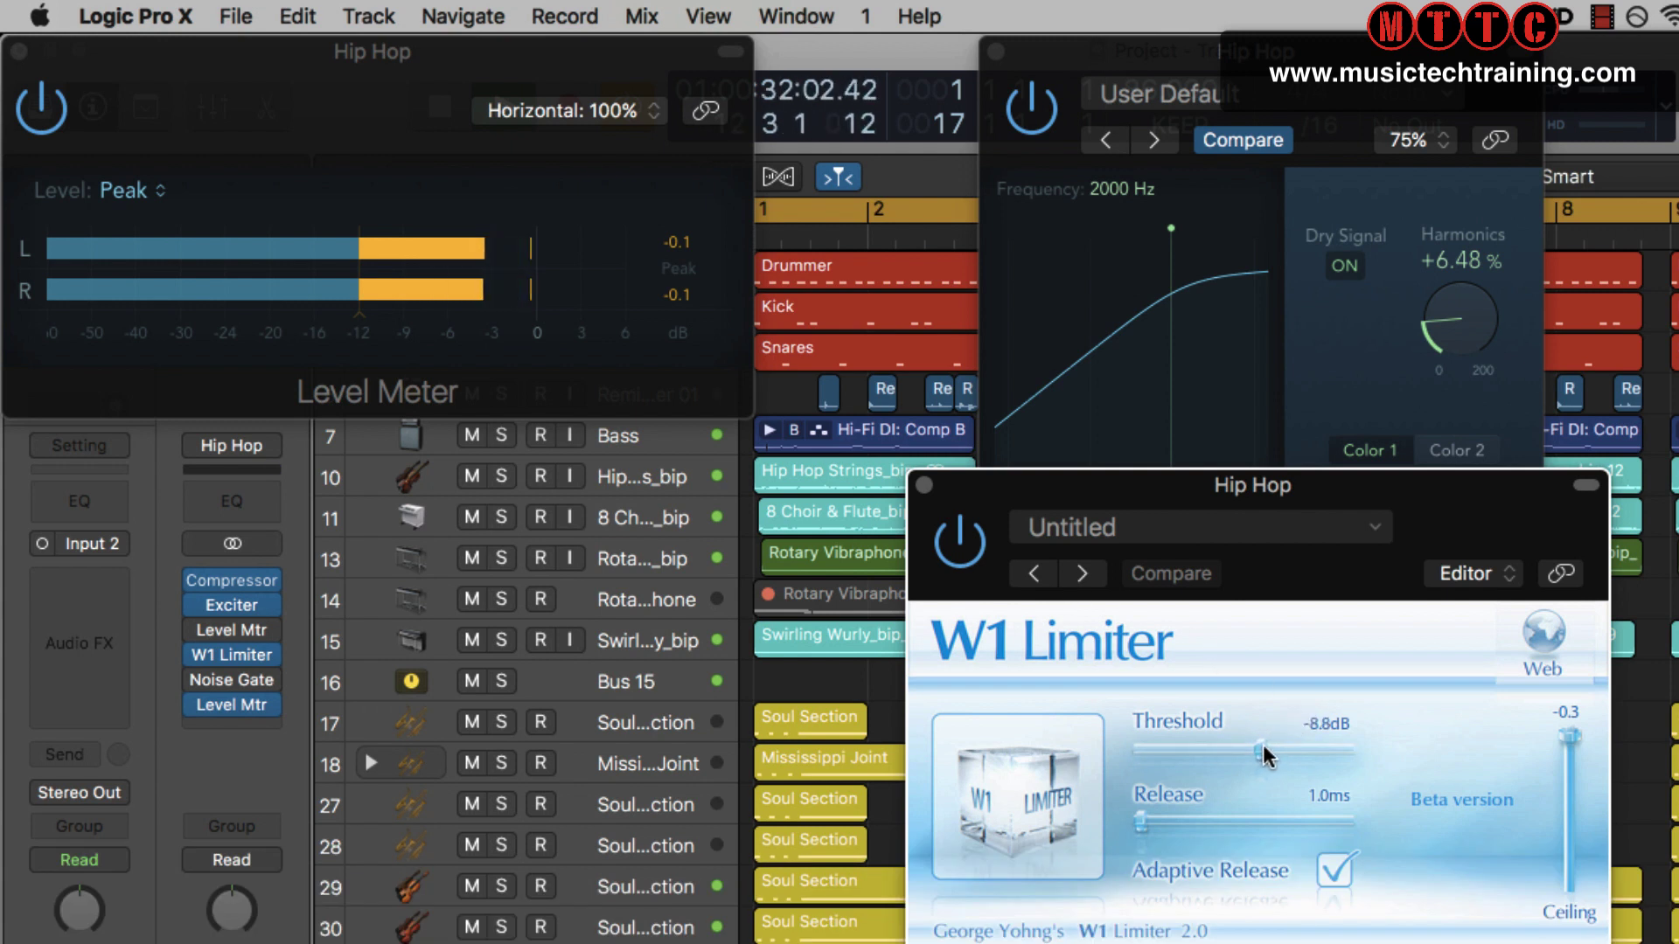
{"action": "left_click", "coordinate": [691, 267]}
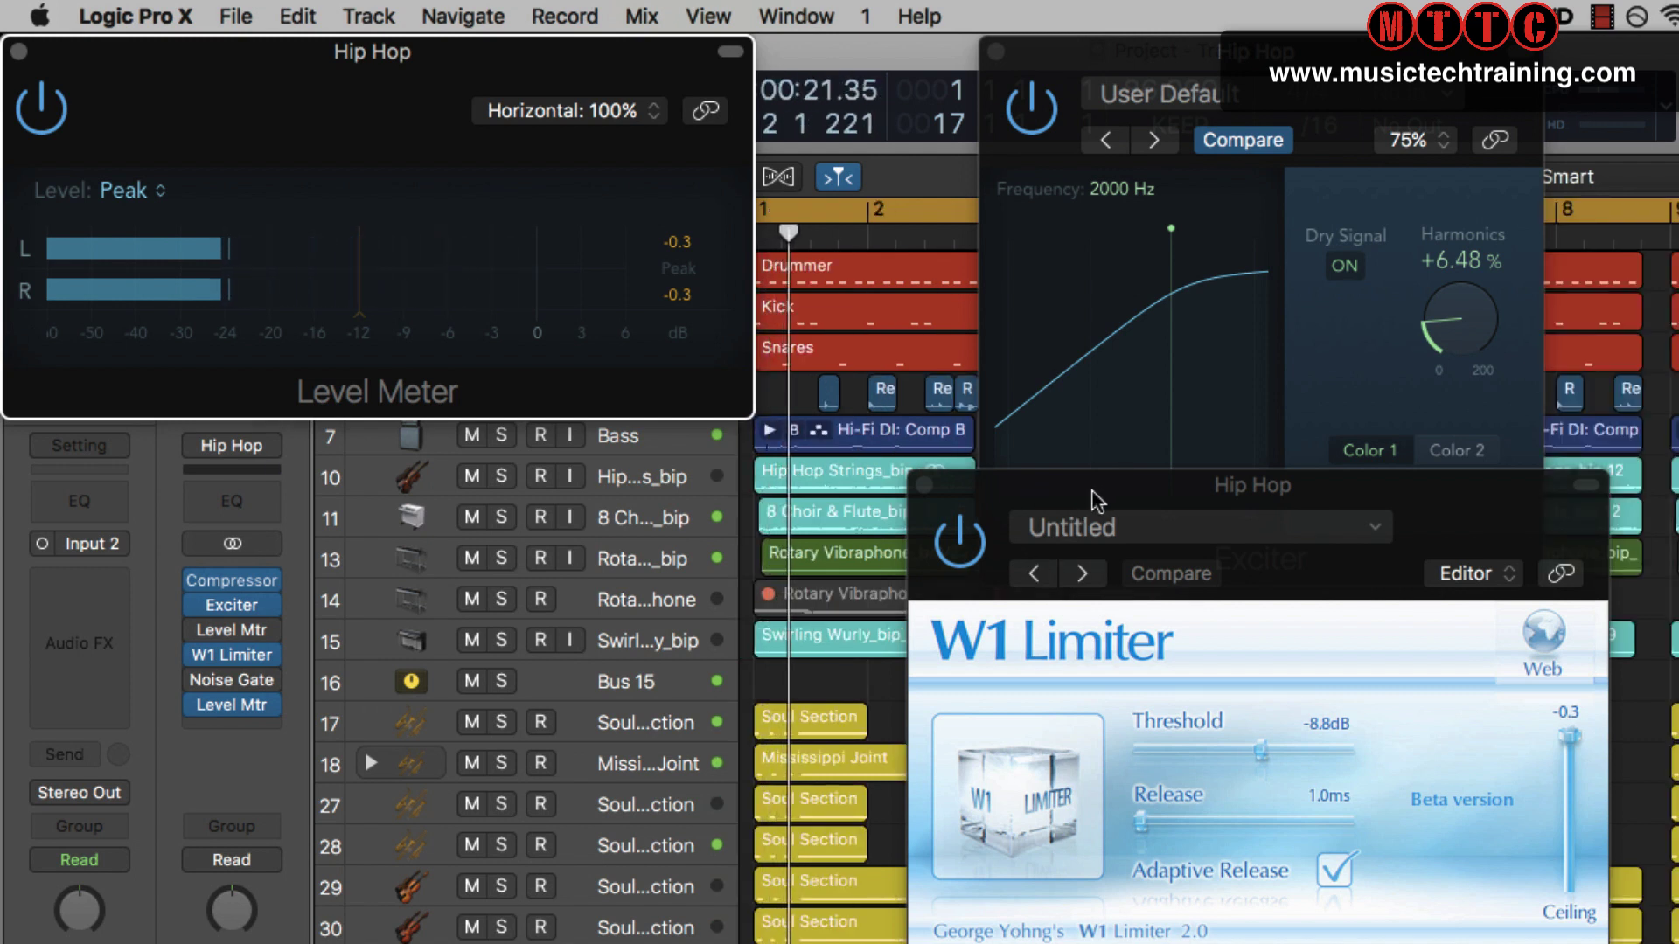
Close the Exciter window and arrange the W1 Limiter between the Level Meters placed before and after it
{"action": "left_click_drag", "start_coordinate": [1098, 500], "coordinate": [944, 43]}
{"action": "left_click", "coordinate": [993, 52]}
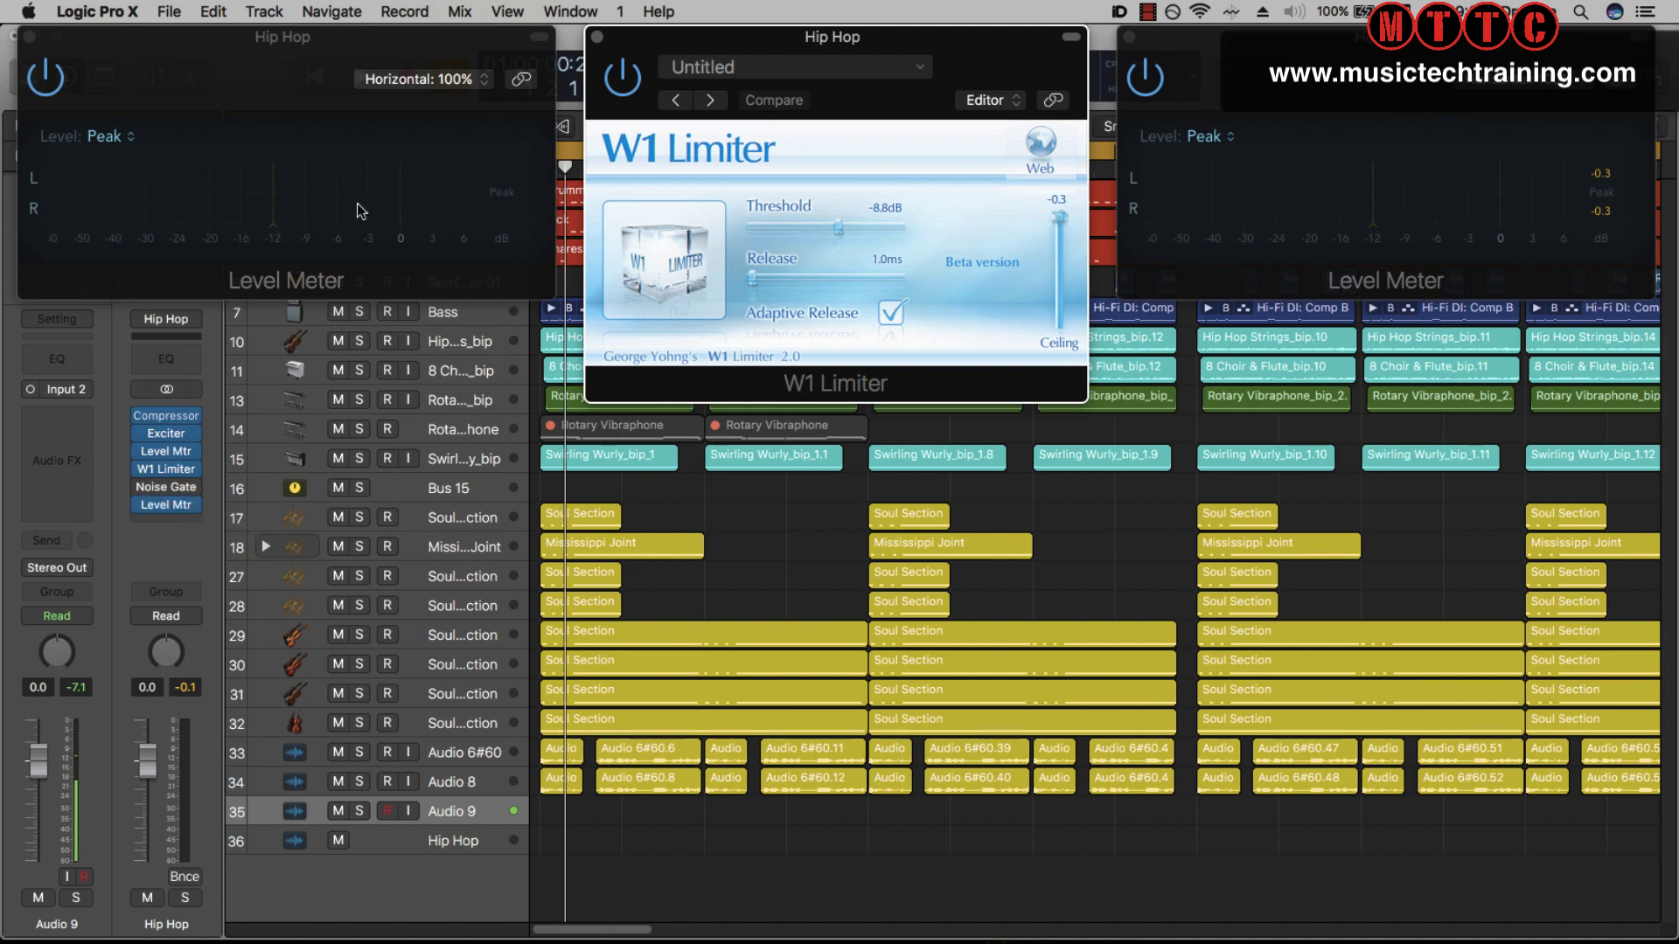
{"action": "left_click", "coordinate": [258, 60]}
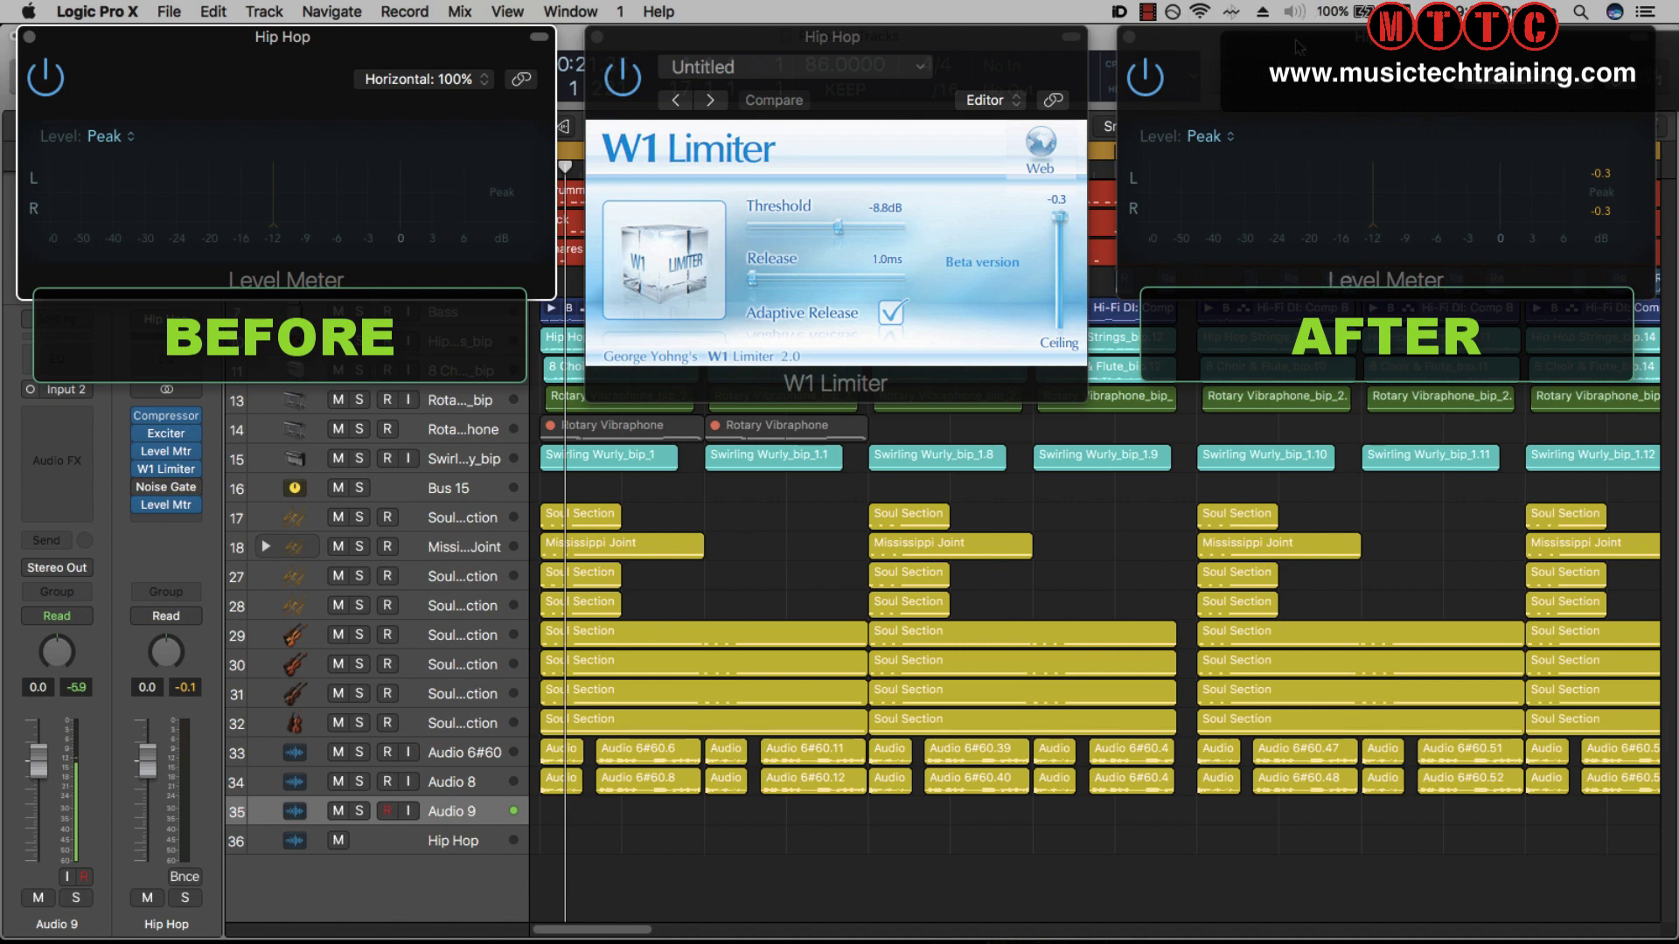
{"action": "left_click", "coordinate": [1298, 46]}
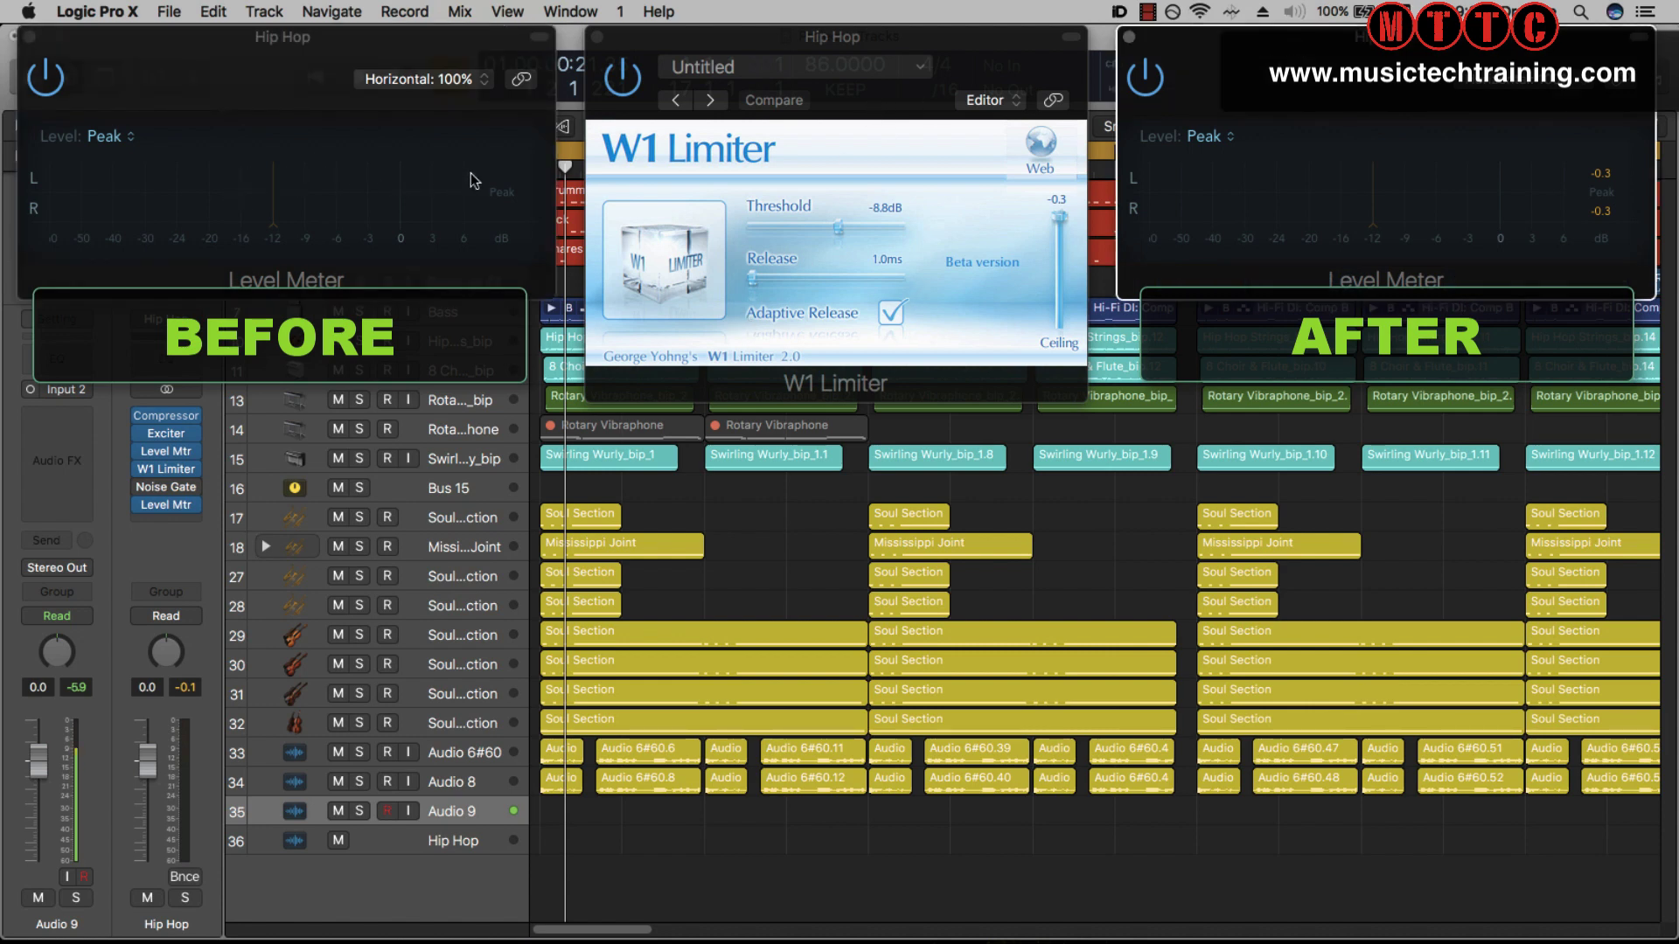
Play the song, bypass the W1 Limiter, and reset both Level Meters' peak values to compare the levels before and after it
{"action": "key", "text": "space"}
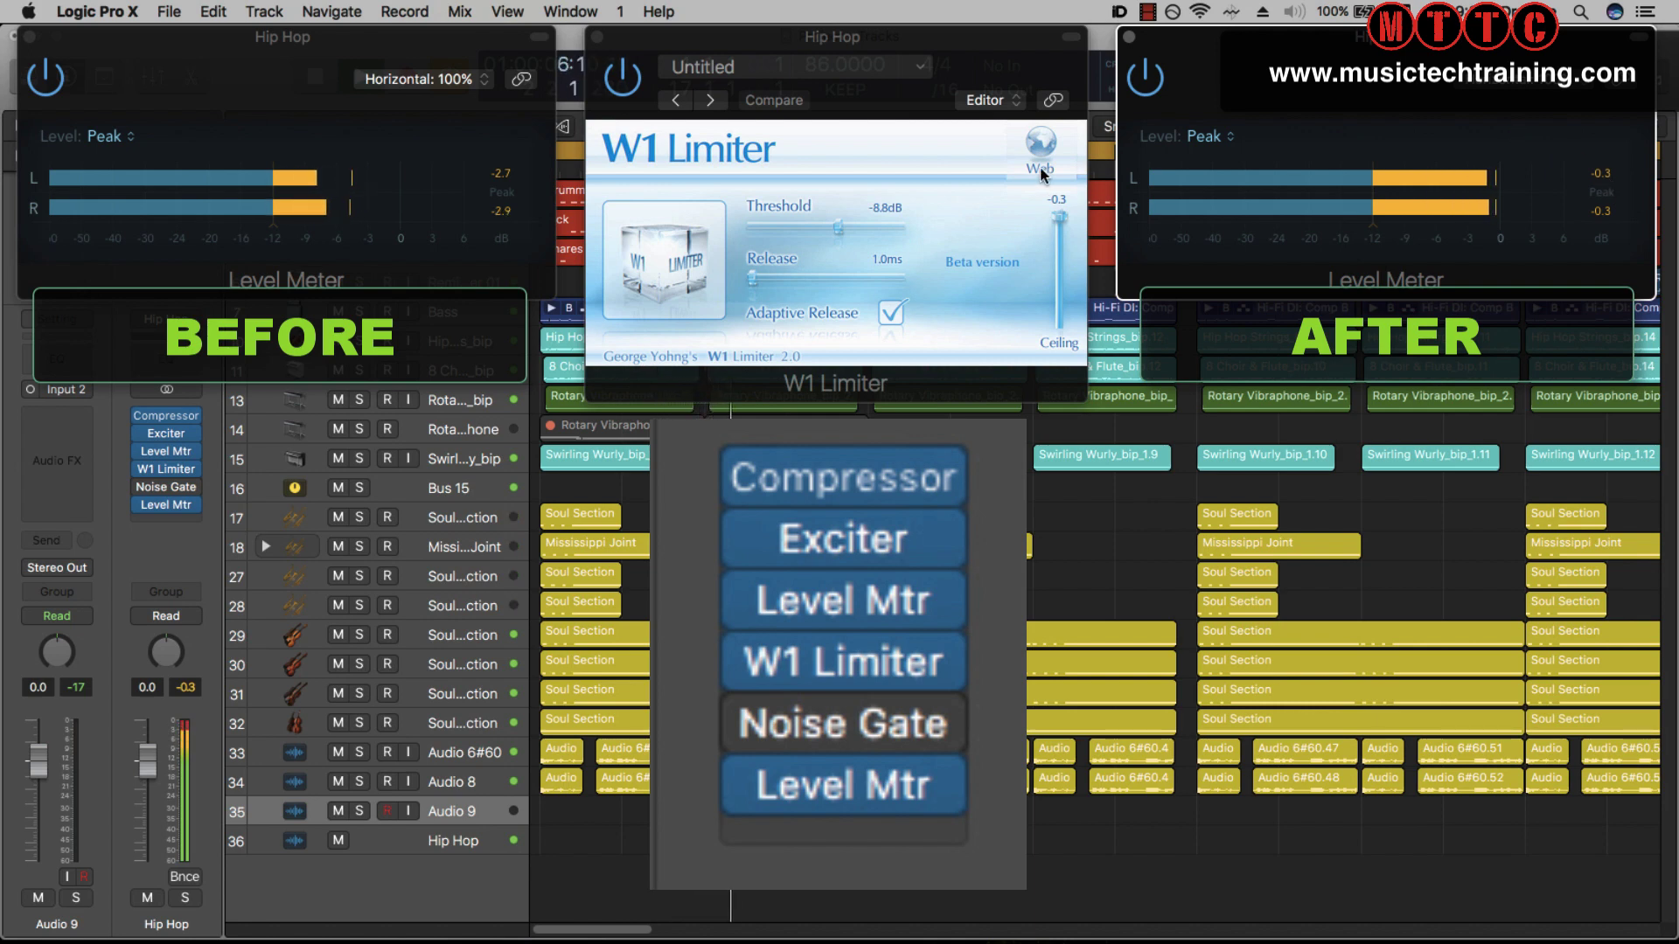
{"action": "left_click", "coordinate": [634, 83]}
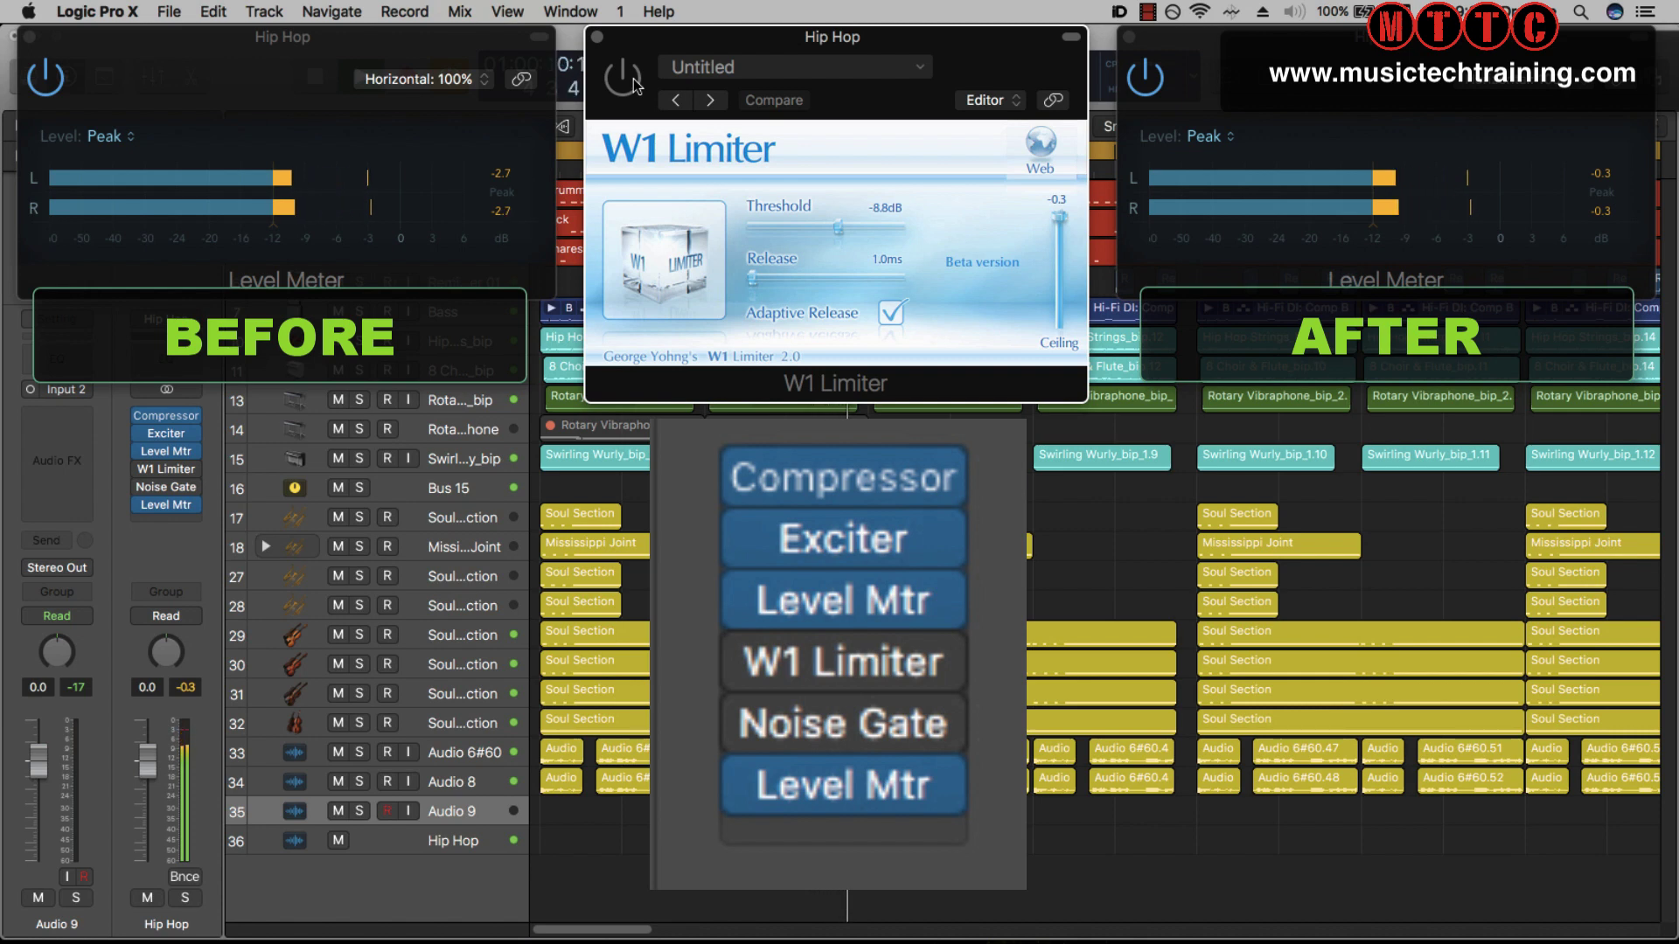
{"action": "left_click", "coordinate": [1593, 188]}
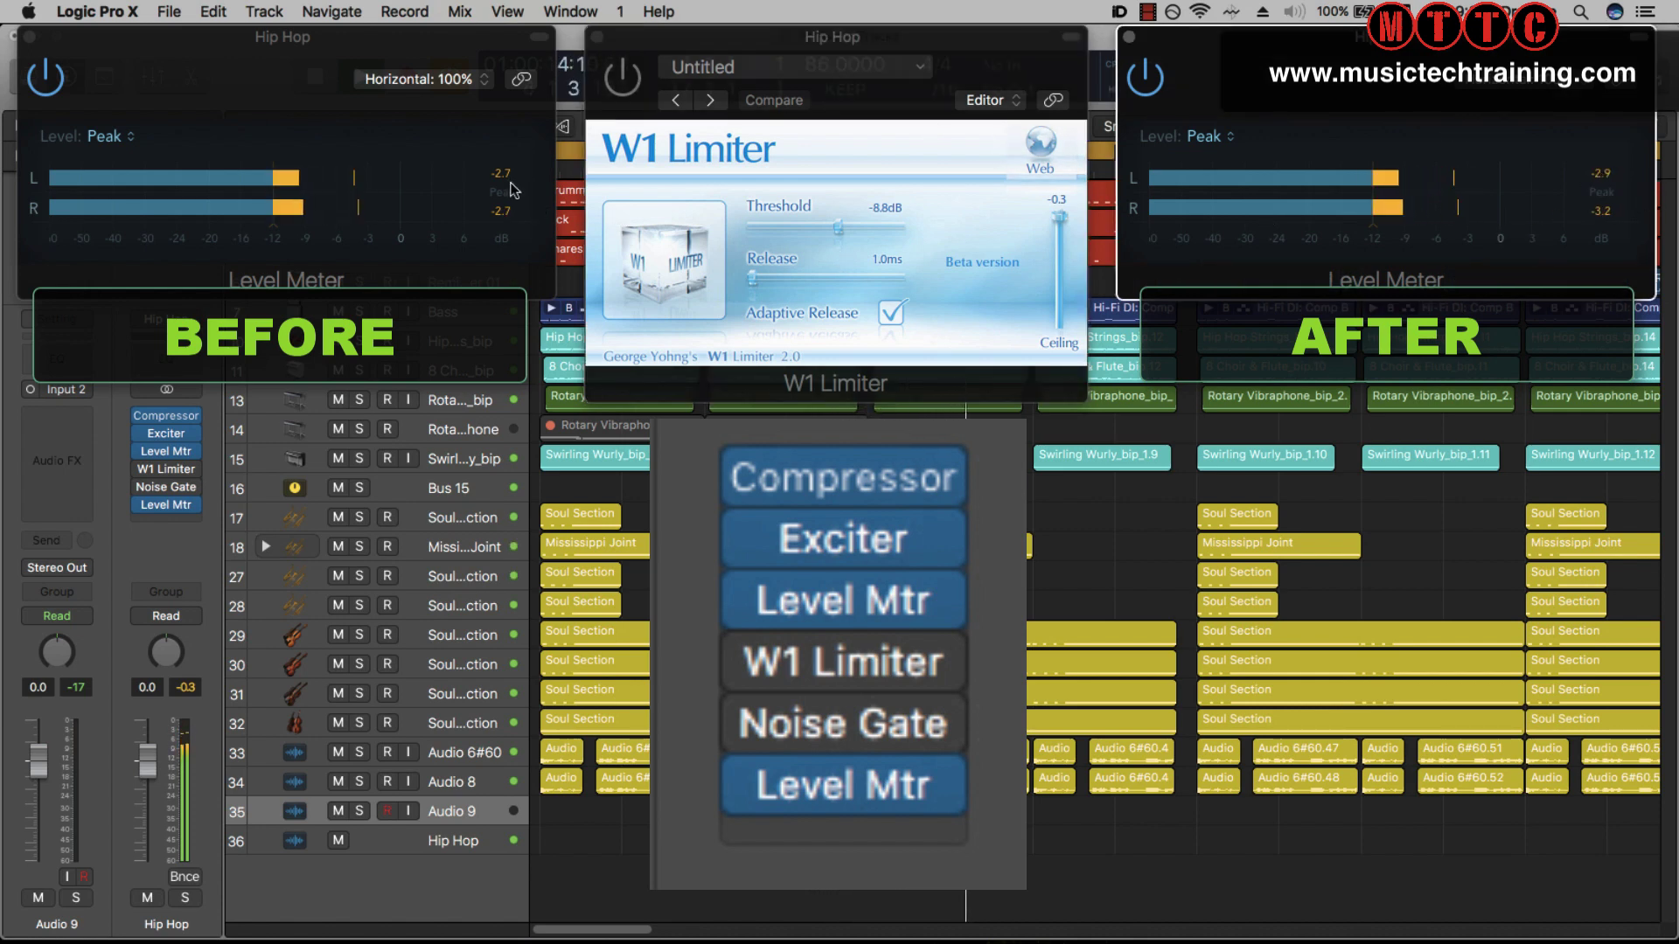
{"action": "left_click", "coordinate": [544, 239]}
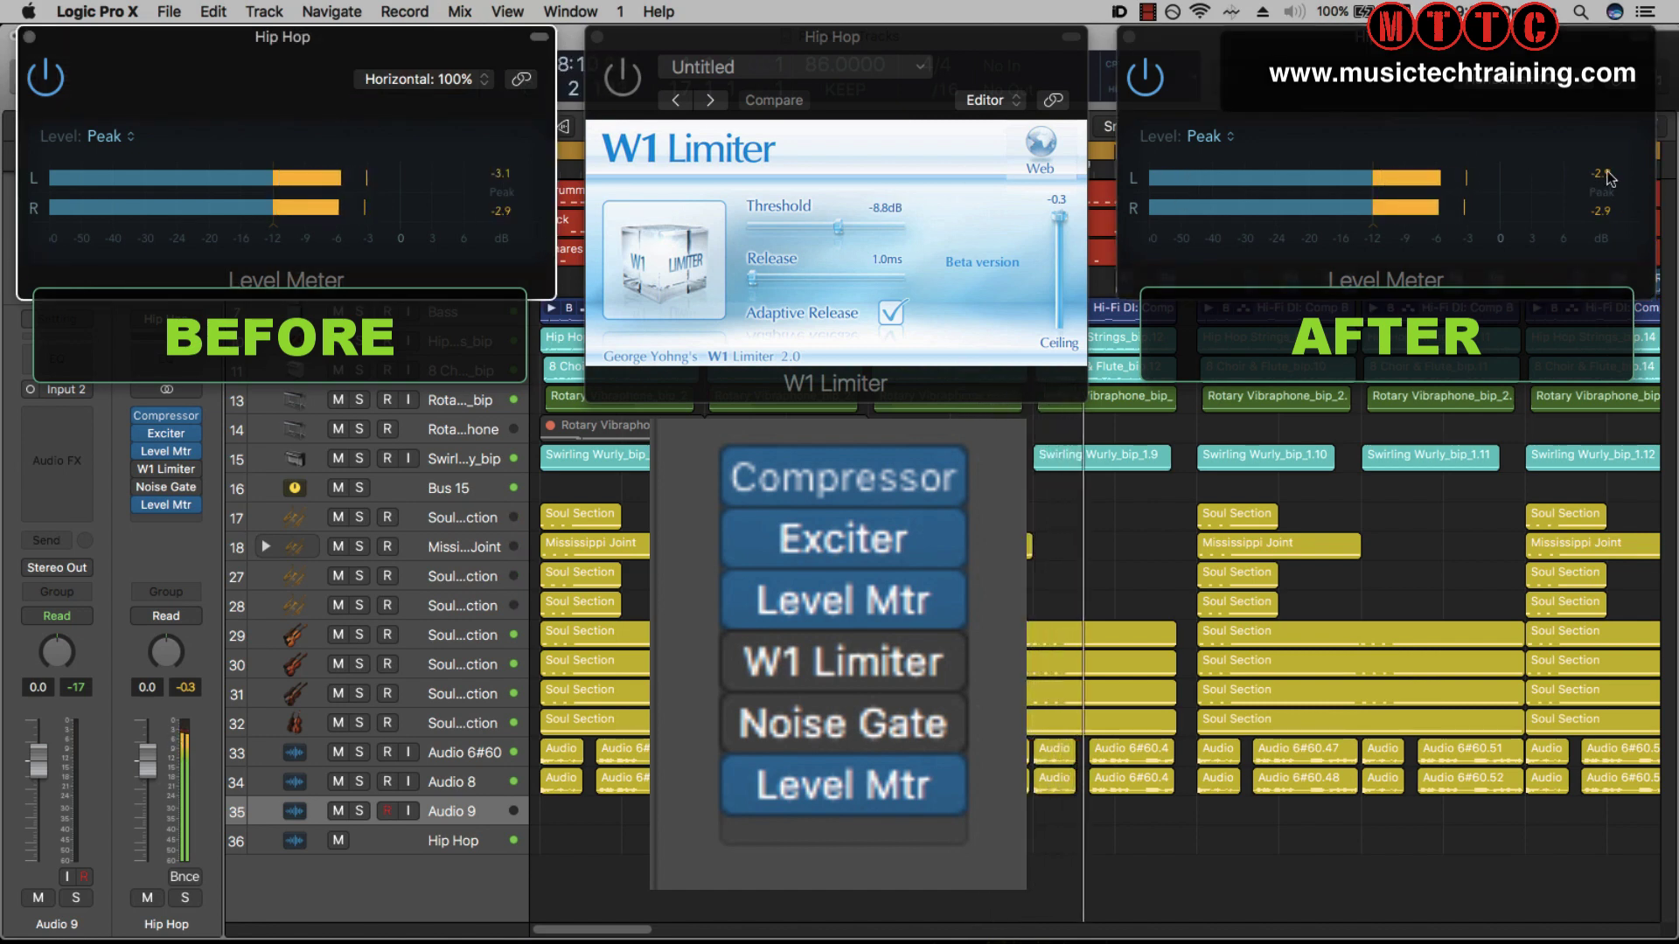
{"action": "left_click", "coordinate": [1578, 167]}
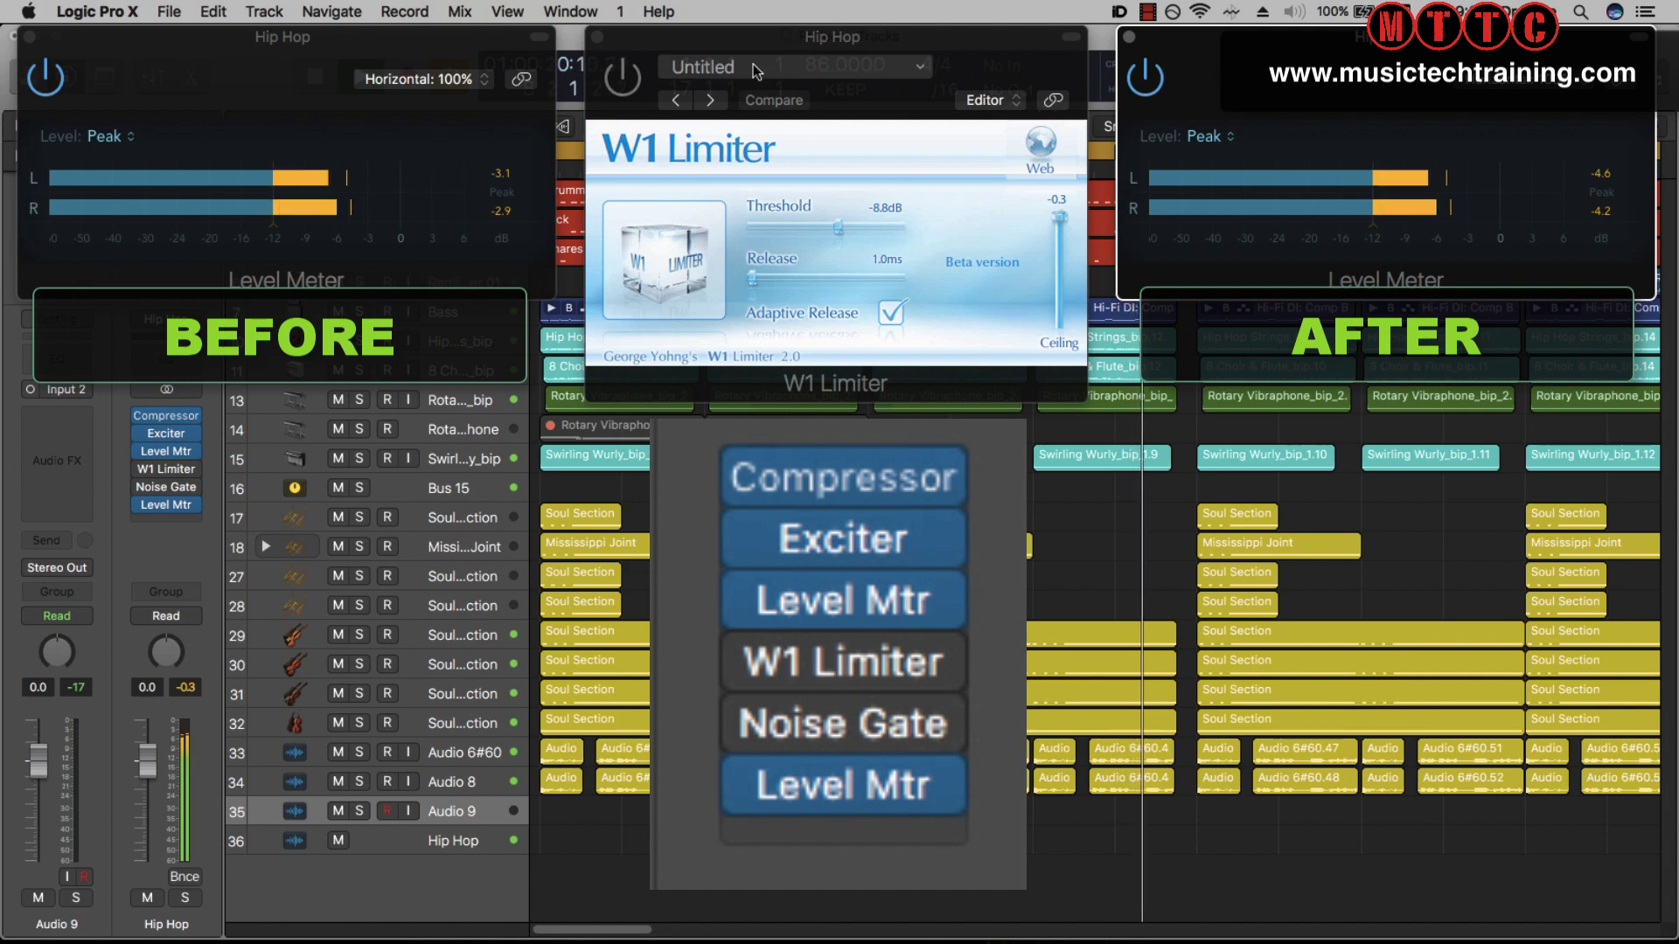
Switch the W1 Limiter back on and set its Threshold to -6.8 dB
{"action": "left_click", "coordinate": [619, 80]}
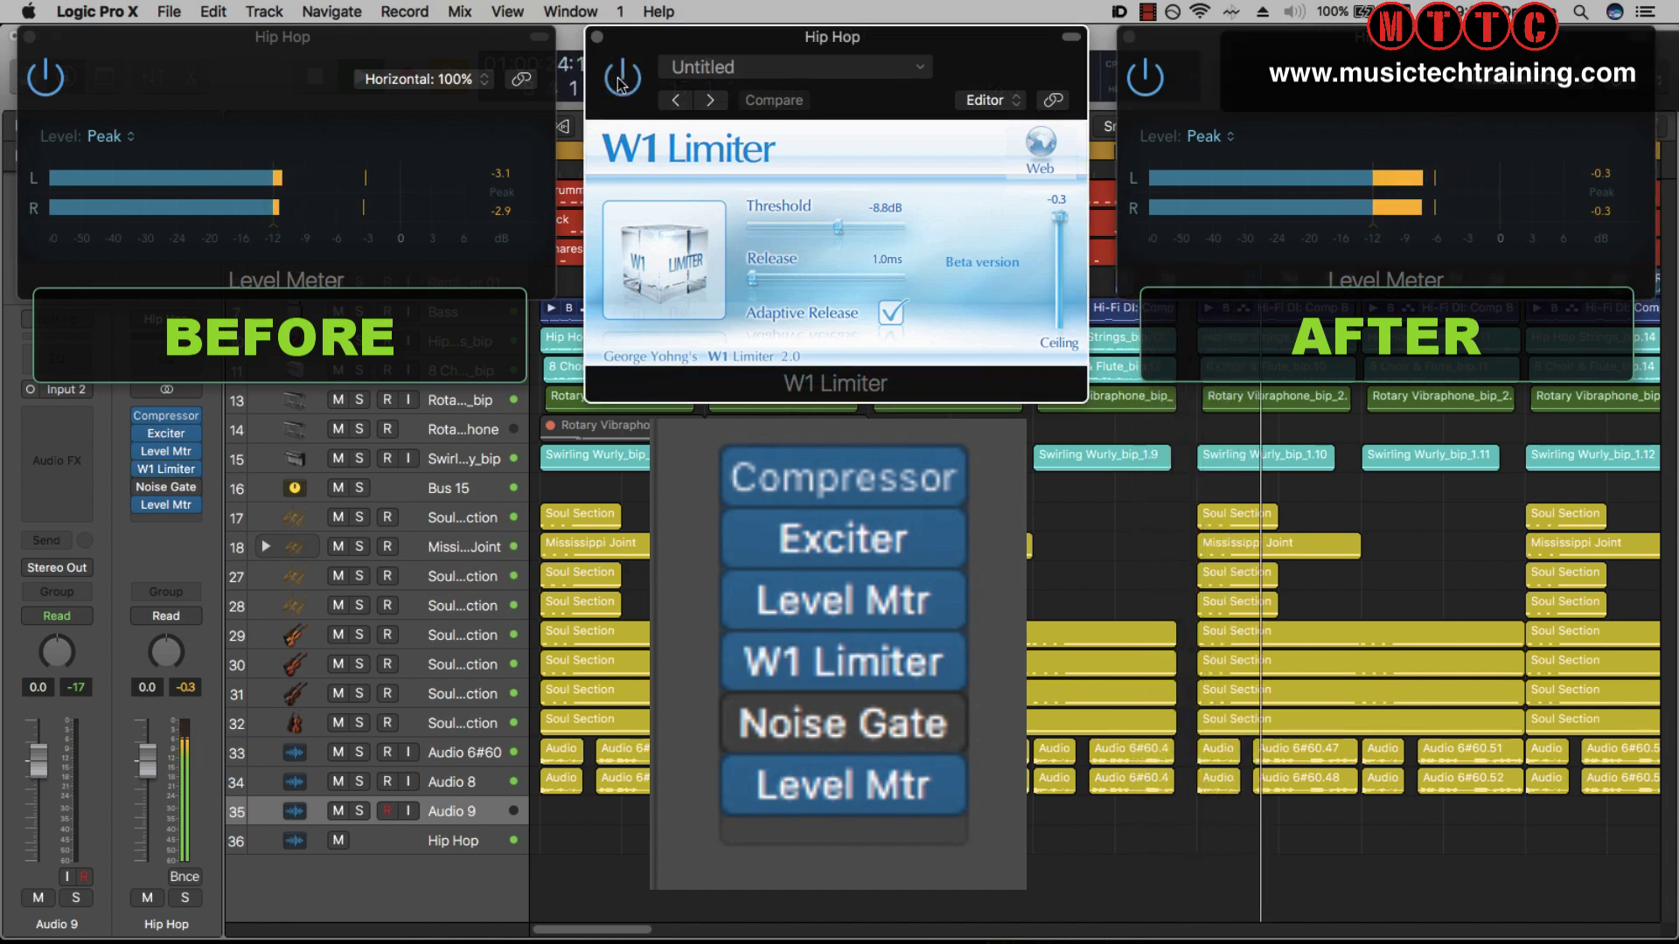
{"action": "left_click_drag", "start_coordinate": [836, 226], "coordinate": [847, 226]}
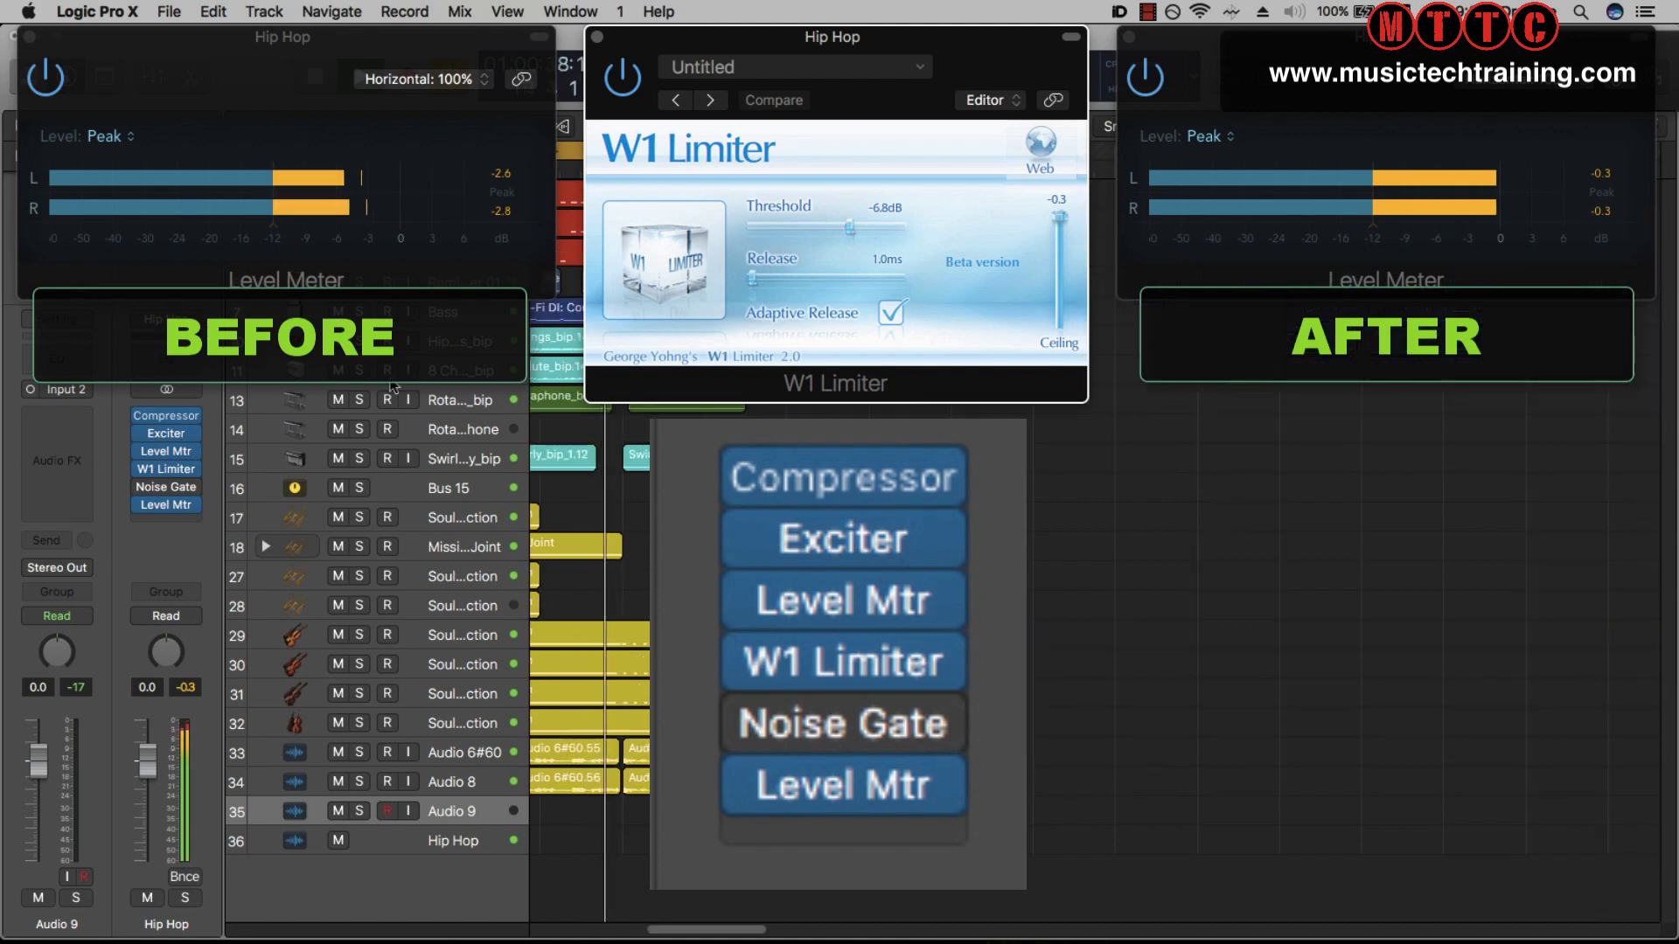
Bypass the Compressor on the Hip Hop bus during playback and switch it back on to compare the sound
{"action": "mouse_move", "coordinate": [190, 420]}
{"action": "left_click", "coordinate": [140, 418]}
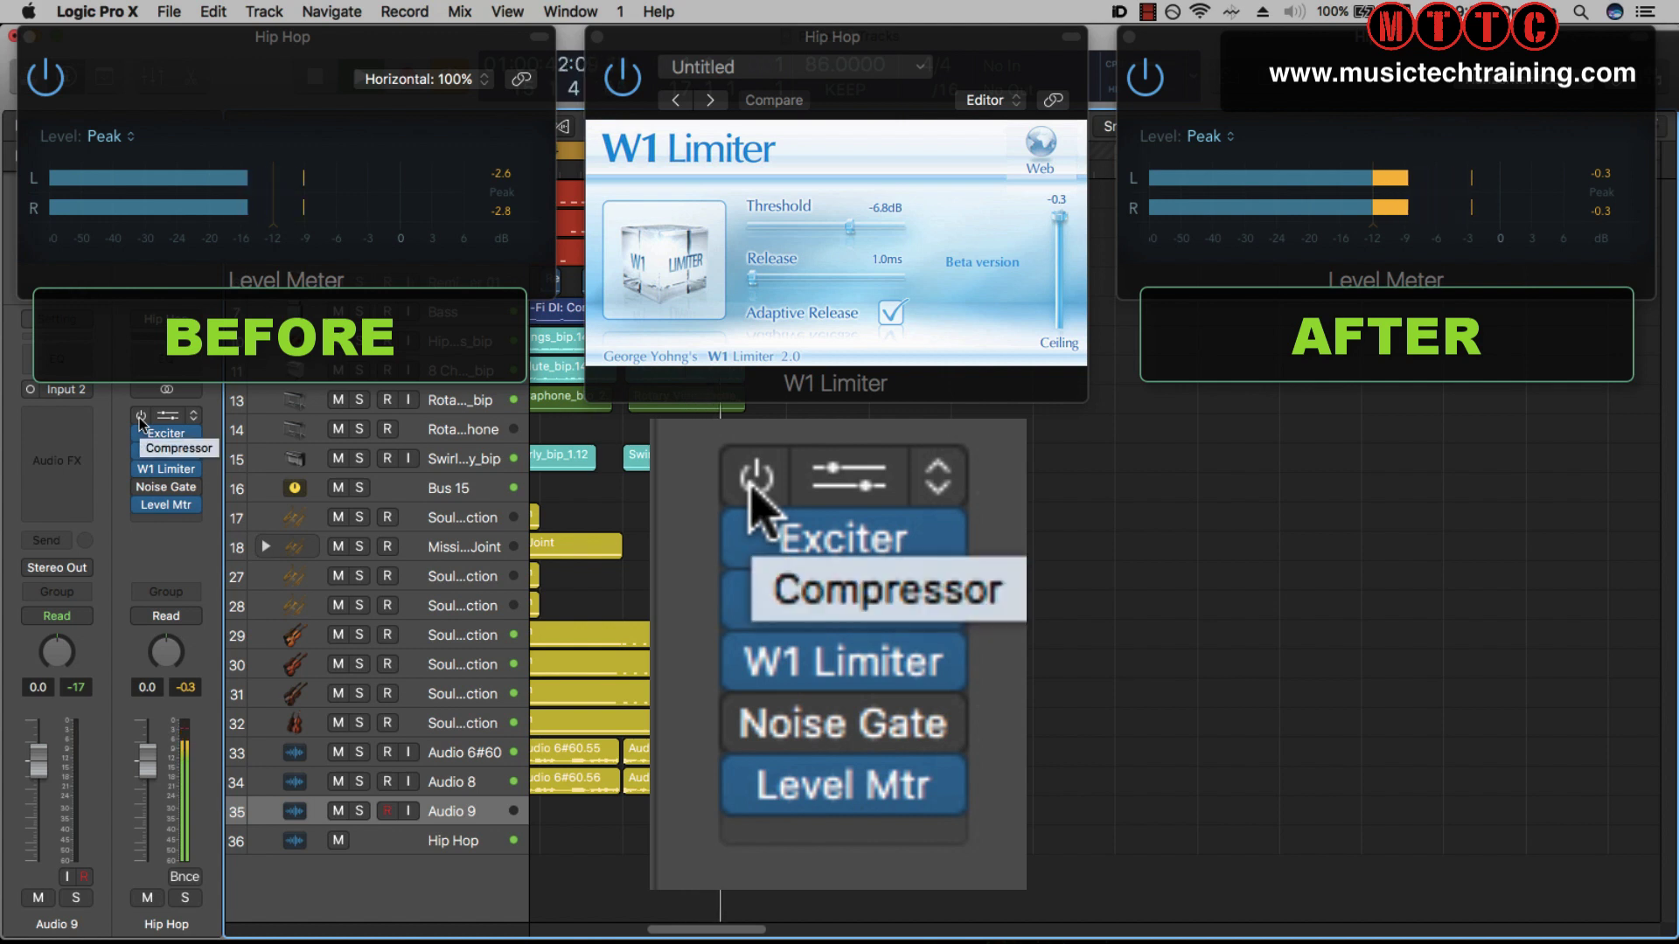
{"action": "left_click", "coordinate": [140, 418]}
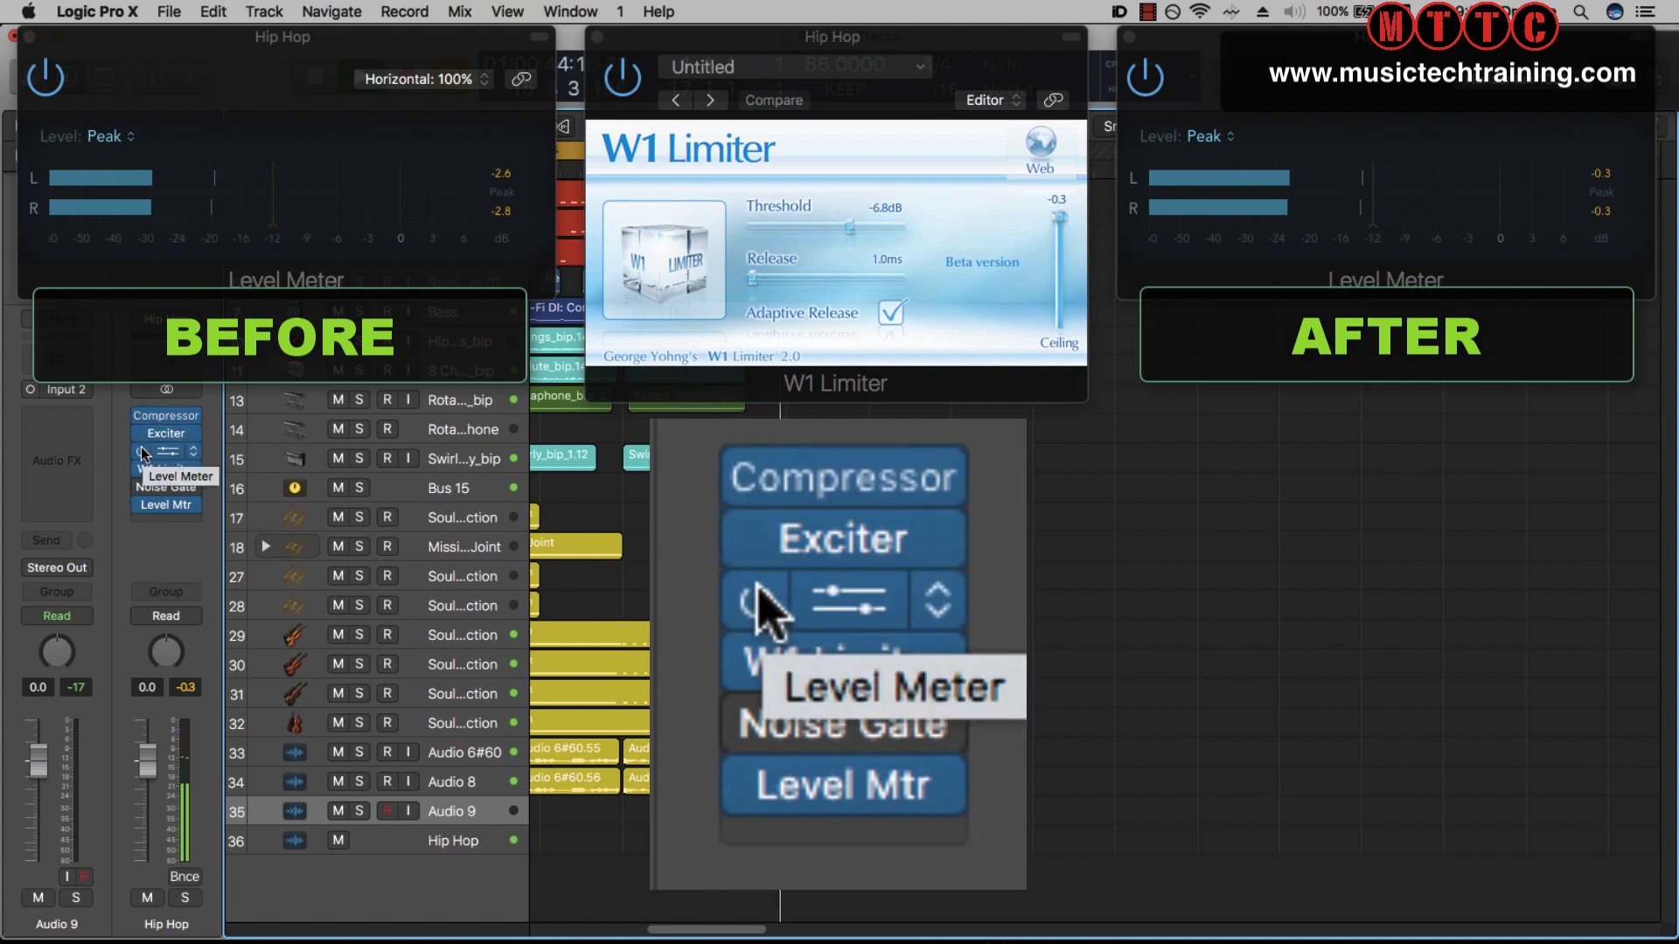
Bypass the Exciter, Compressor and W1 Limiter one by one during playback, and switch all three back on to compare the mix
{"action": "left_click", "coordinate": [140, 436]}
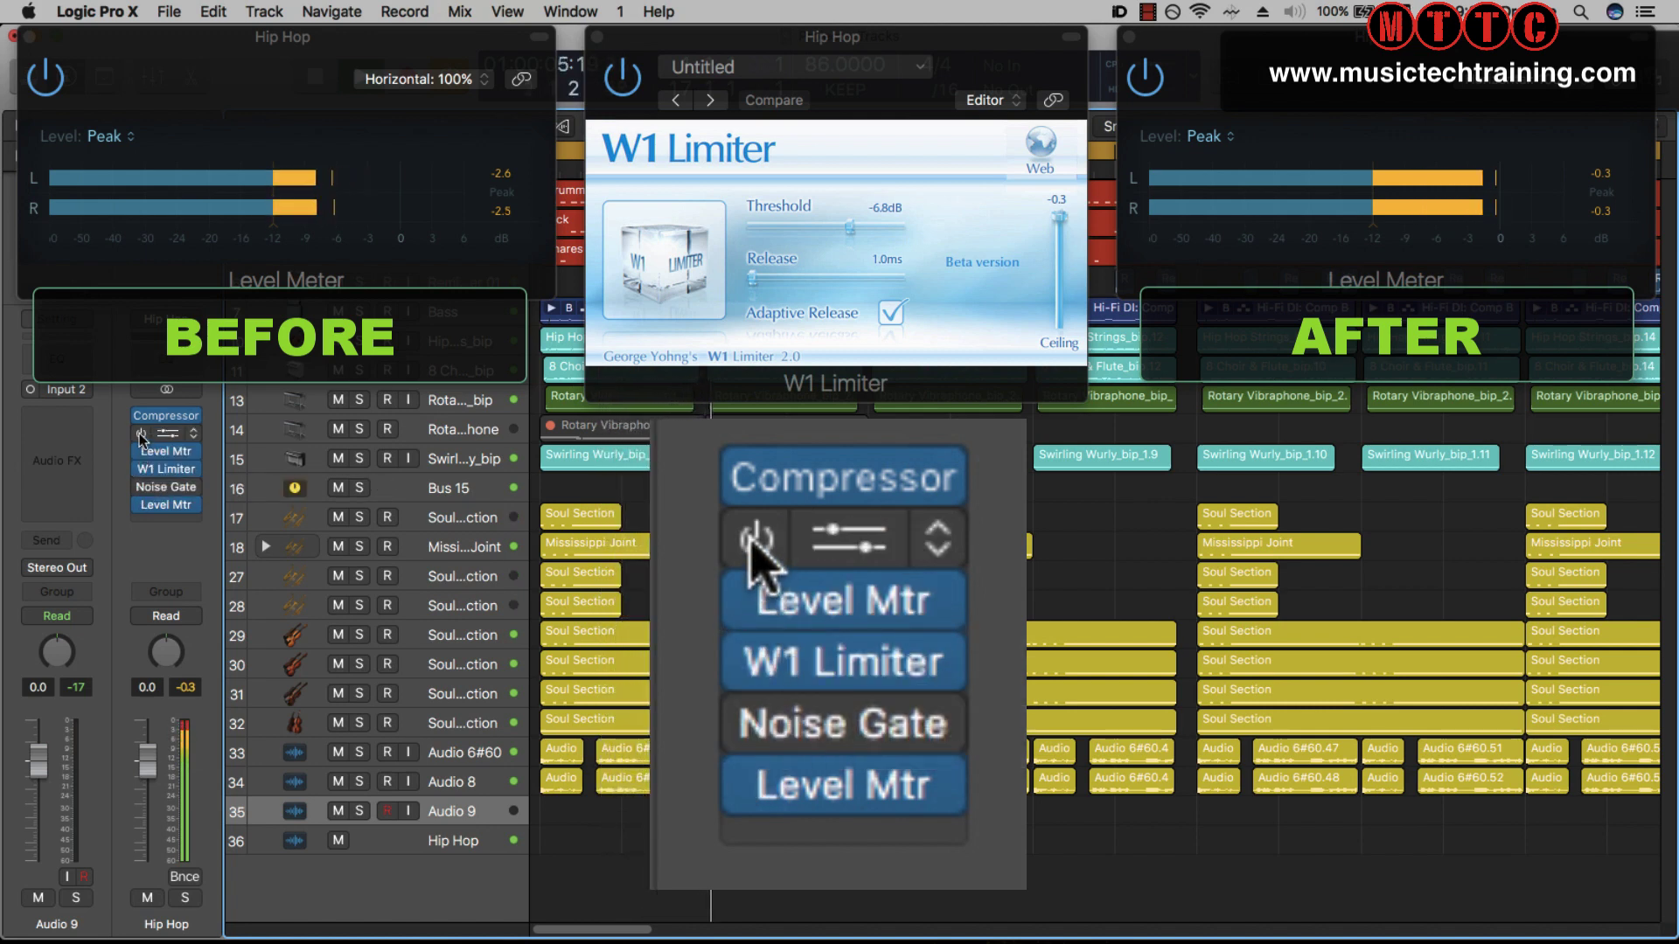
{"action": "left_click", "coordinate": [137, 417]}
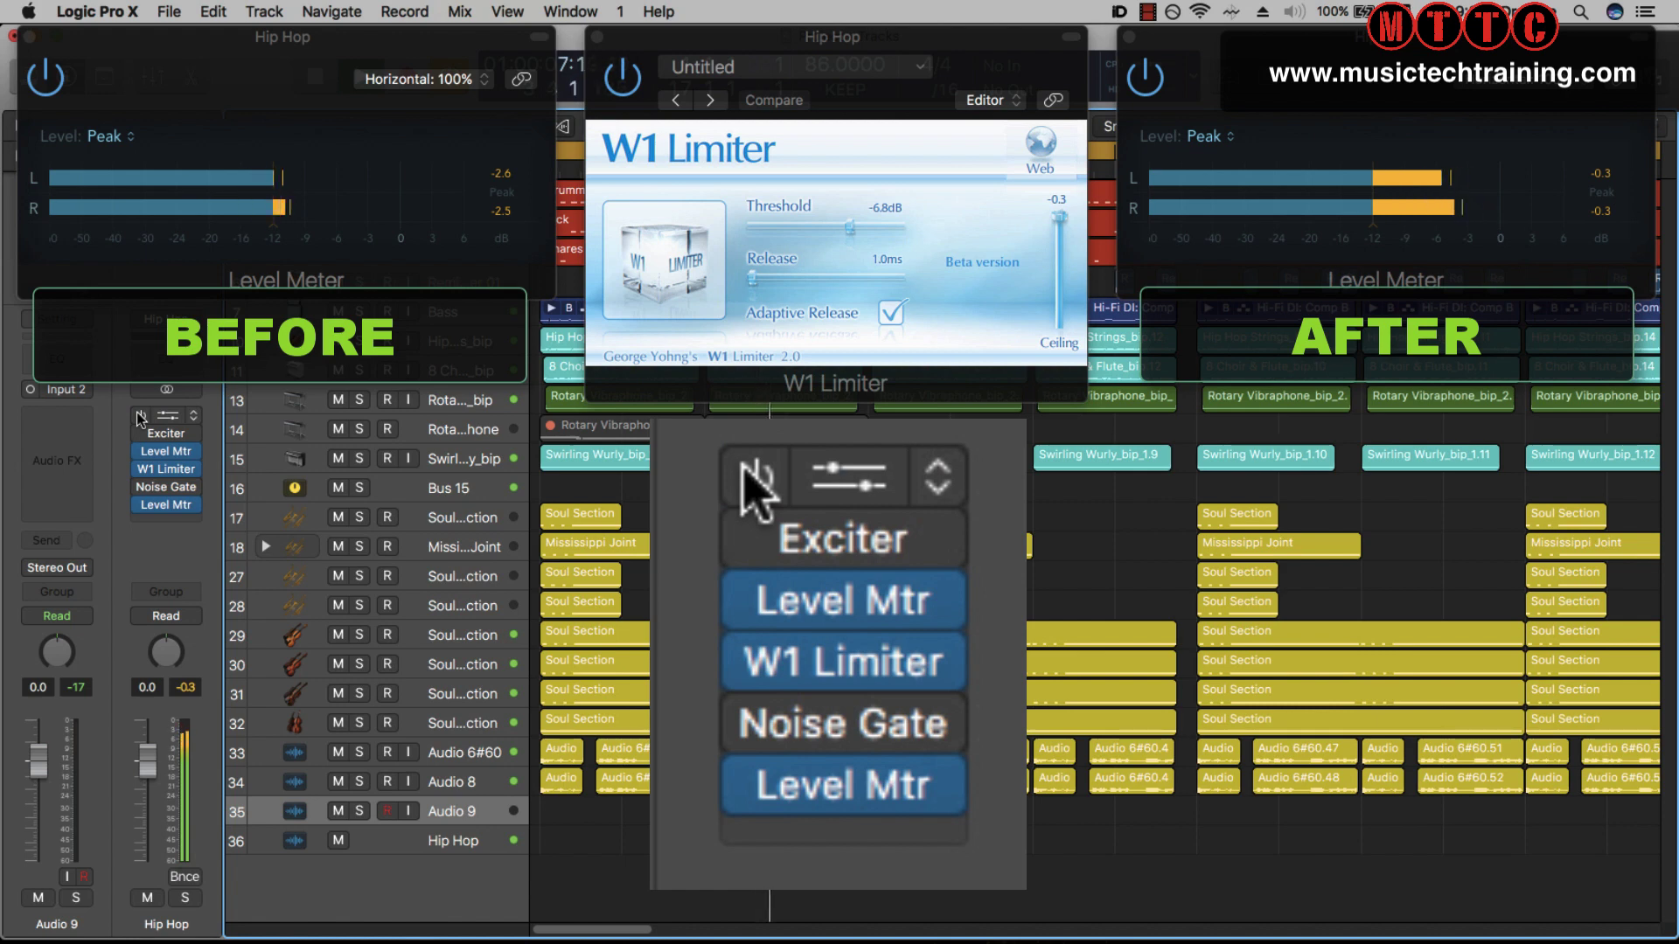
{"action": "left_click", "coordinate": [140, 471]}
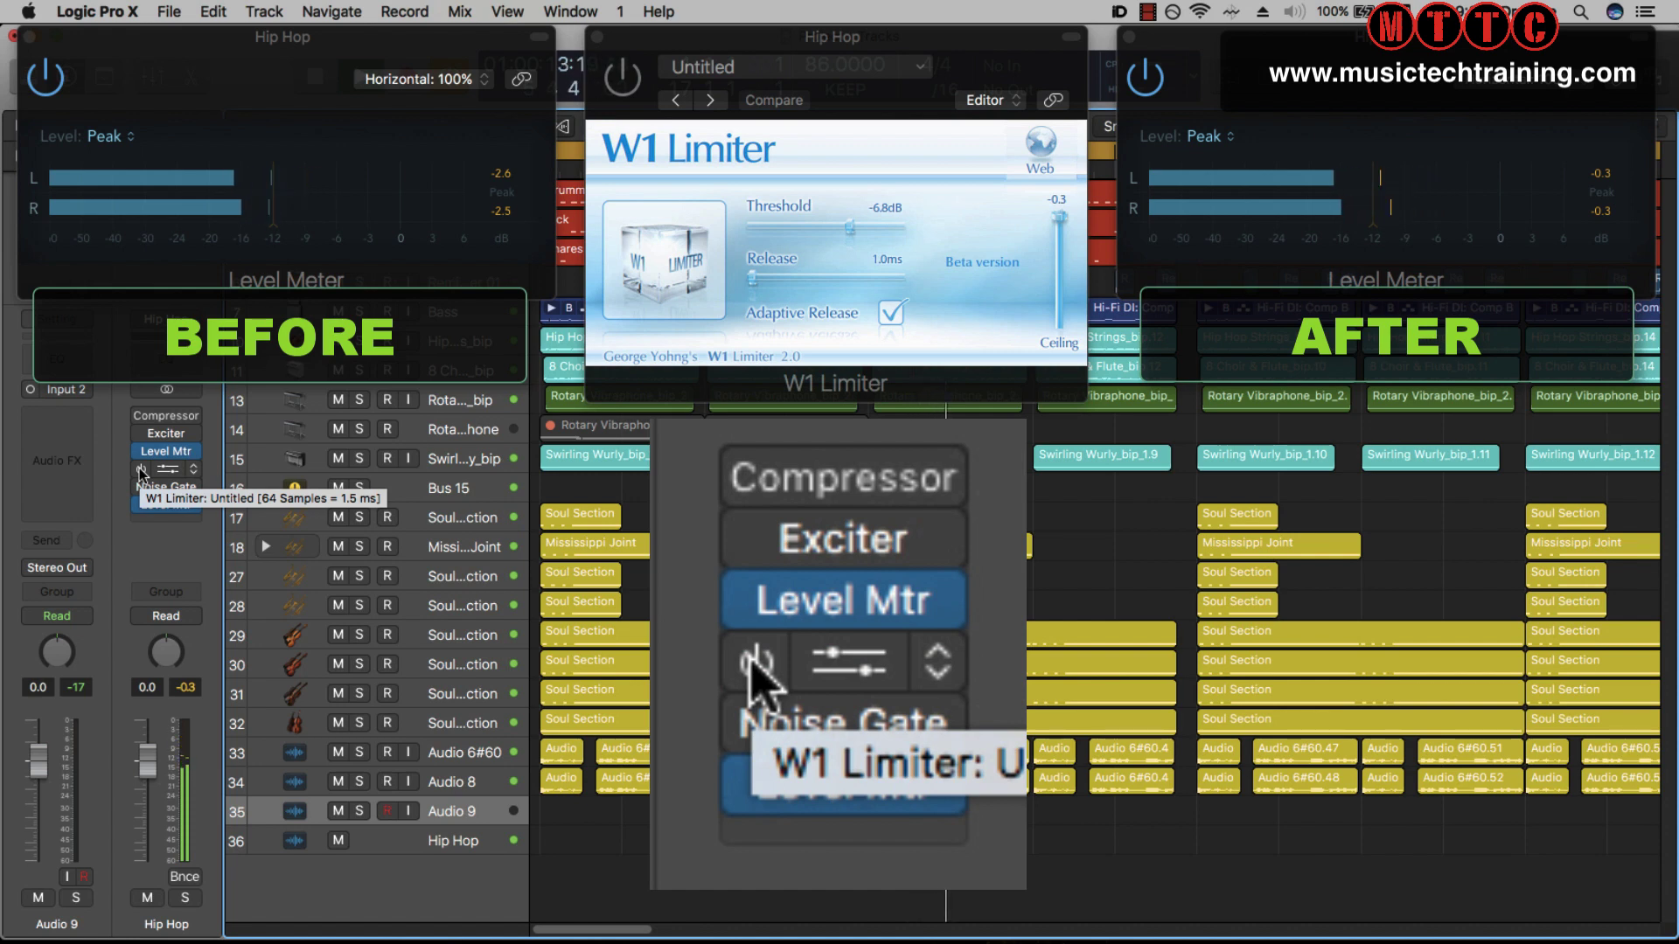
{"action": "left_click", "coordinate": [140, 416]}
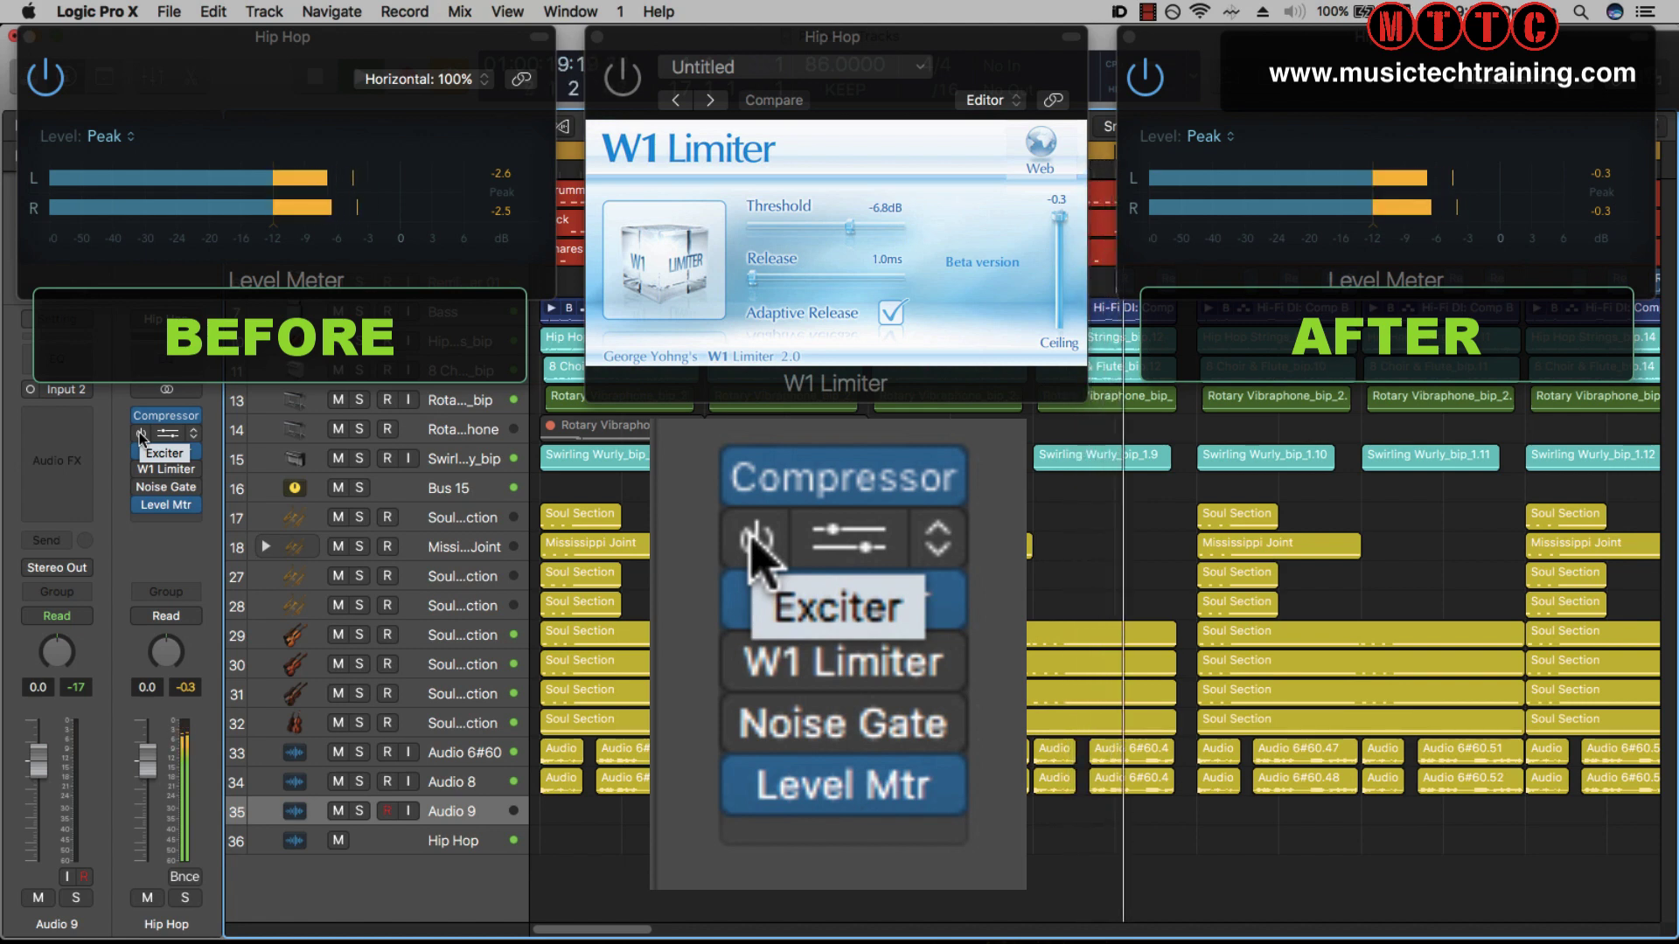
{"action": "left_click_drag", "start_coordinate": [139, 432], "coordinate": [140, 436]}
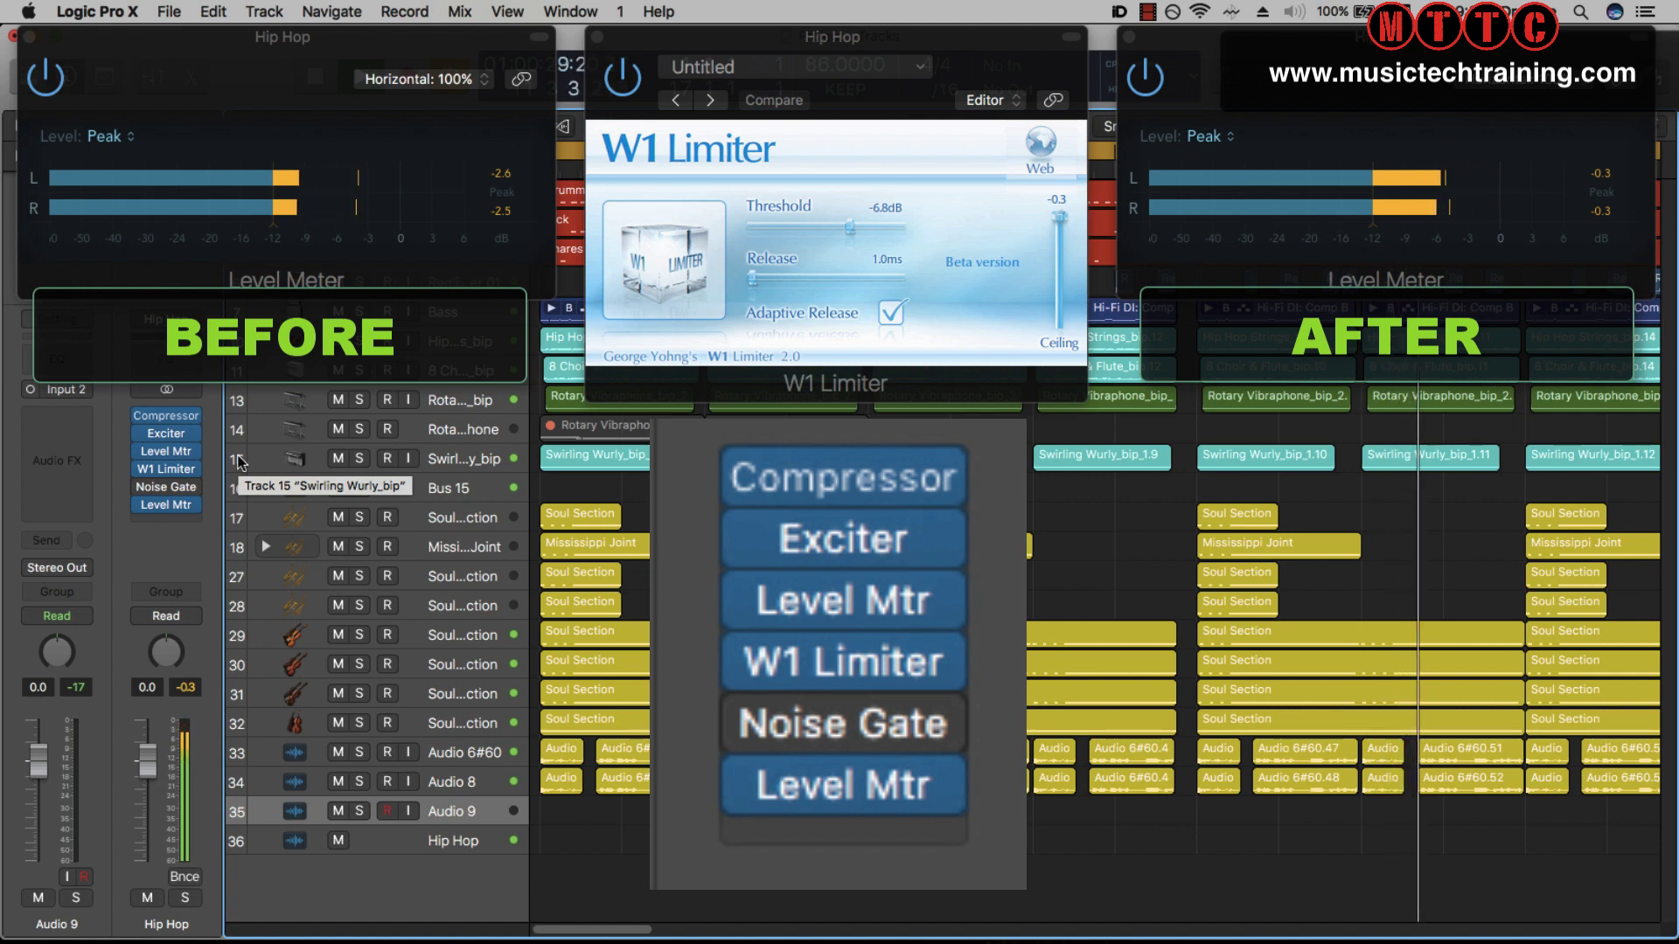
Open the Mixer and review the channel levels through to the Hip Hop bus and its plug-in chain
{"action": "key", "text": "x"}
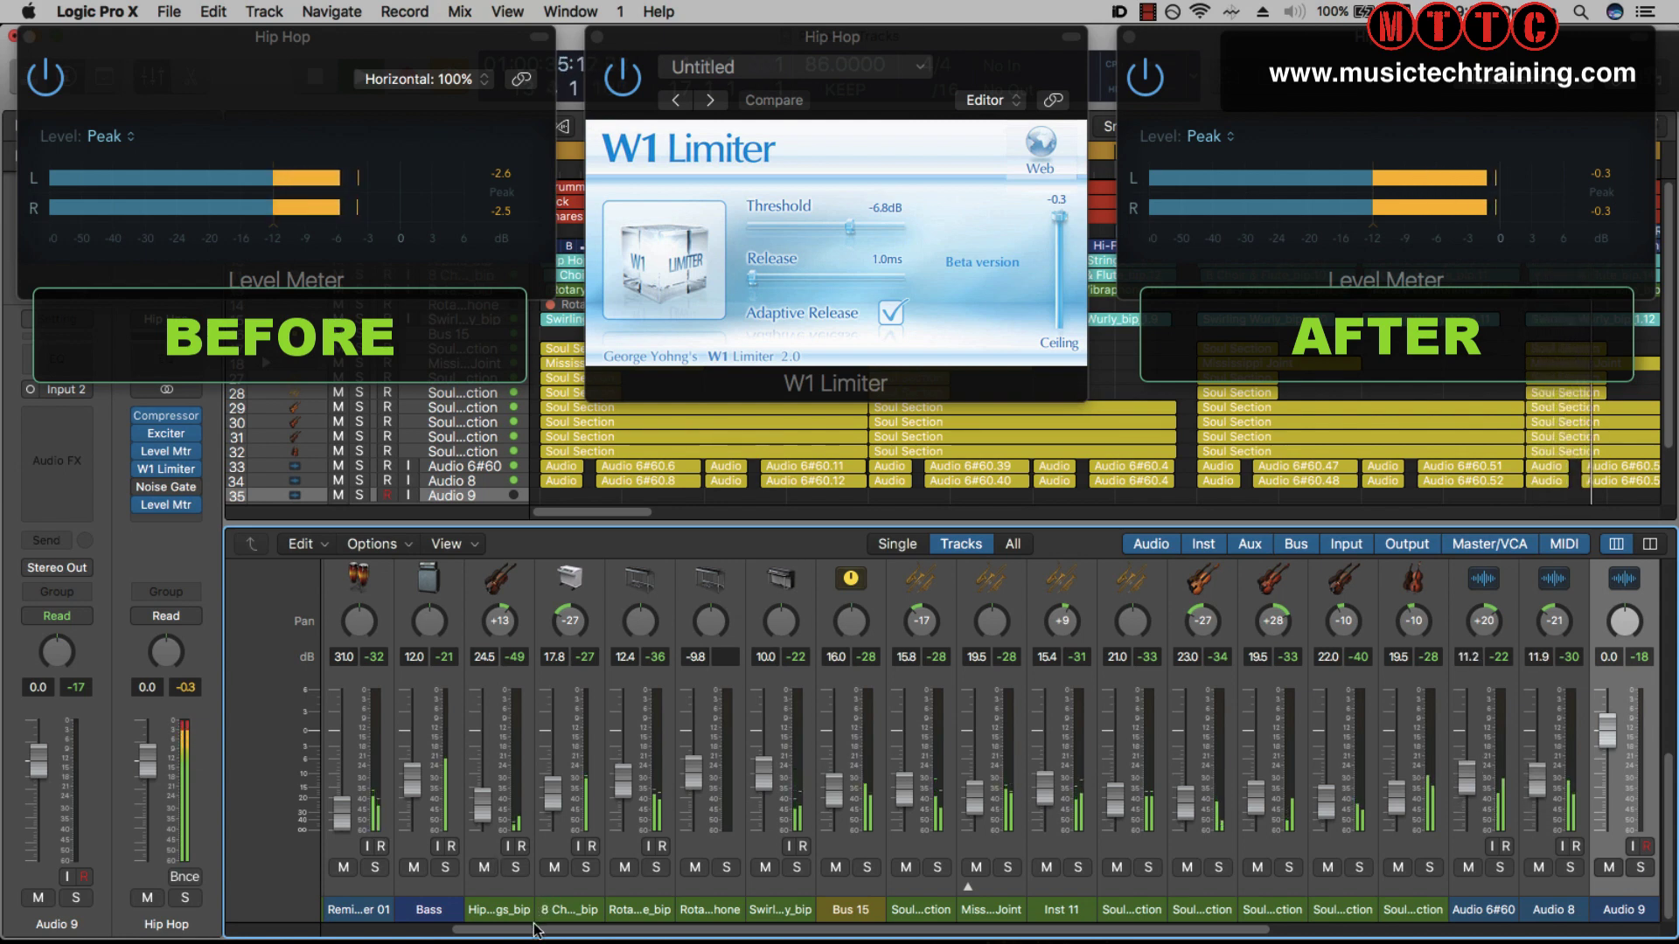
{"action": "left_click_drag", "start_coordinate": [535, 928], "coordinate": [1121, 885]}
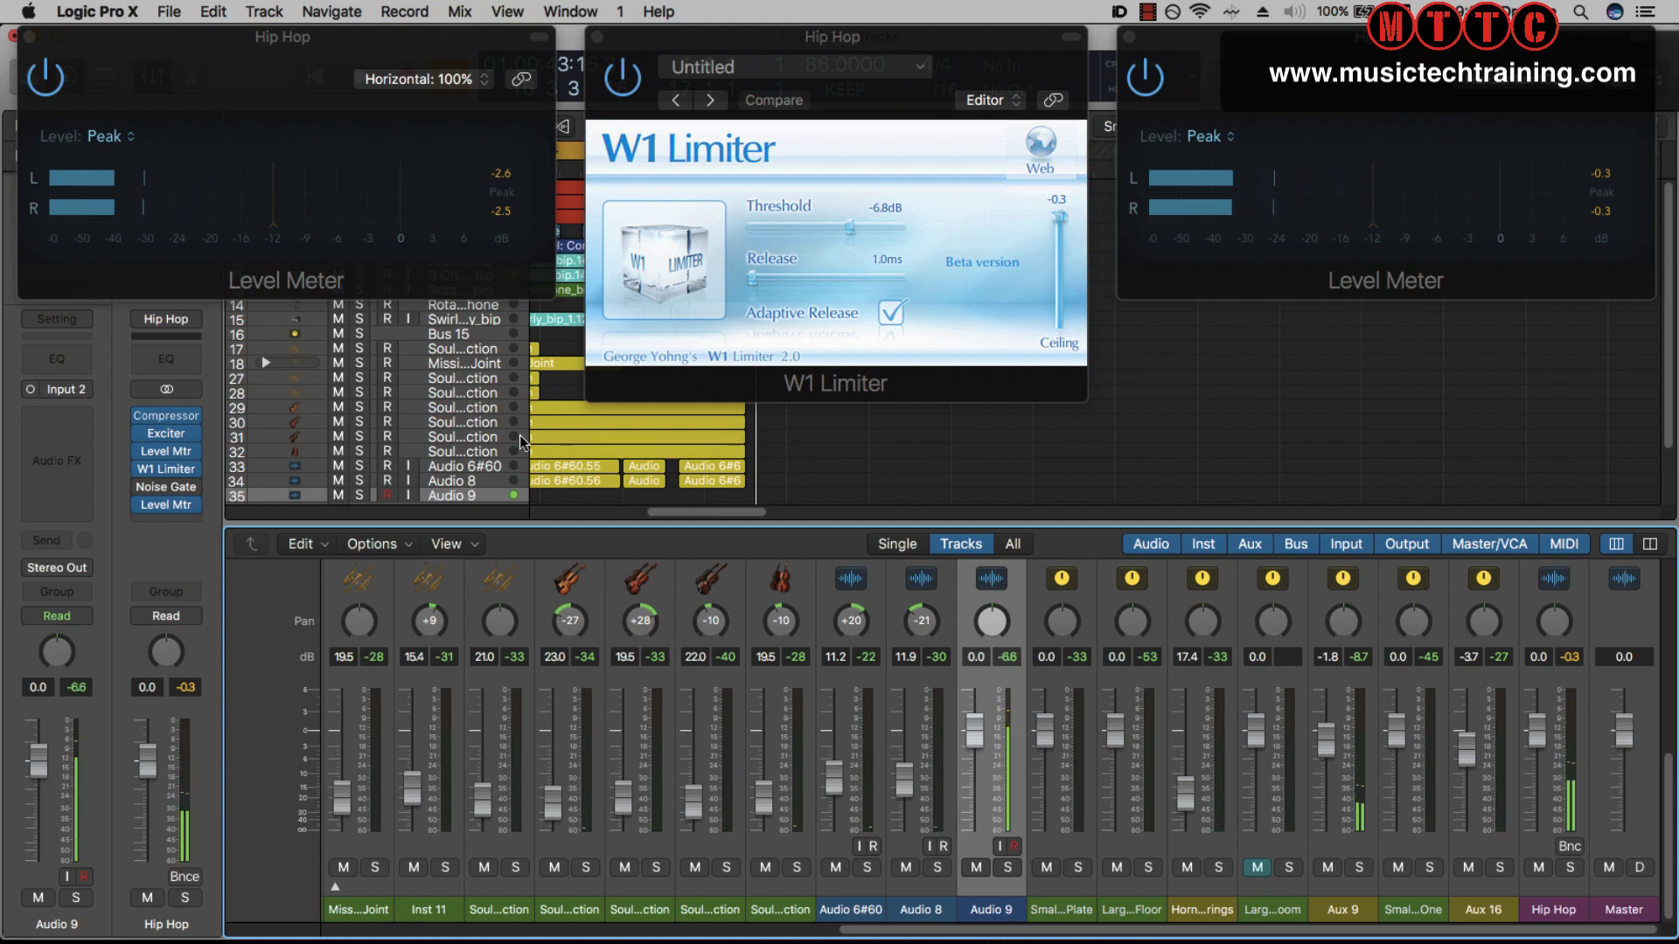
{"action": "mouse_move", "coordinate": [157, 495]}
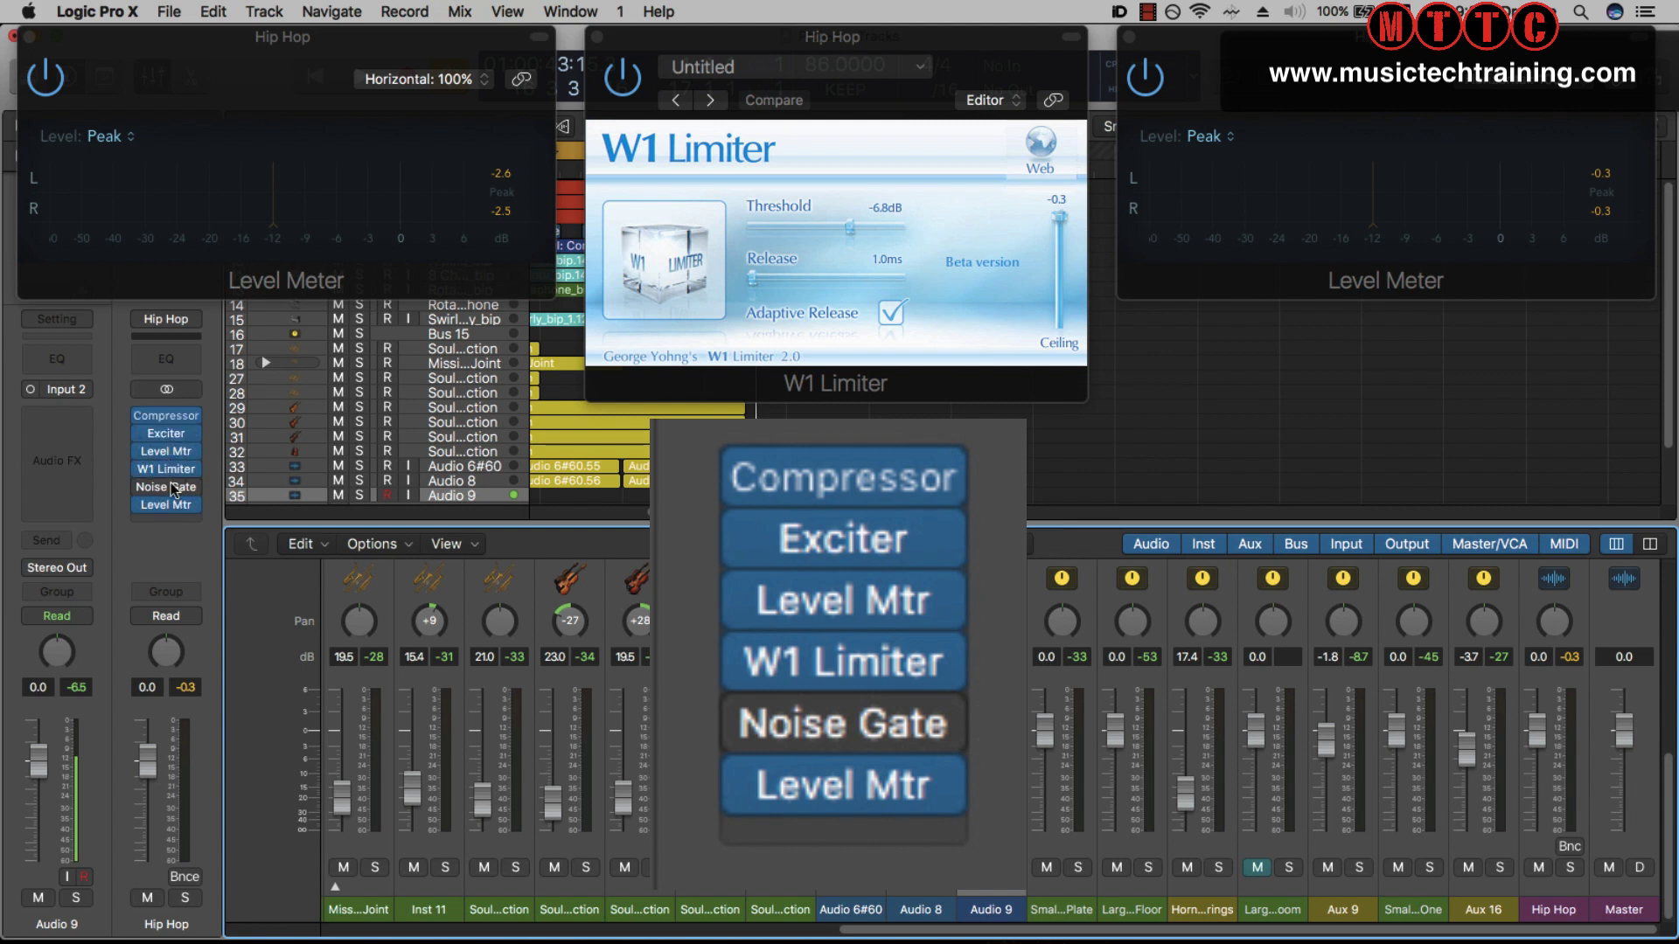
{"action": "mouse_move", "coordinate": [172, 450]}
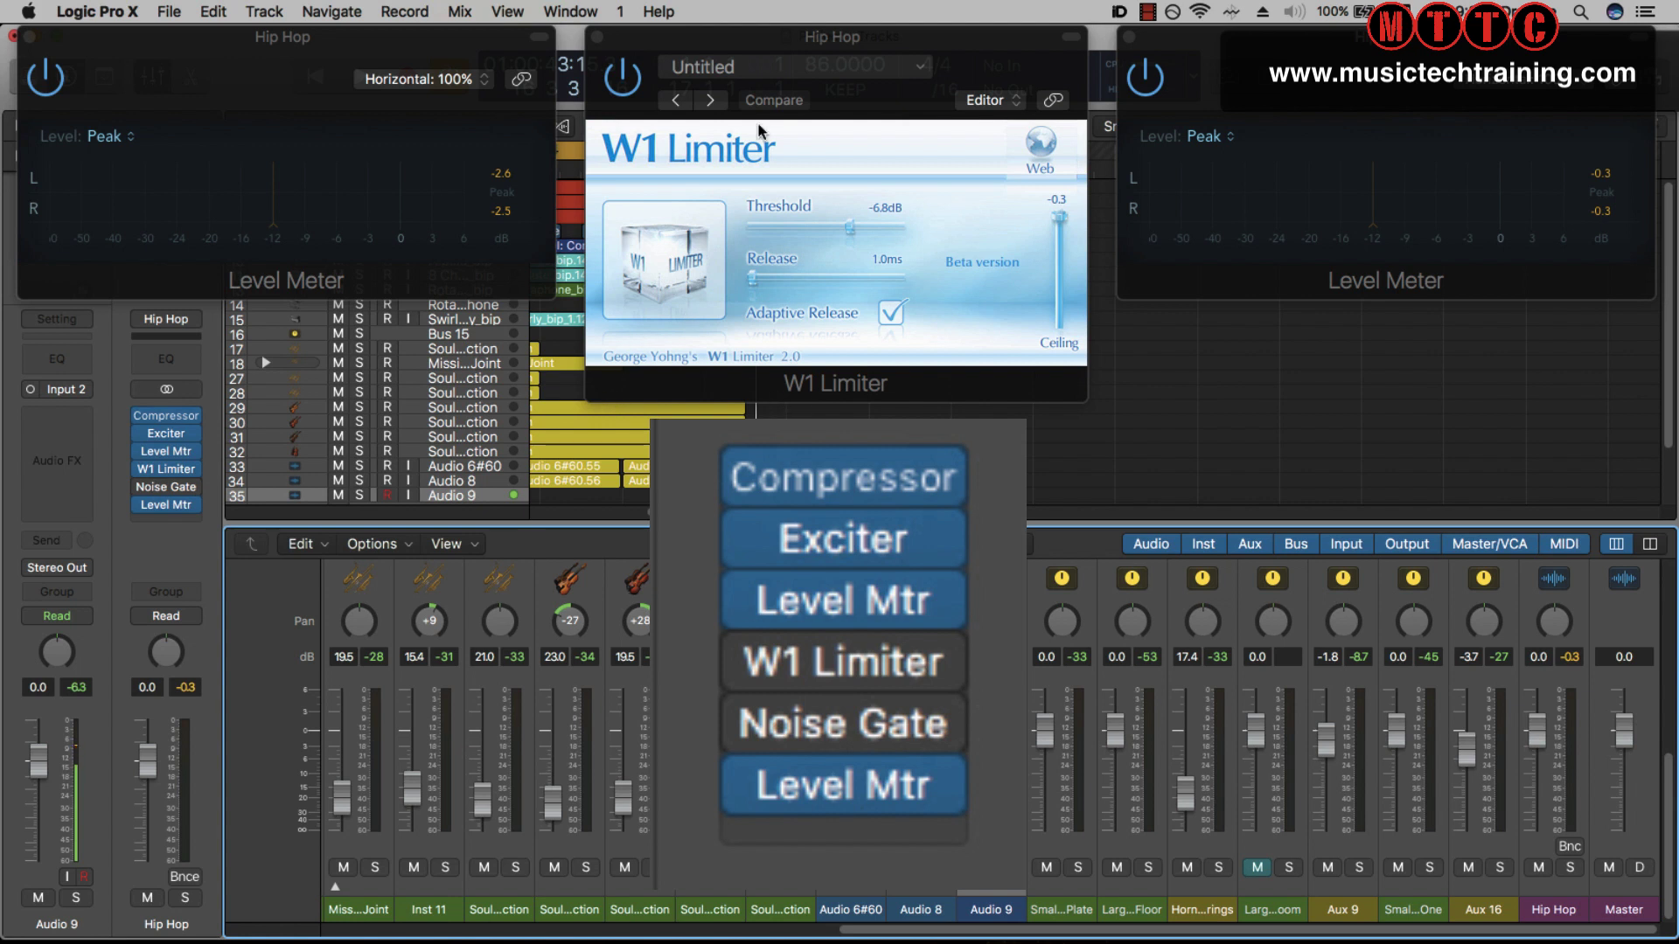
Shift the W1 Limiter window slightly and set its Threshold to -6.9 dB
{"action": "mouse_move", "coordinate": [789, 39]}
{"action": "left_mouse_down"}
{"action": "mouse_move", "coordinate": [816, 37]}
{"action": "mouse_move", "coordinate": [780, 39]}
{"action": "left_mouse_up"}
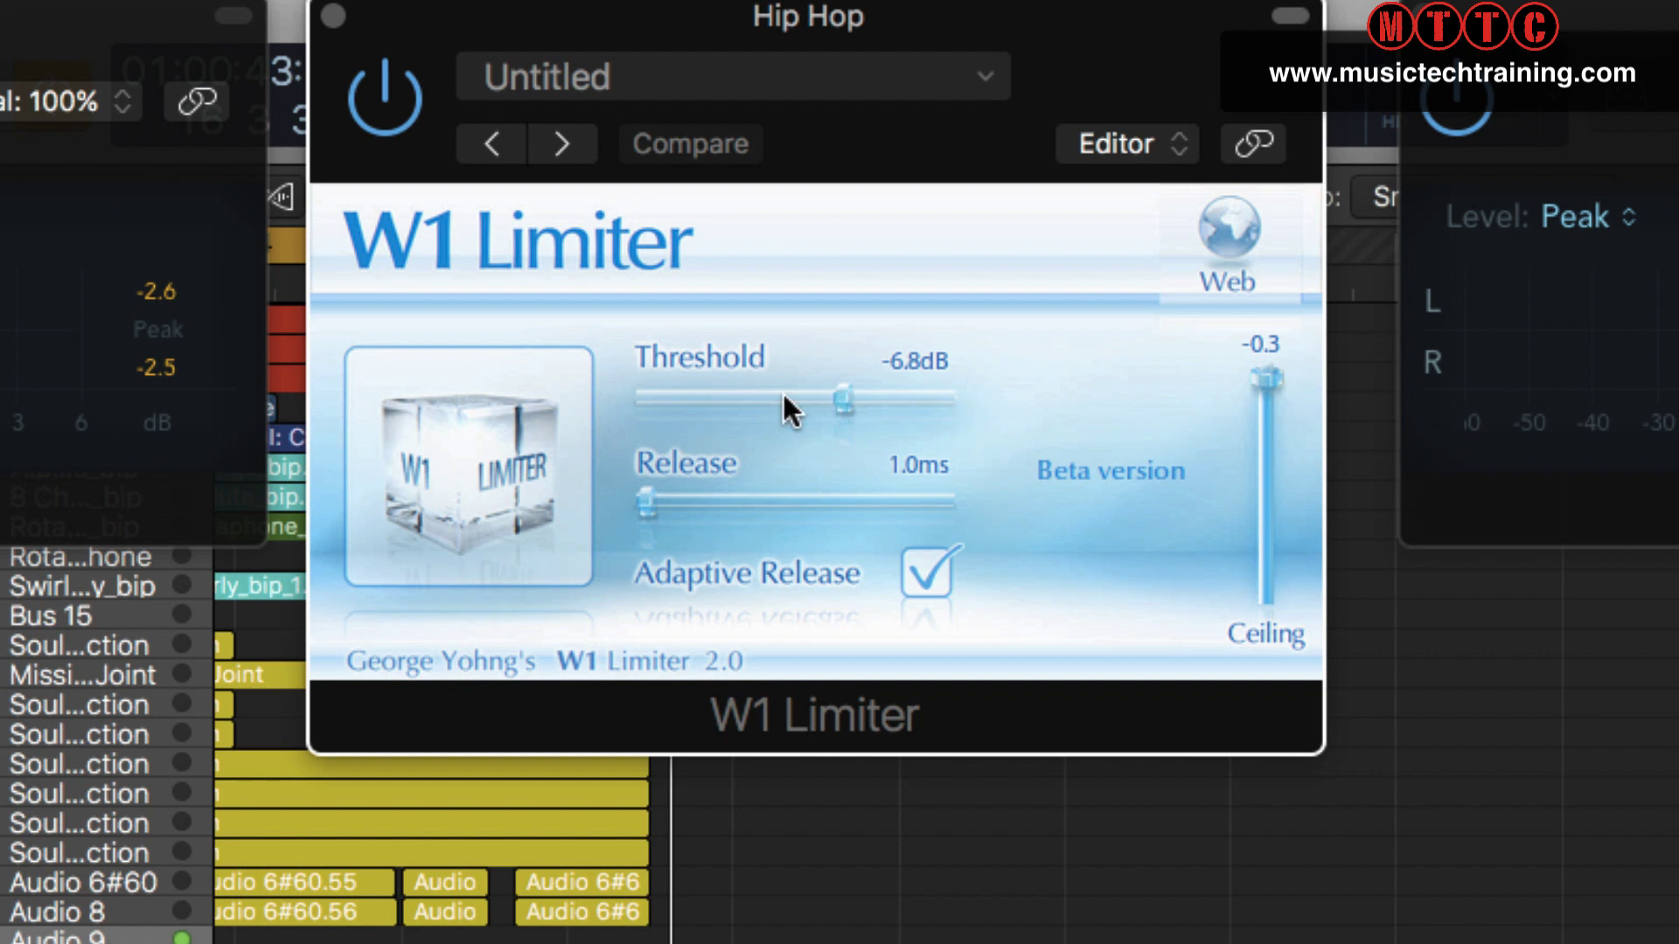
{"action": "mouse_move", "coordinate": [844, 396]}
{"action": "left_mouse_down"}
{"action": "mouse_move", "coordinate": [767, 396]}
{"action": "mouse_move", "coordinate": [892, 384]}
{"action": "mouse_move", "coordinate": [841, 389]}
{"action": "left_mouse_up"}
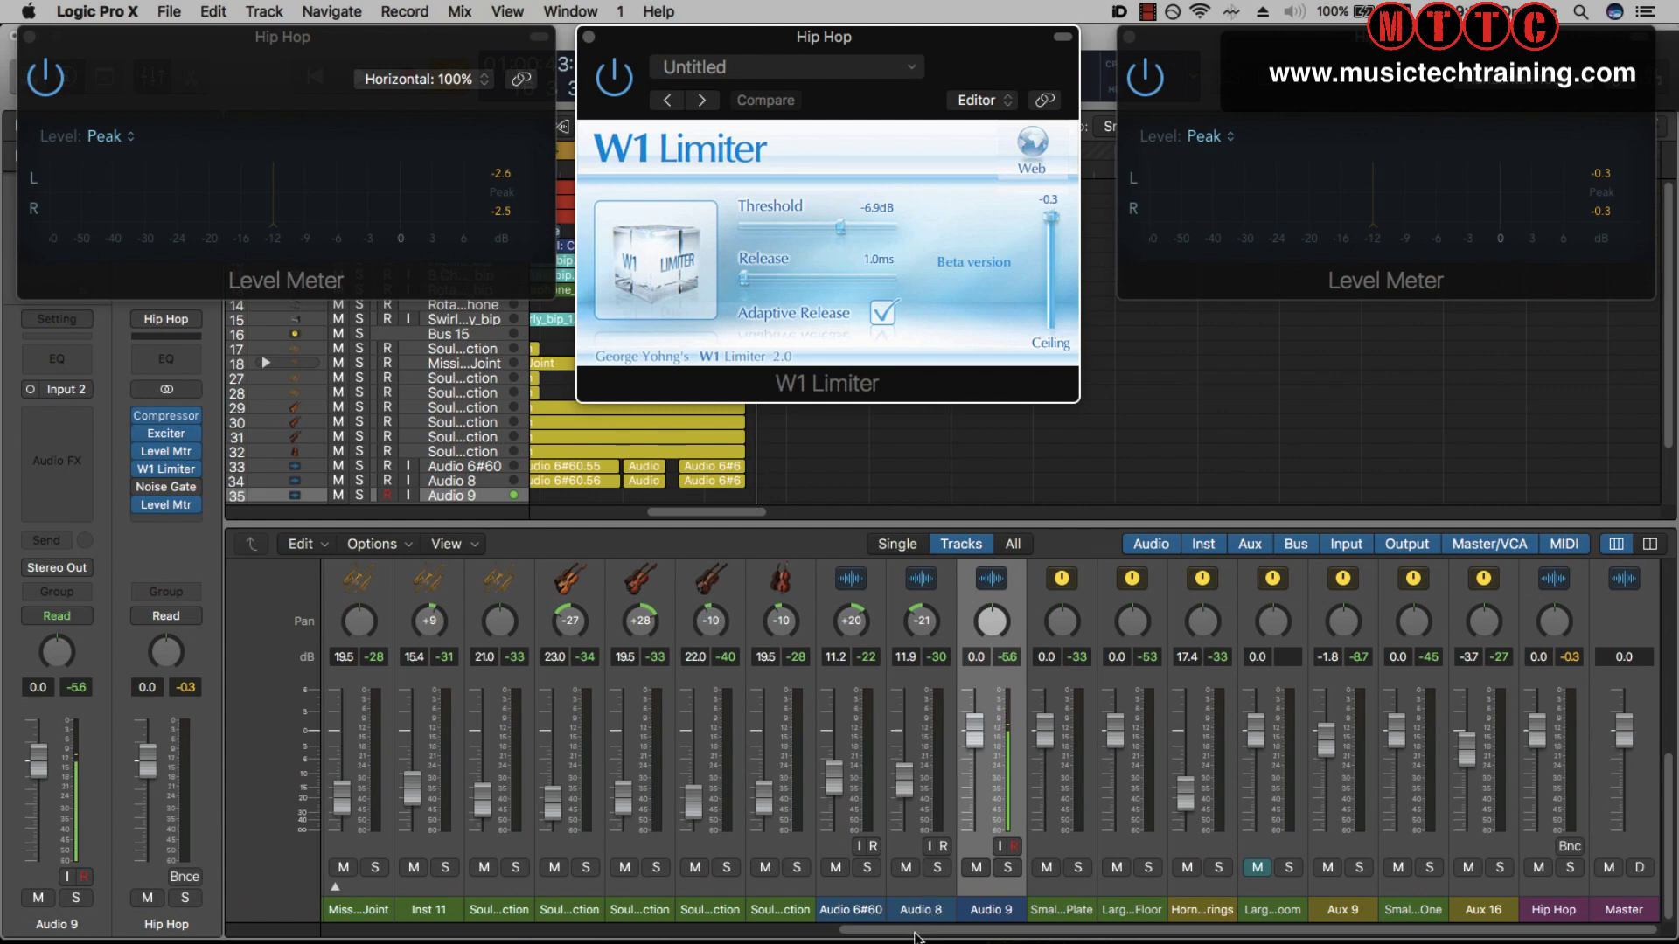
{"action": "left_click_drag", "start_coordinate": [916, 937], "coordinate": [353, 933]}
{"action": "scroll", "coordinate": [1539, 737], "scroll_direction": "right", "scroll_amount": 10}
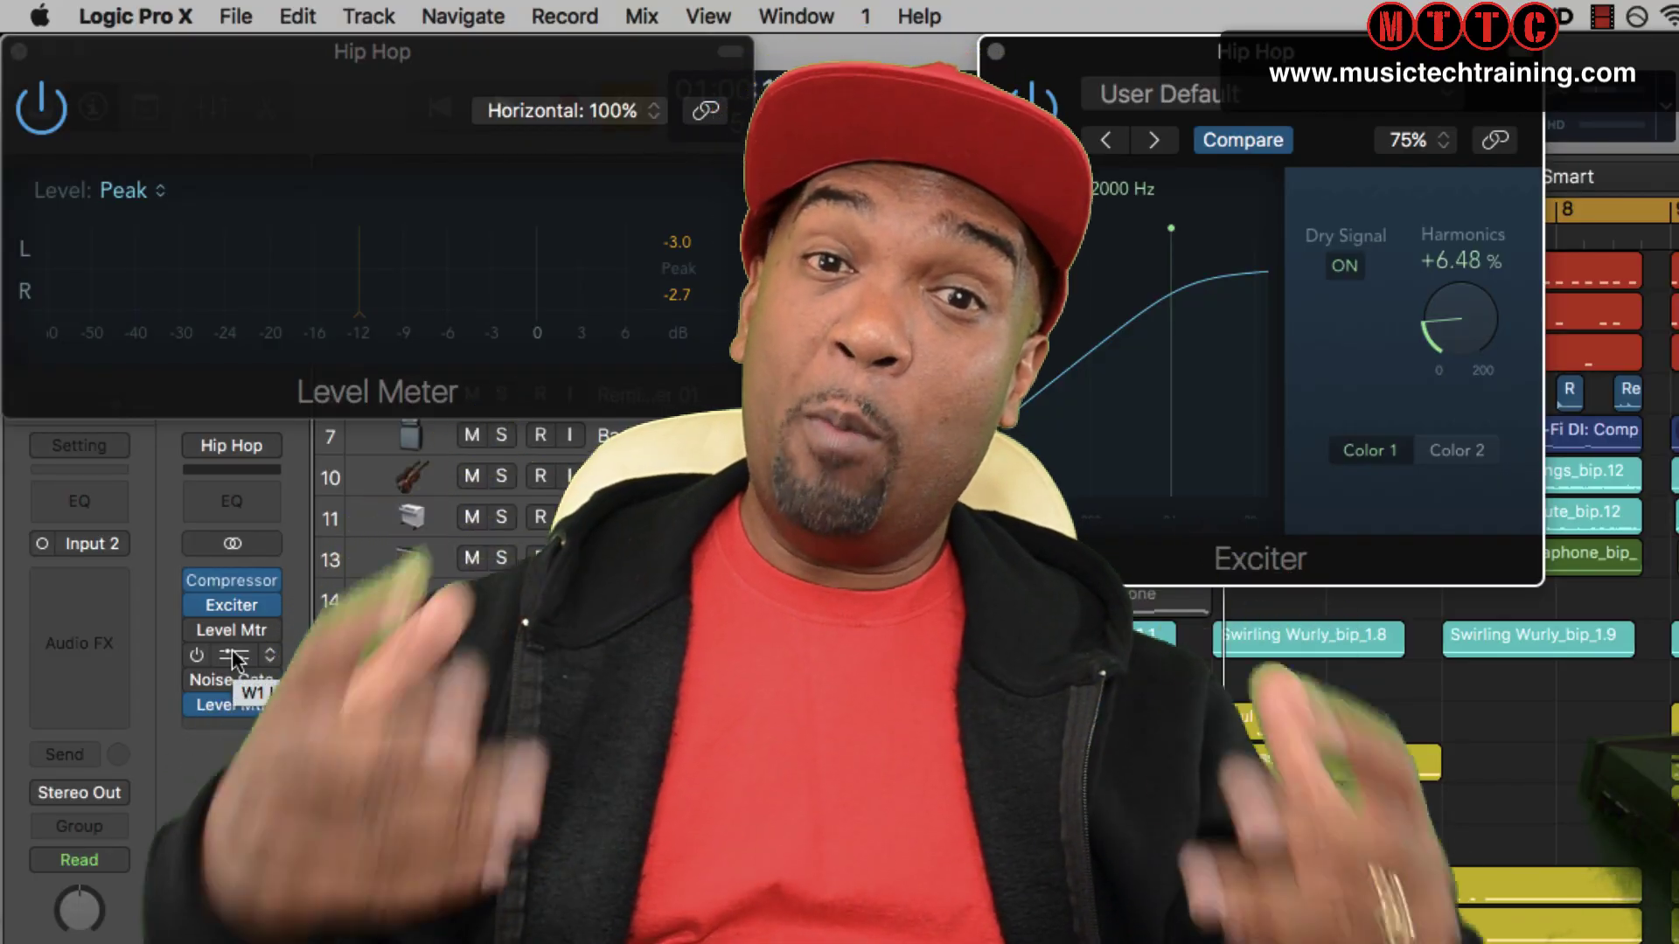
Open the W1 Limiter from the Hip Hop bus, reposition its window, and close the Stereo channel's limiter window covering it
{"action": "left_click_drag", "start_coordinate": [237, 660], "coordinate": [233, 655]}
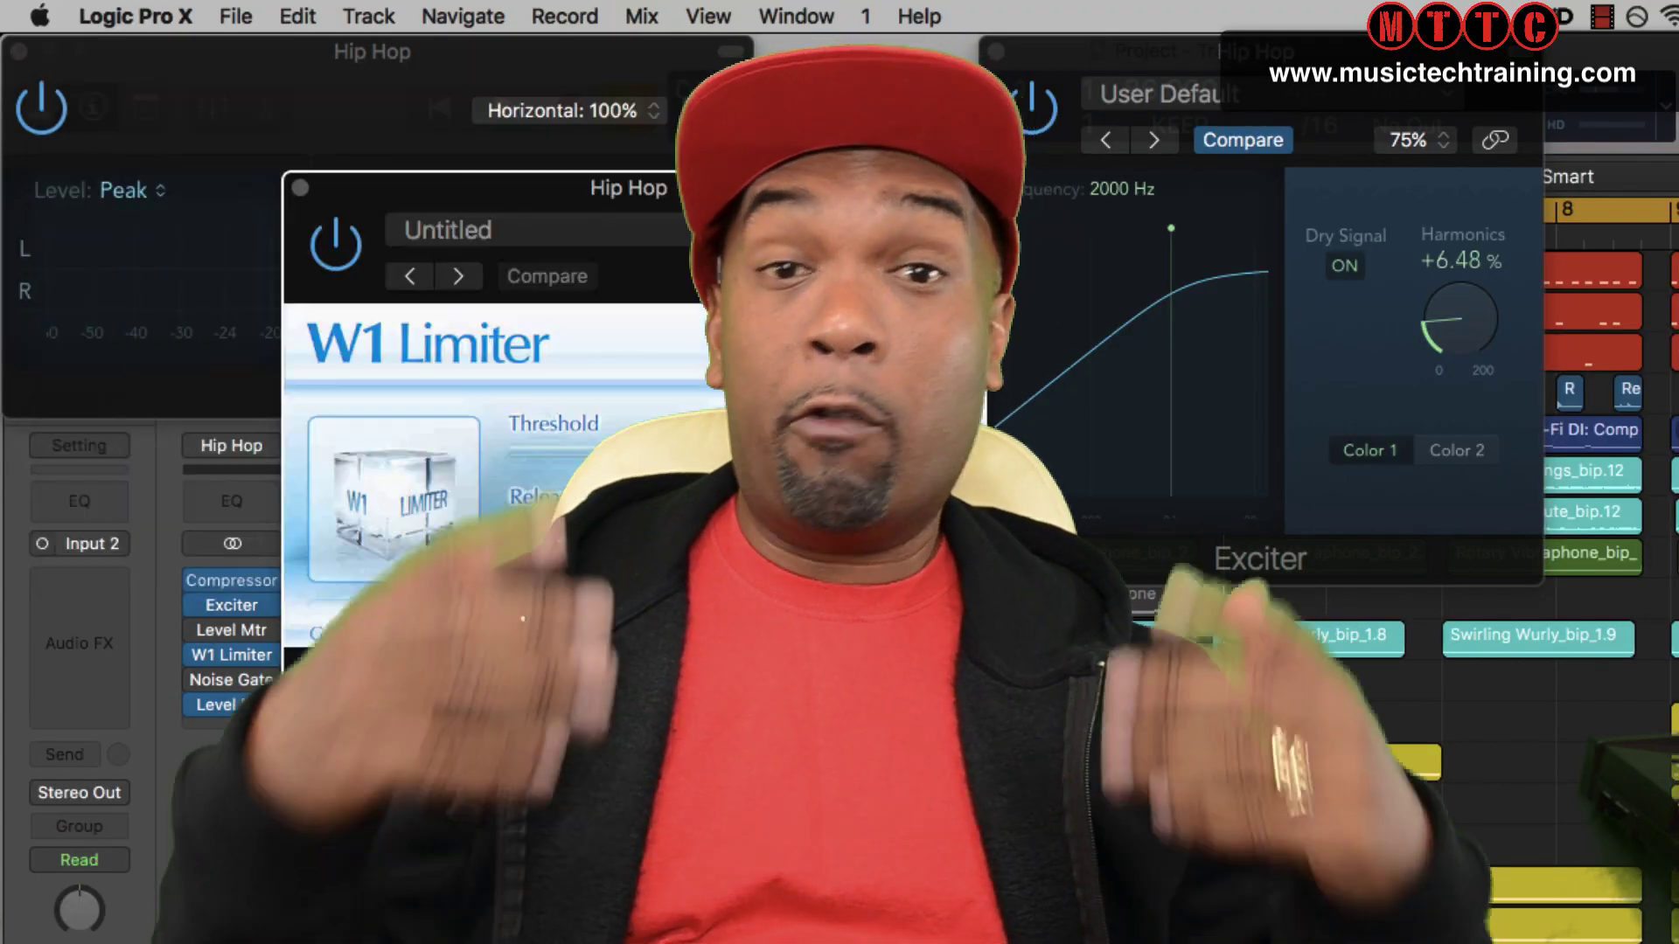
{"action": "left_click_drag", "start_coordinate": [700, 193], "coordinate": [1330, 488]}
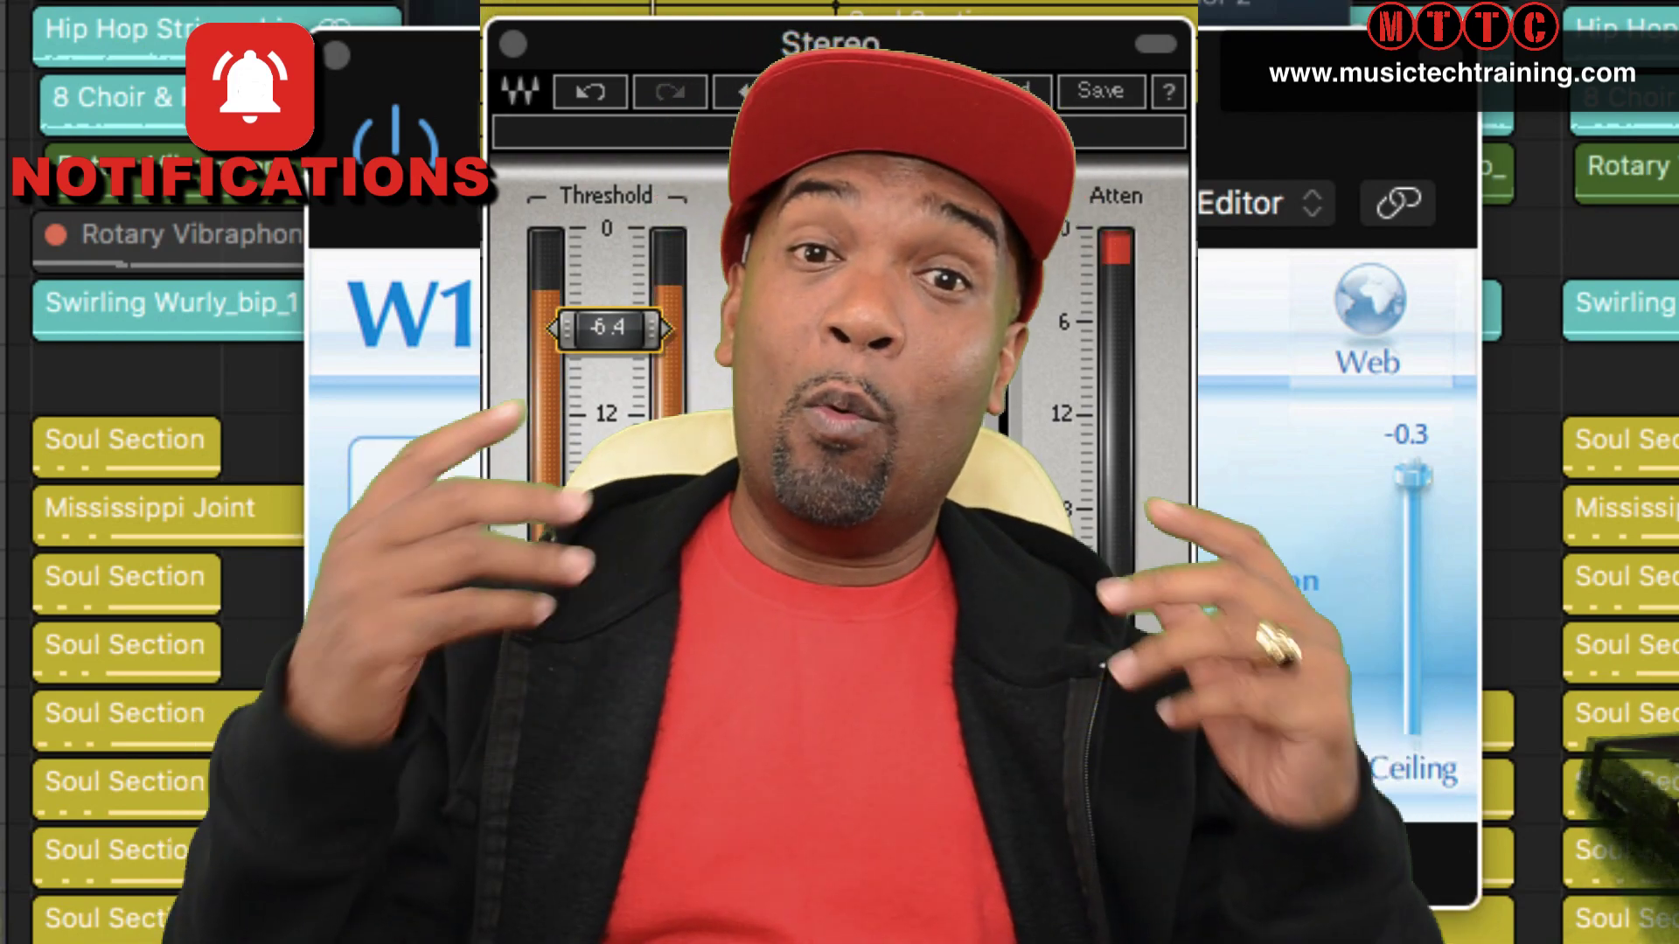
{"action": "key", "text": "super+w"}
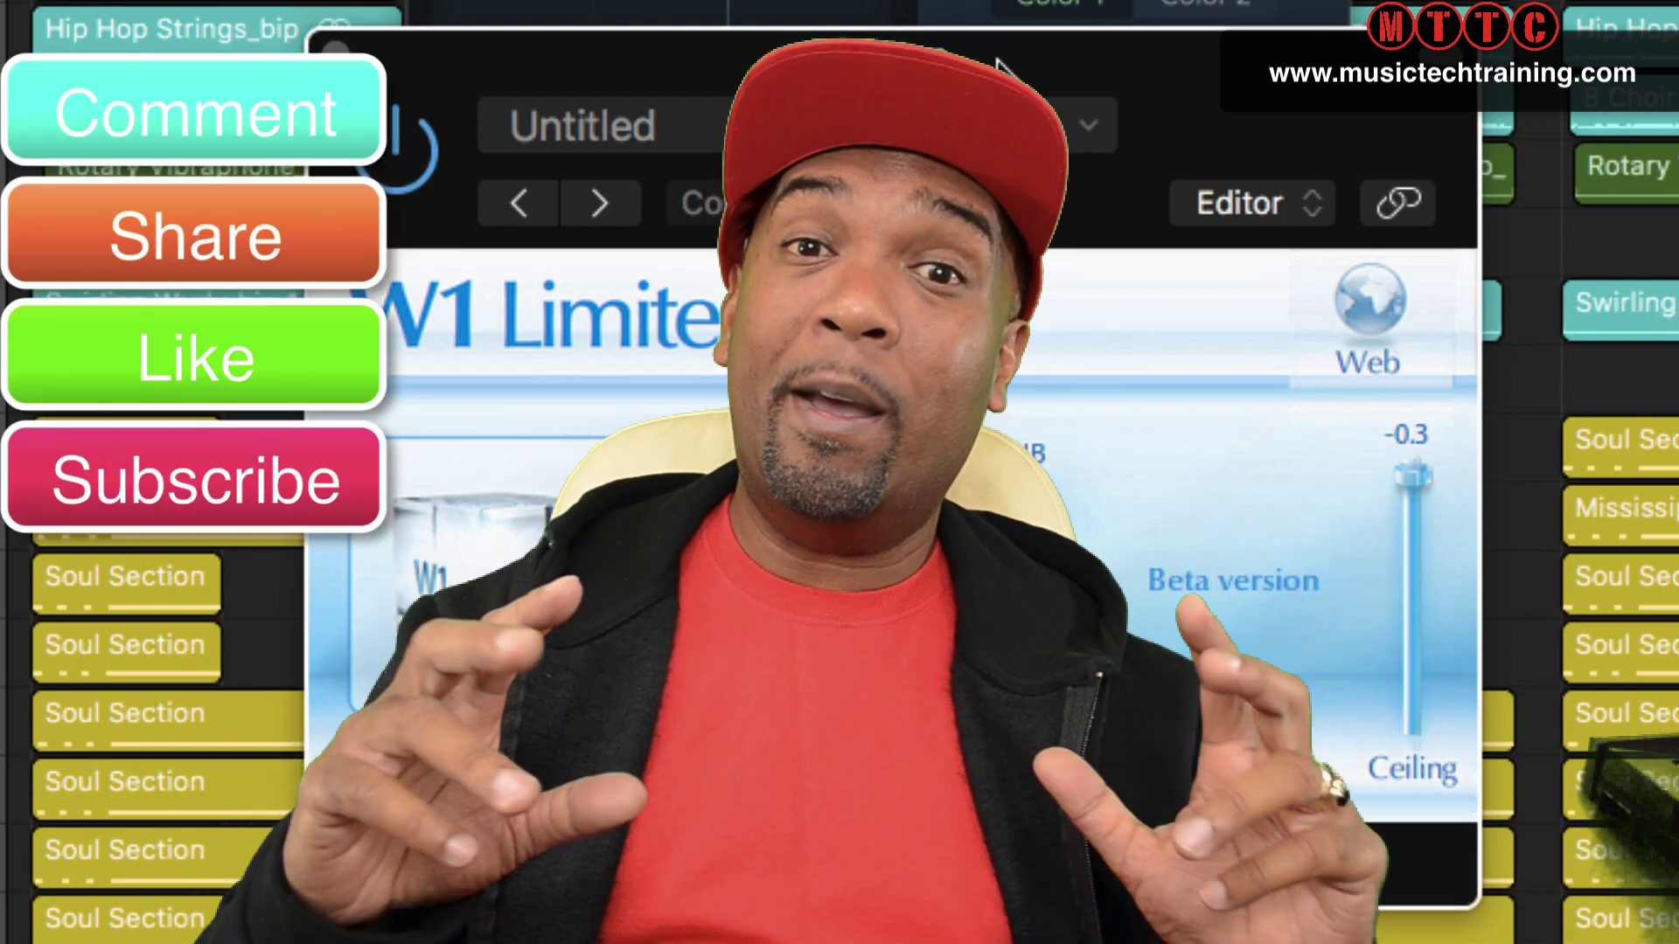
{"action": "mouse_move", "coordinate": [994, 60]}
{"action": "left_mouse_down"}
{"action": "mouse_move", "coordinate": [964, 61]}
{"action": "mouse_move", "coordinate": [978, 57]}
{"action": "left_mouse_up"}
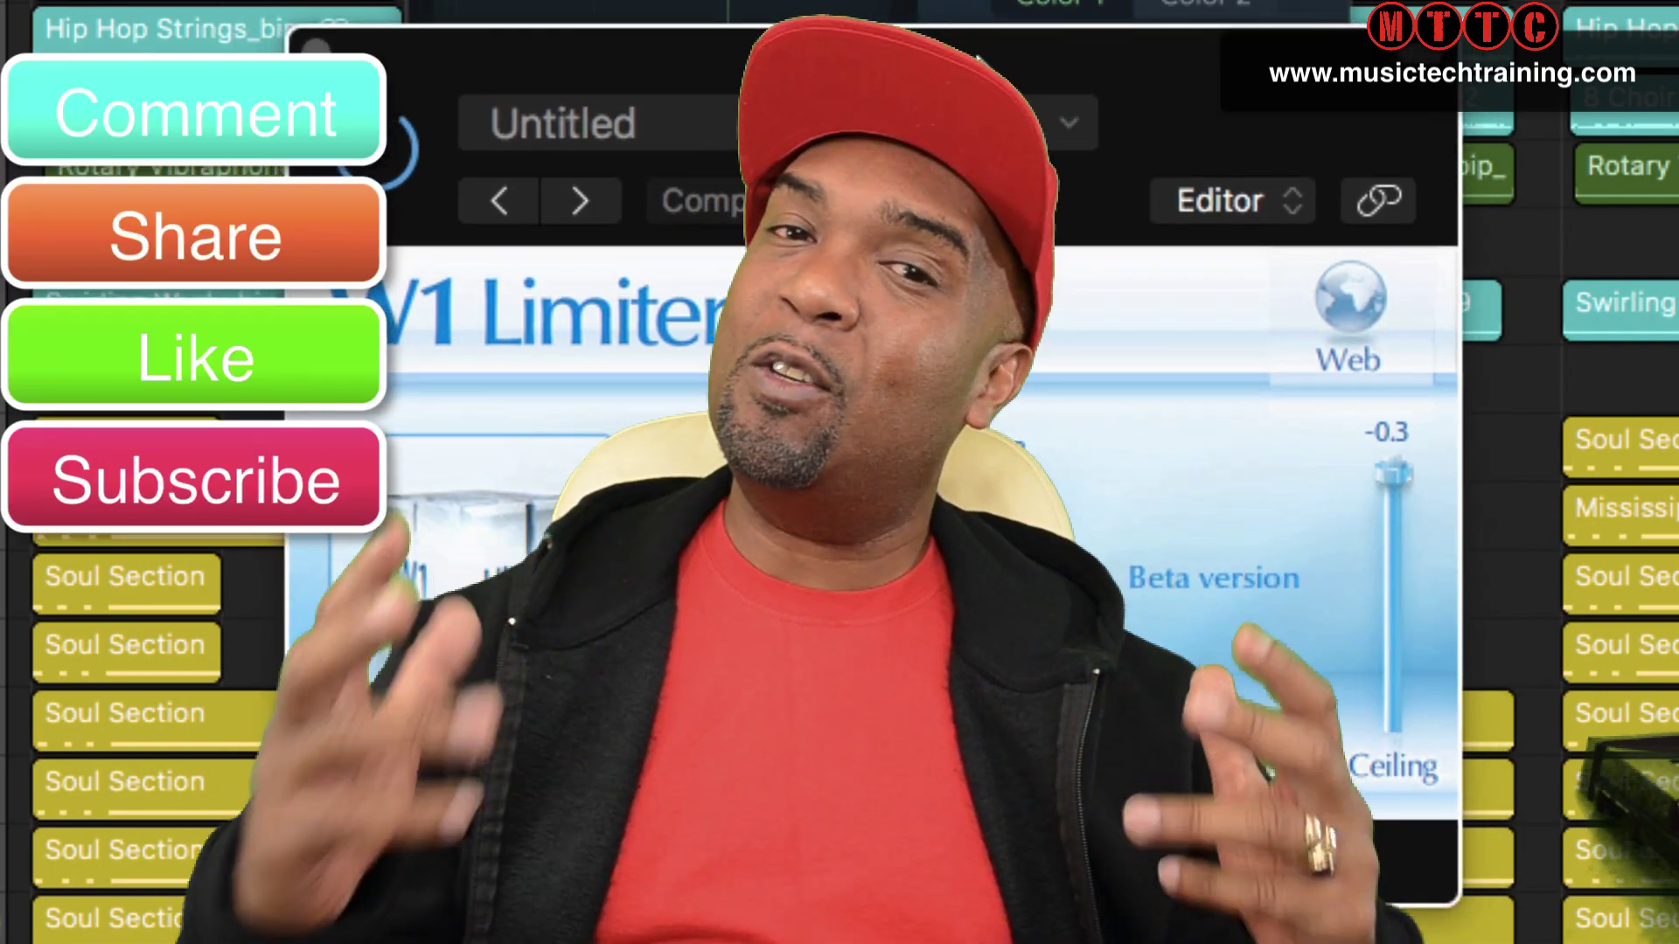